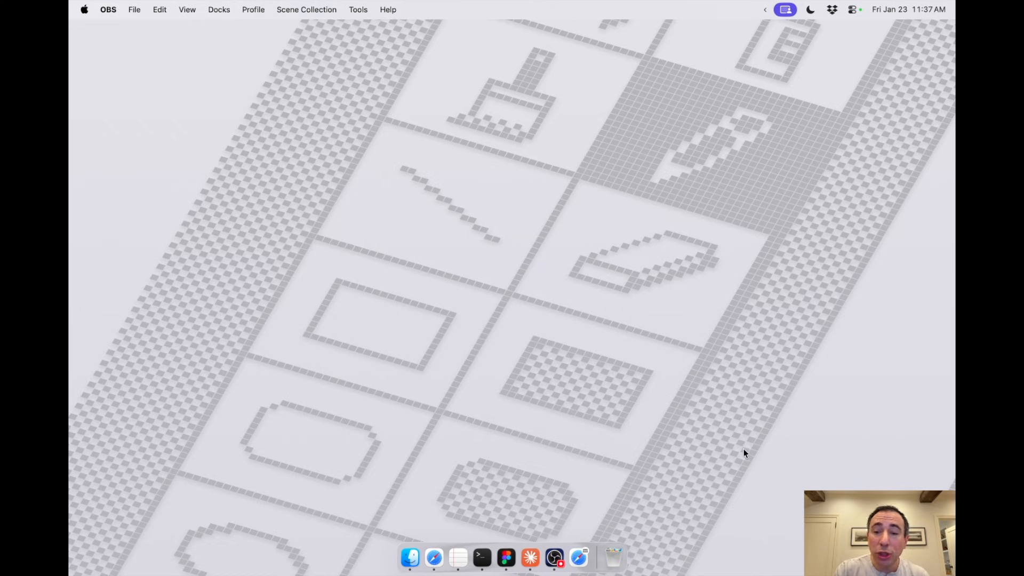
# Step: Open the Claude to Figma.txt checklist in TextEdit and highlight the southleft.com article link at its beginning
pyautogui.click(555, 472)
pyautogui.click(459, 558)
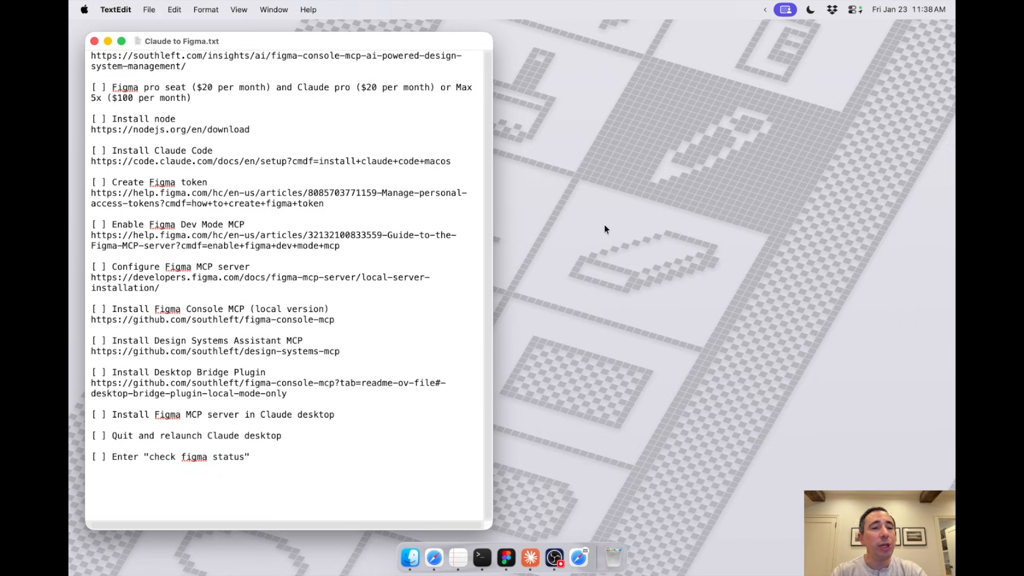
pyautogui.press('Up')
pyautogui.press('Up')
pyautogui.hotkey('shift', 'Down')
pyautogui.hotkey('shift', 'Down')
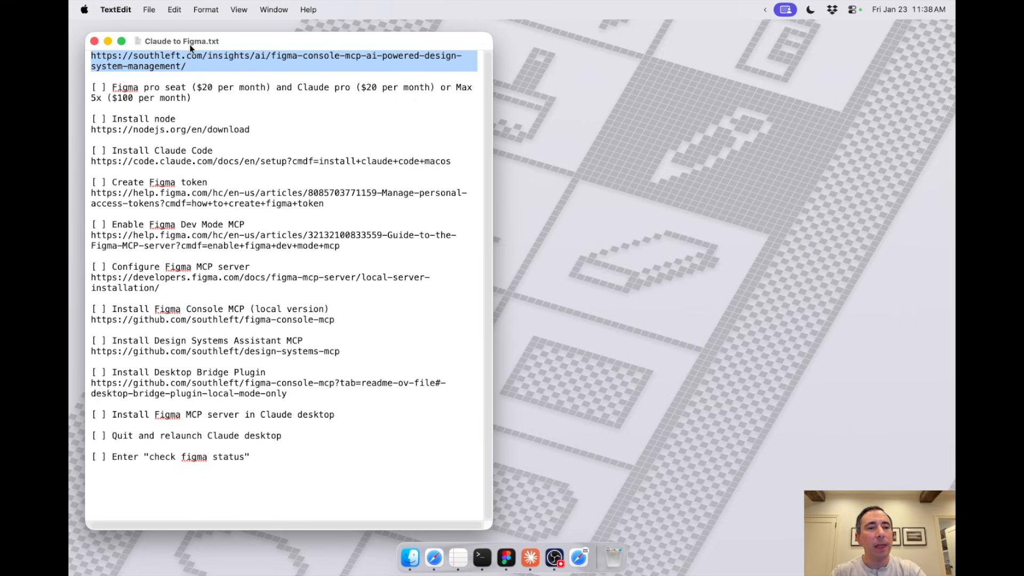
# Step: Mark the Figma pro seat and Claude pro subscription item as done with an x
pyautogui.click(100, 87)
pyautogui.hotkey('shift', 'Right')
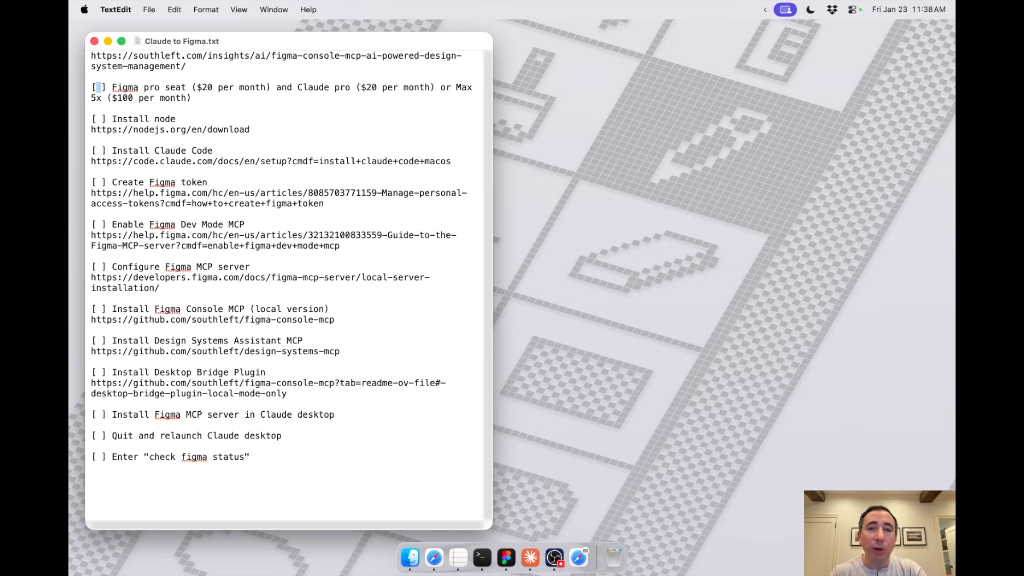
pyautogui.write('x')
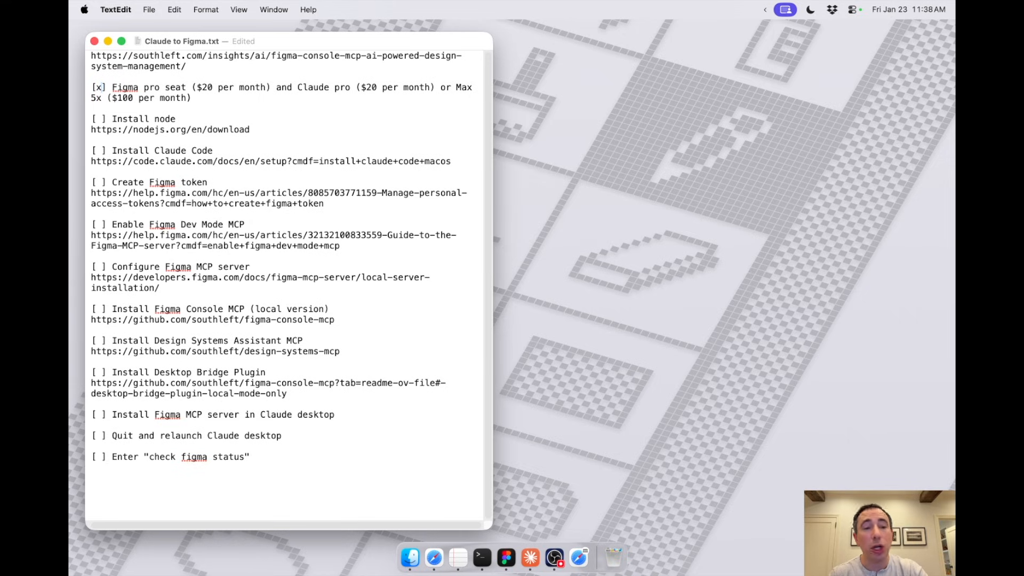
# Step: Mark the Install node item as done with an x
pyautogui.press('Down')
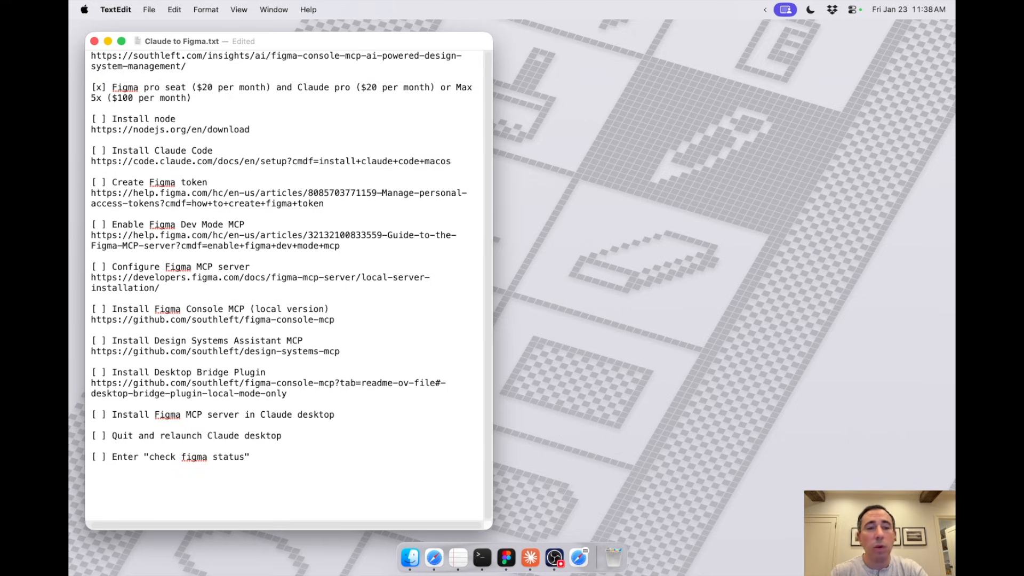
pyautogui.press('Down')
pyautogui.press('Down')
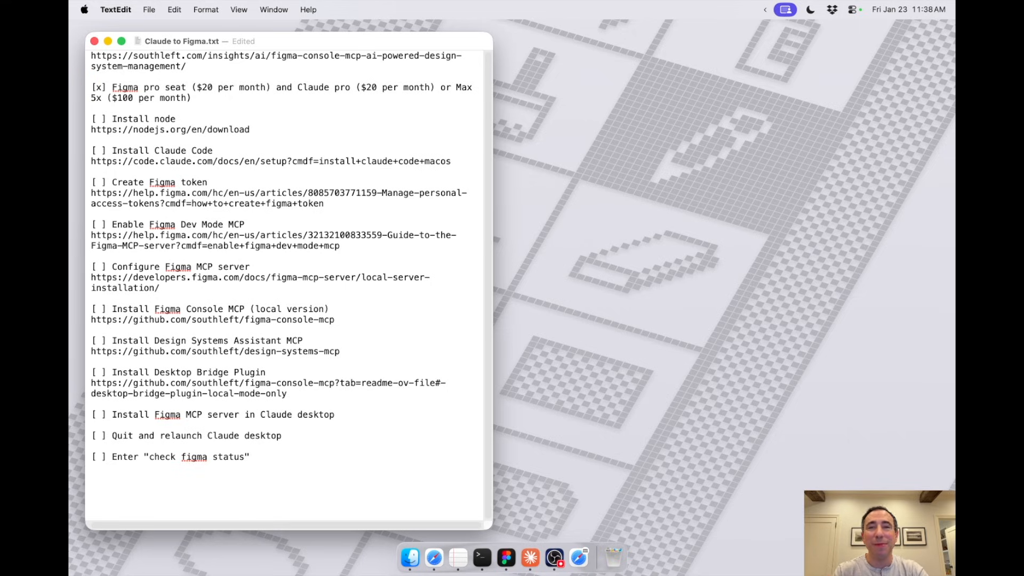
pyautogui.press('Right')
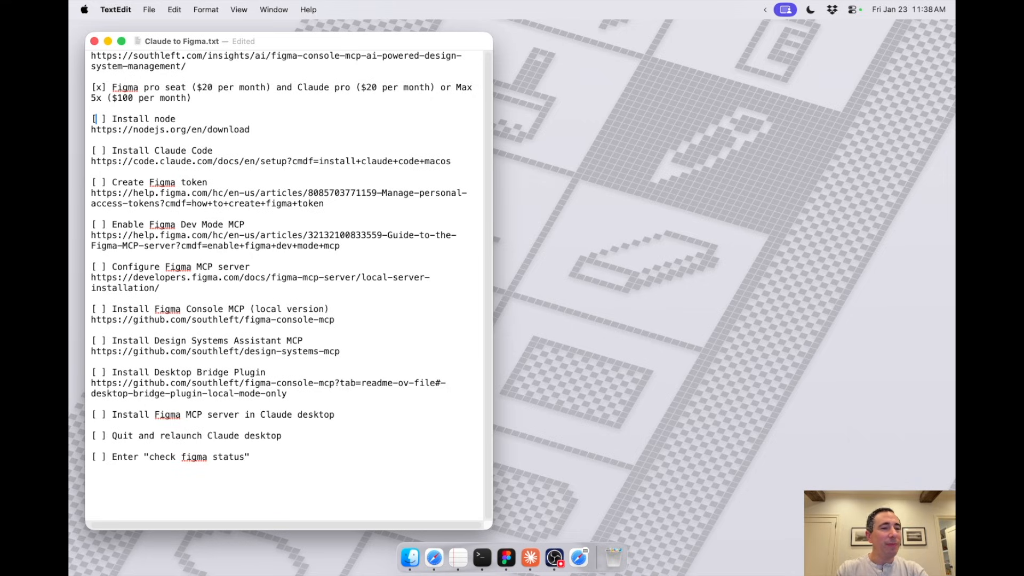
pyautogui.hotkey('shift', 'Right')
pyautogui.write('x')
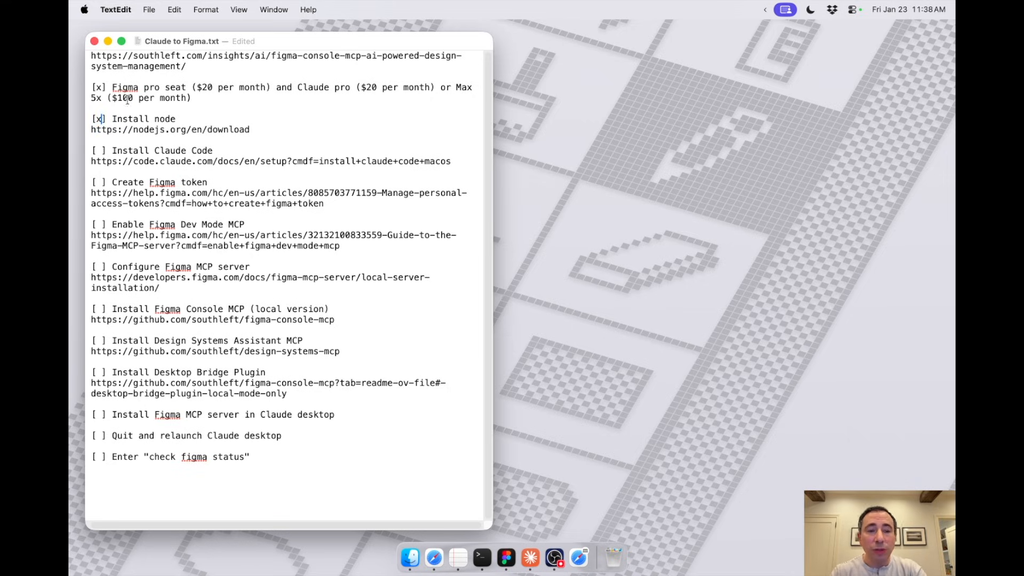
# Step: Switch to Terminal and check the installed Node version with node -v, clearing the screen when done
pyautogui.click(481, 557)
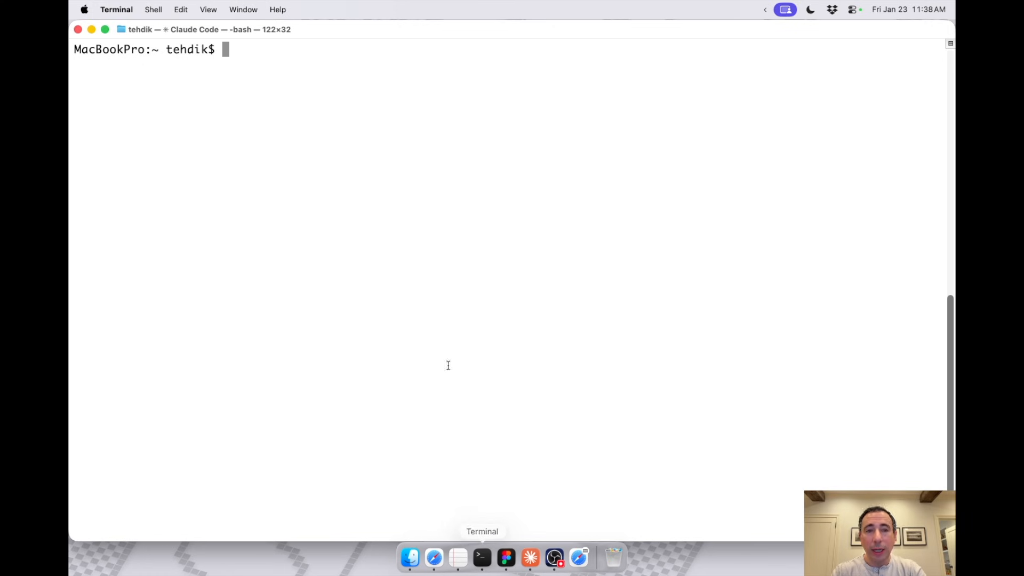
pyautogui.write('node -v')
pyautogui.press('BackSpace')
pyautogui.press('BackSpace')
pyautogui.write('-v')
pyautogui.press('Return')
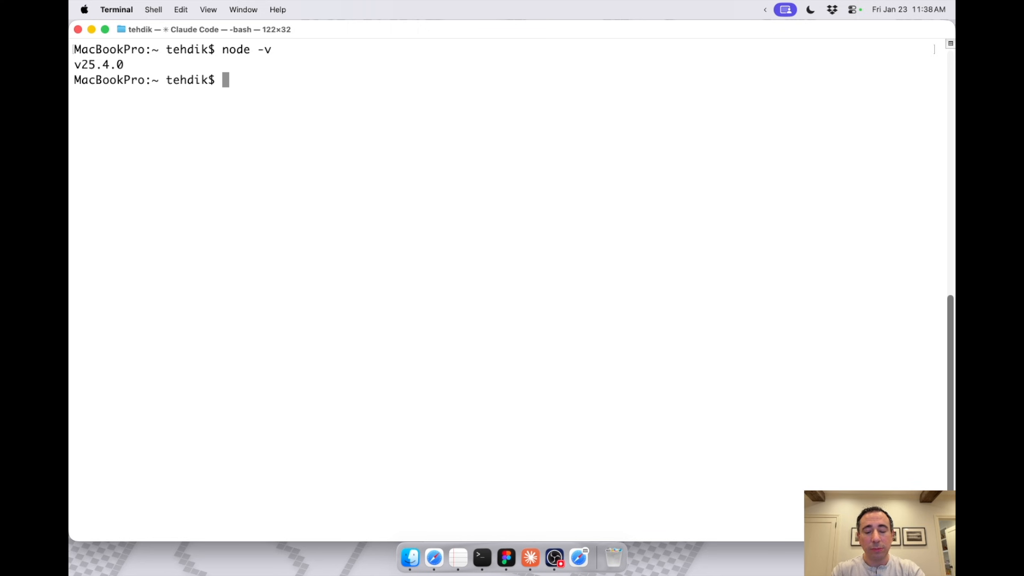
pyautogui.write('clear')
pyautogui.press('Return')
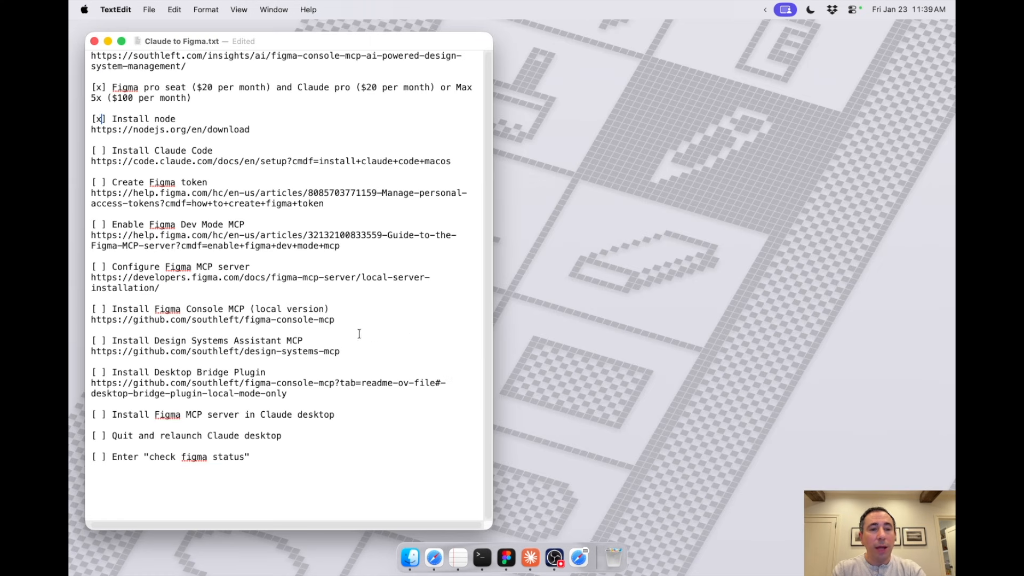
# Step: Copy the Claude Code setup link from the checklist and load it in Safari
pyautogui.tripleClick(149, 160)
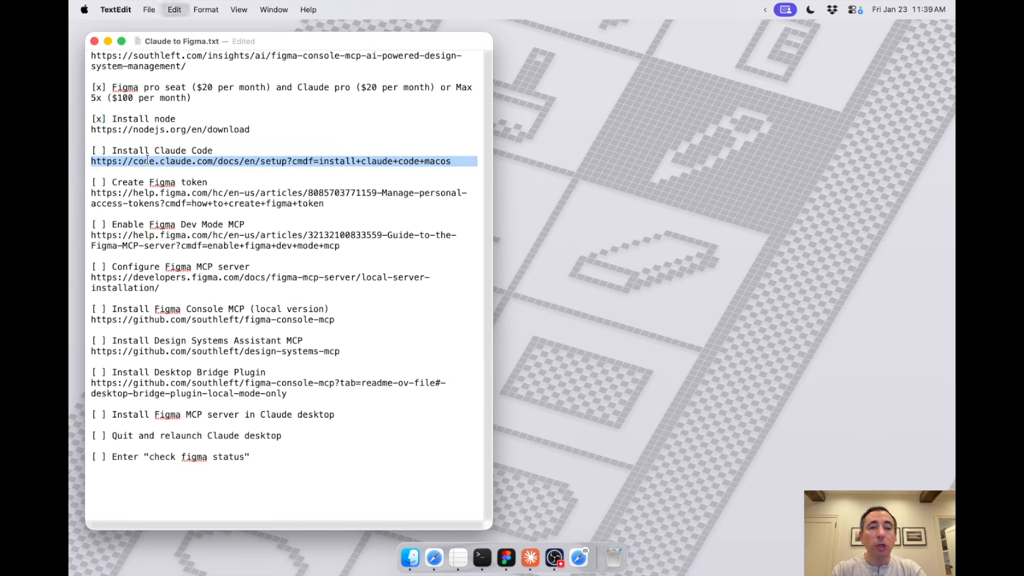
pyautogui.press('super+c')
pyautogui.click(435, 556)
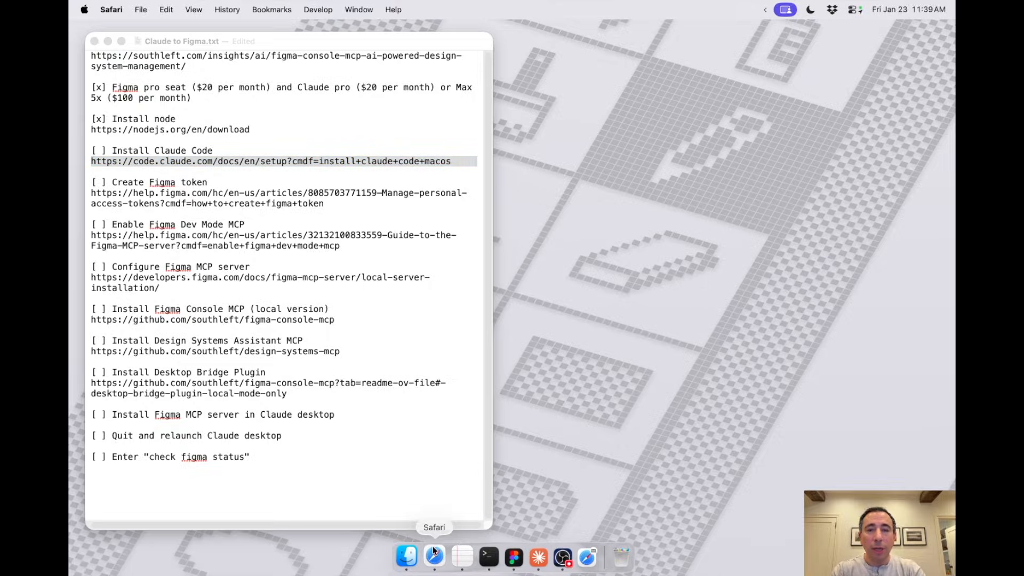
pyautogui.press('super+v')
pyautogui.press('Return')
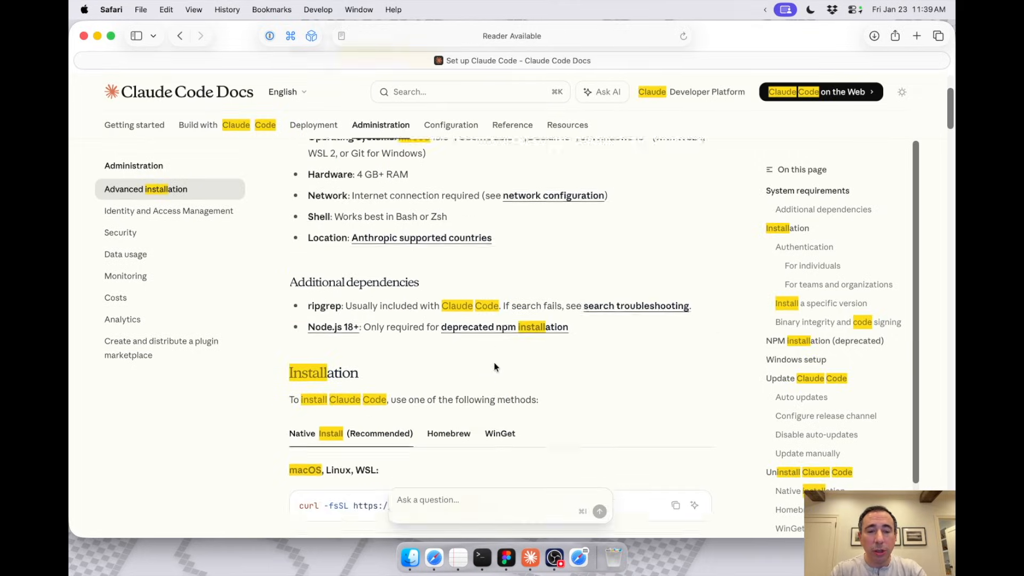
# Step: Copy the native install command for macOS, Linux and WSL from the docs and run it in Terminal
pyautogui.scroll(-1, 322, 249)
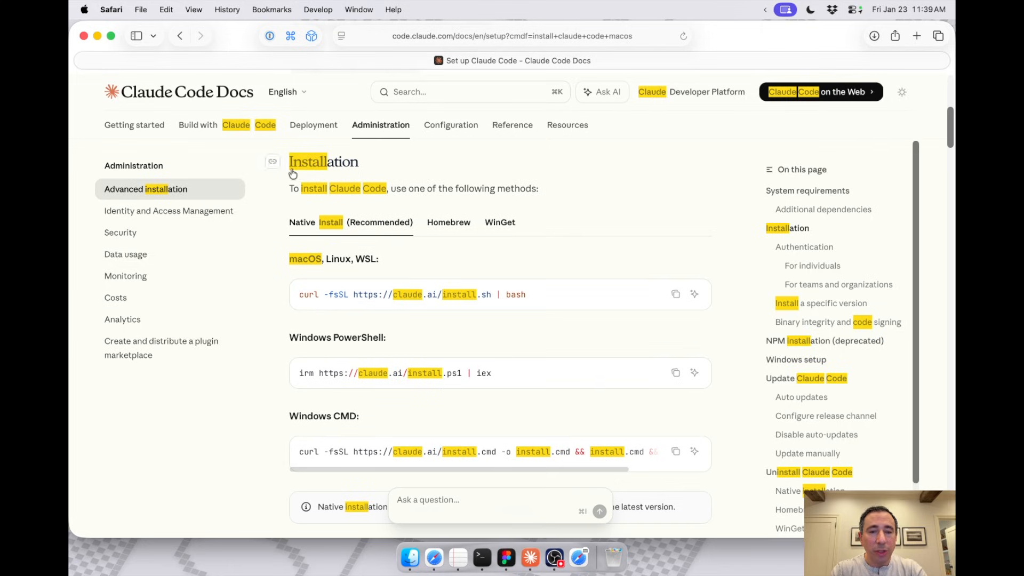
pyautogui.click(676, 295)
pyautogui.press('super+Tab')
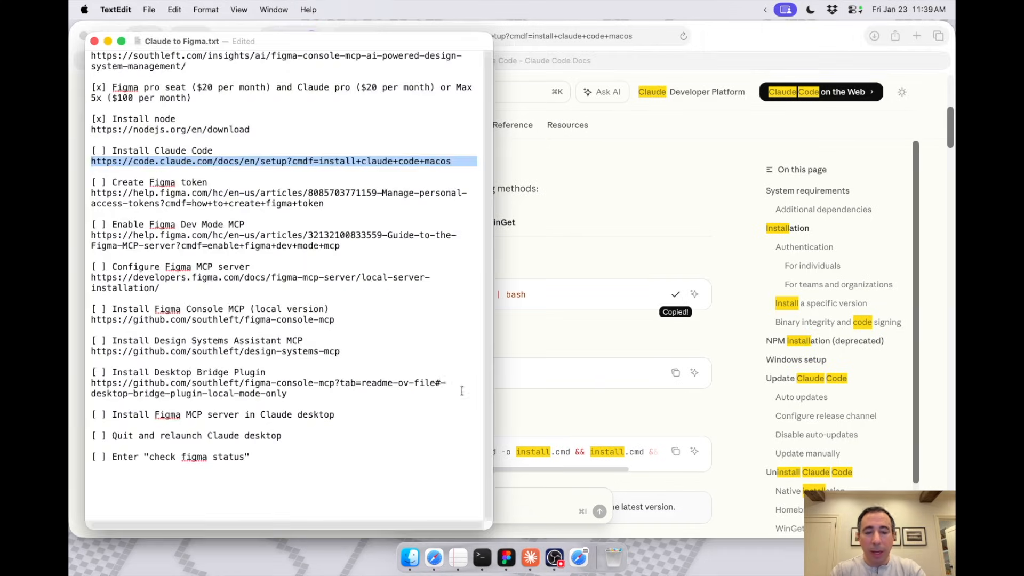
pyautogui.click(482, 557)
pyautogui.press('super+v')
pyautogui.press('Return')
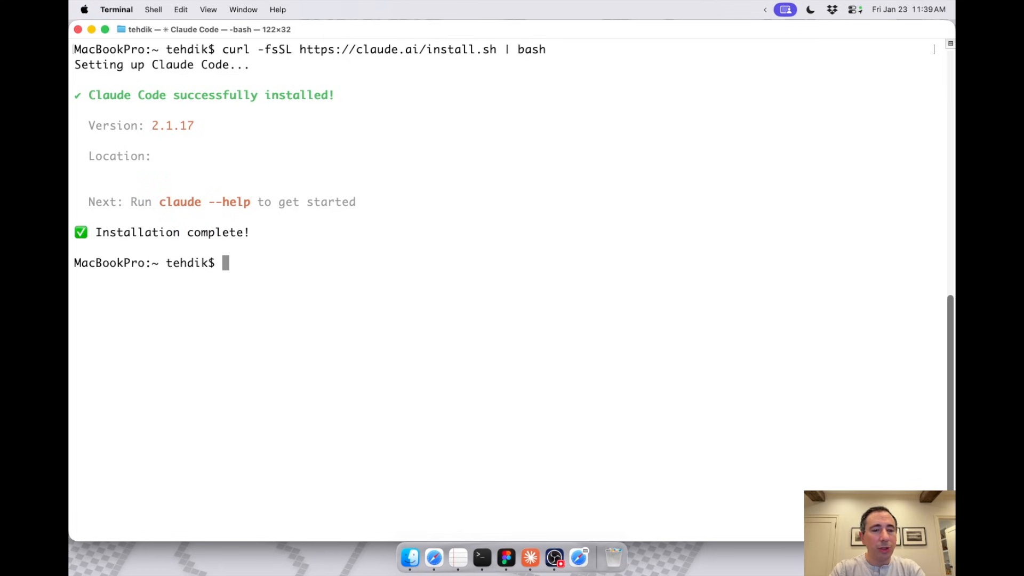
# Step: Launch Claude Code with the claude command and agree to trust the files in the home folder
pyautogui.write('claude')
pyautogui.press('Return')
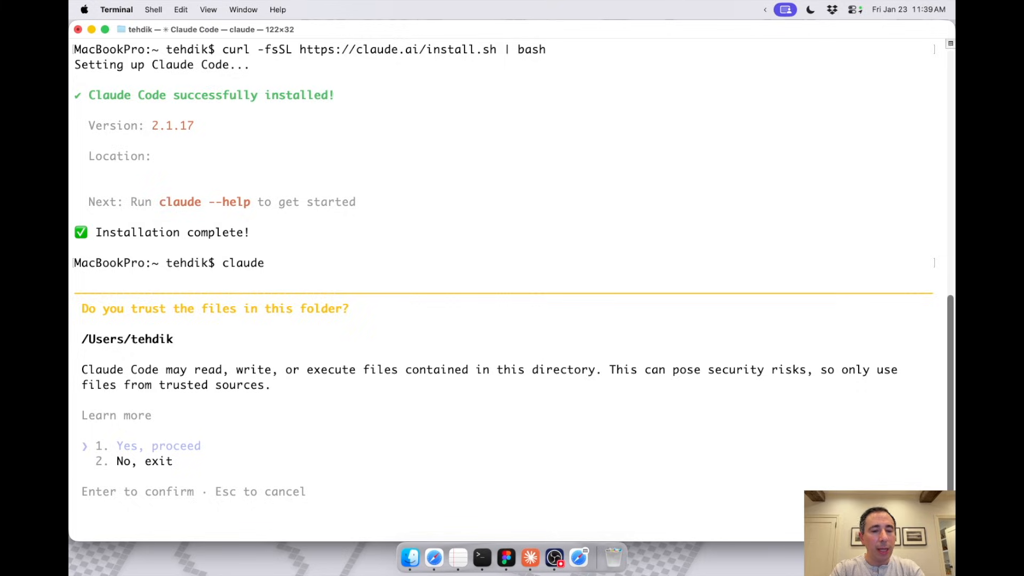
pyautogui.press('Return')
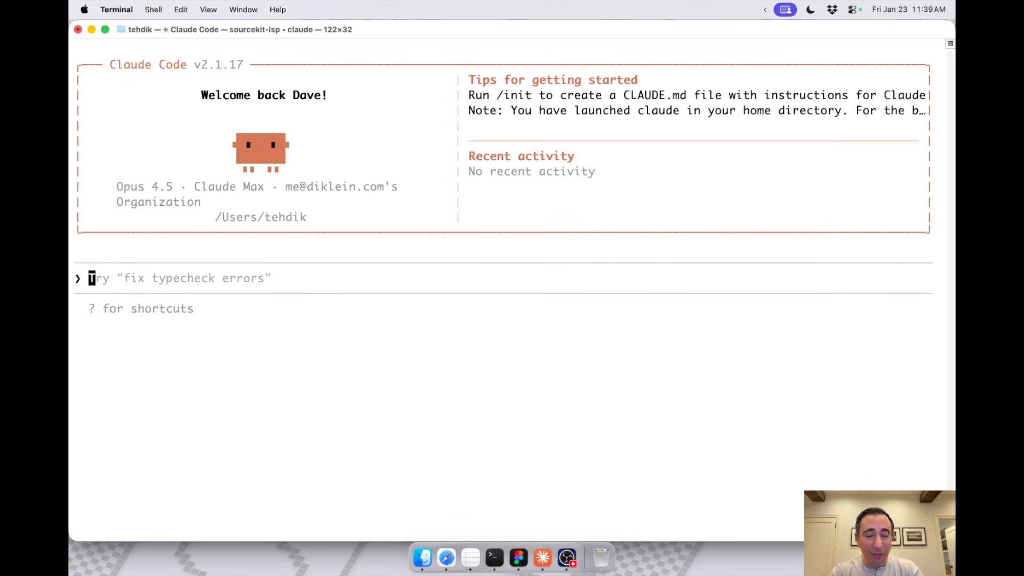
# Step: Exit the Claude Code session and clear the terminal screen
pyautogui.hotkey('ctrl', 'c')
pyautogui.hotkey('ctrl', 'c')
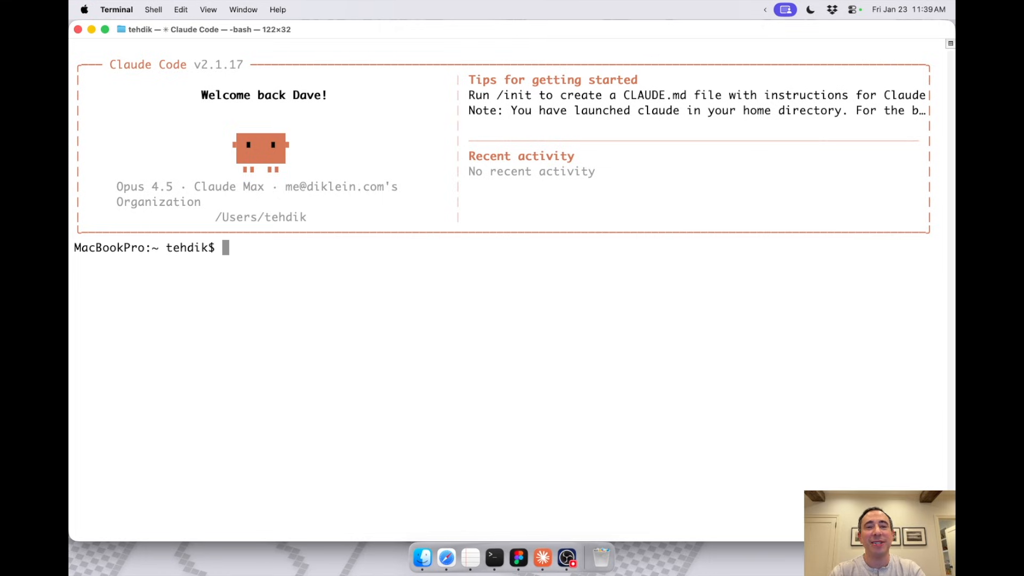
pyautogui.write('clear')
pyautogui.press('Return')
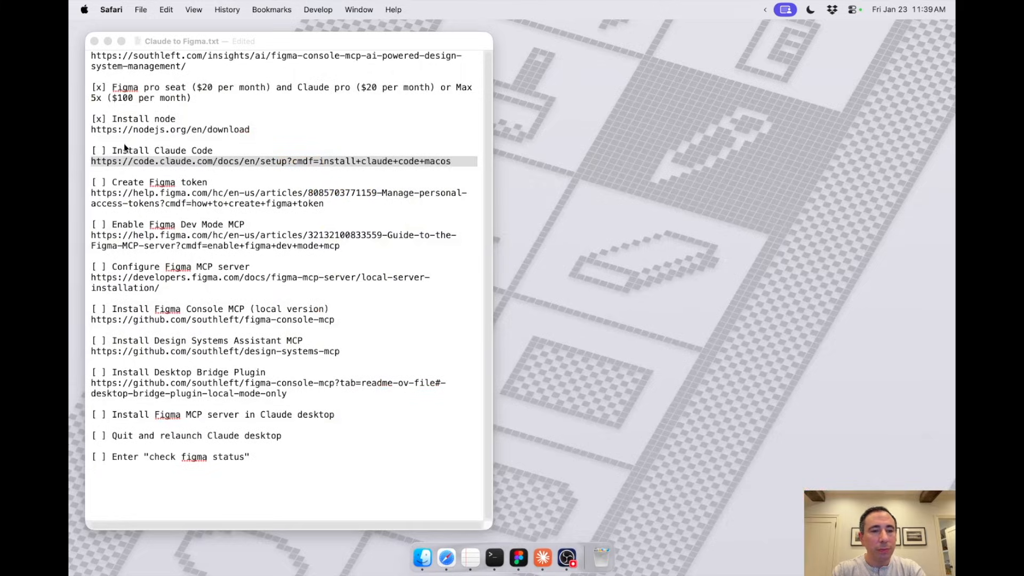
# Step: In the TextEdit checklist, mark the Install Claude Code item as done with an x
pyautogui.click(94, 147)
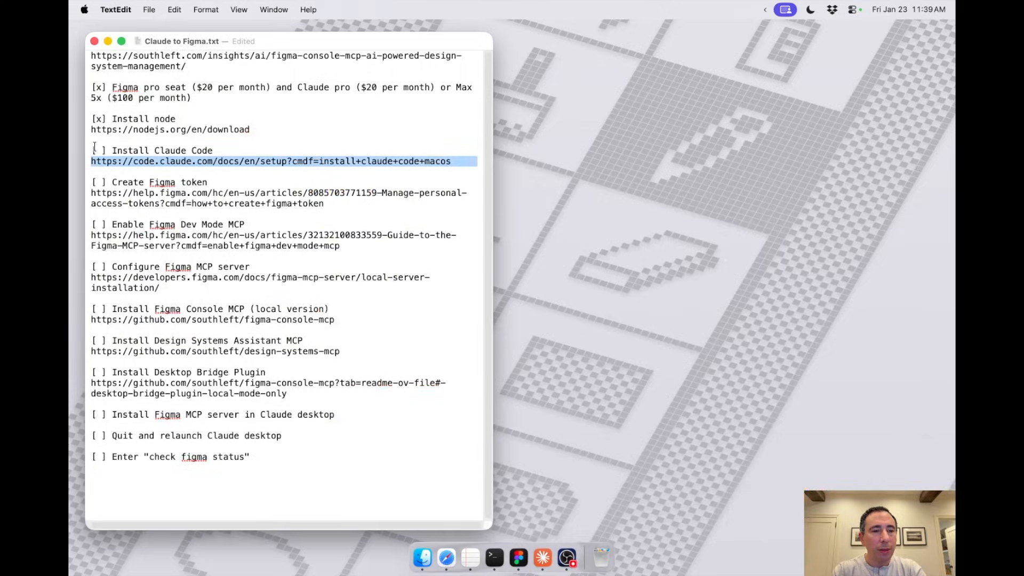
pyautogui.press('Up')
pyautogui.press('Right')
pyautogui.hotkey('shift', 'Right')
pyautogui.write('x')
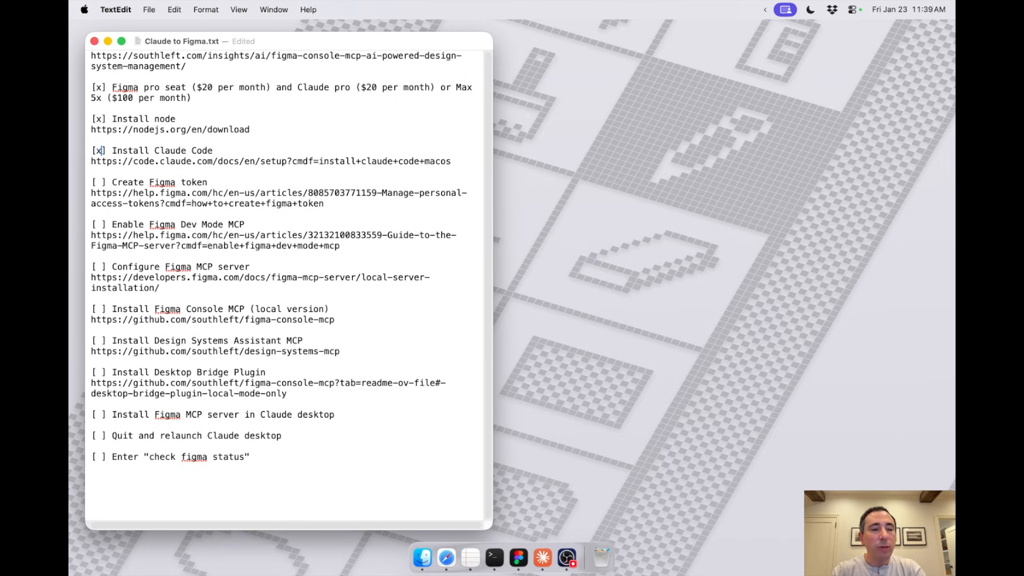
# Step: Switch to Figma and bring up the personal access tokens section in the account's security settings
pyautogui.doubleClick(158, 183)
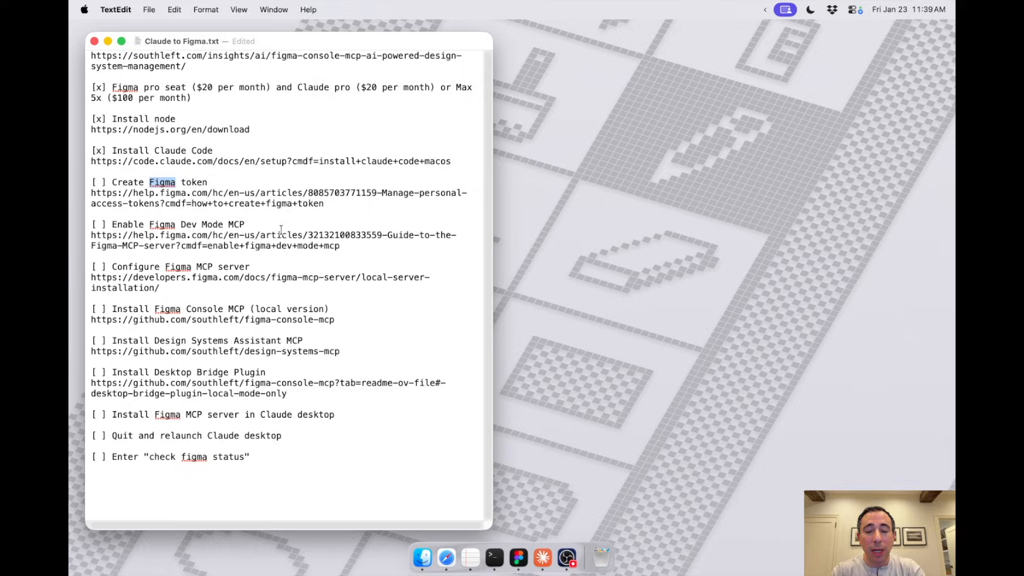
pyautogui.click(518, 558)
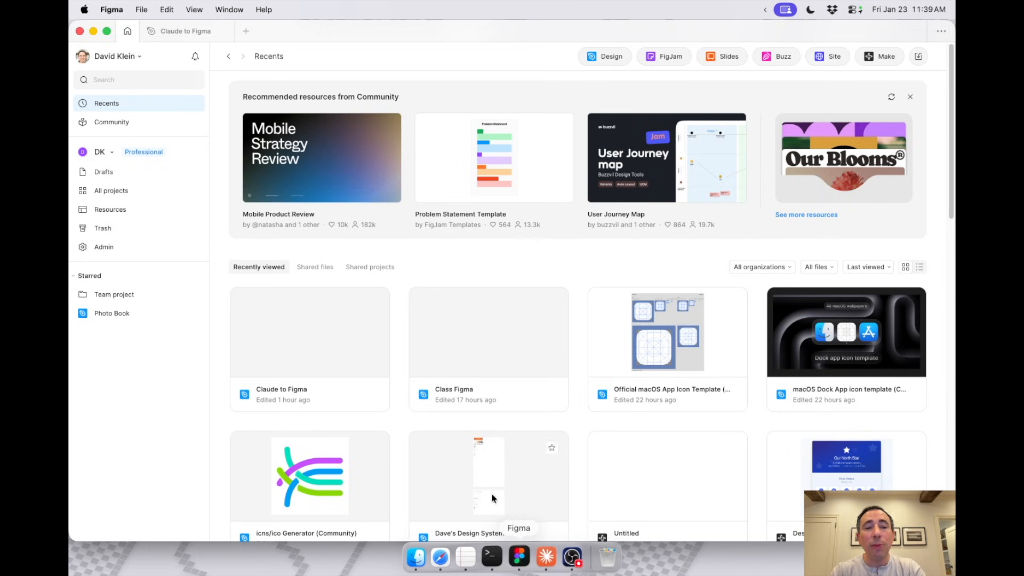
pyautogui.click(122, 56)
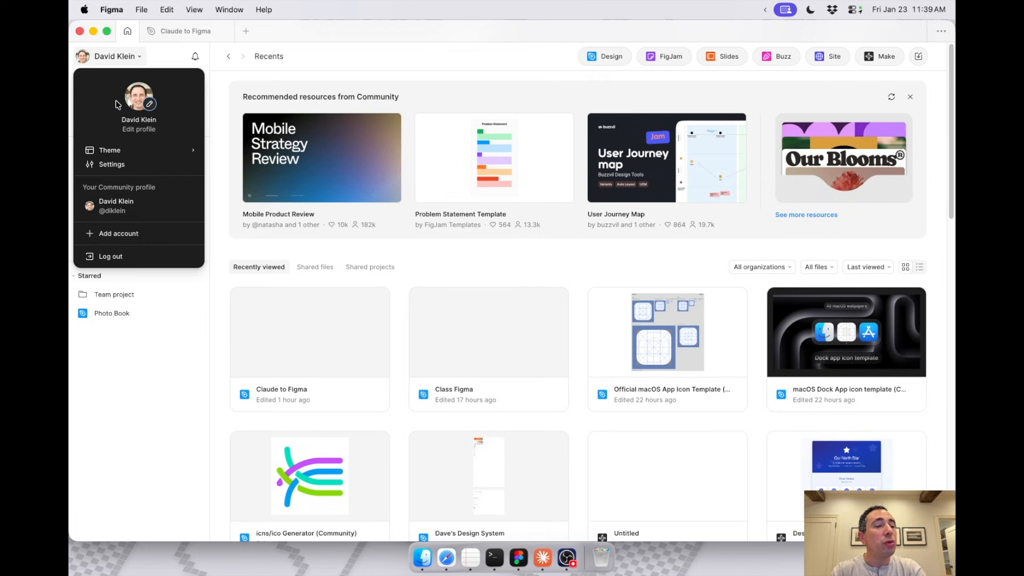
pyautogui.click(115, 162)
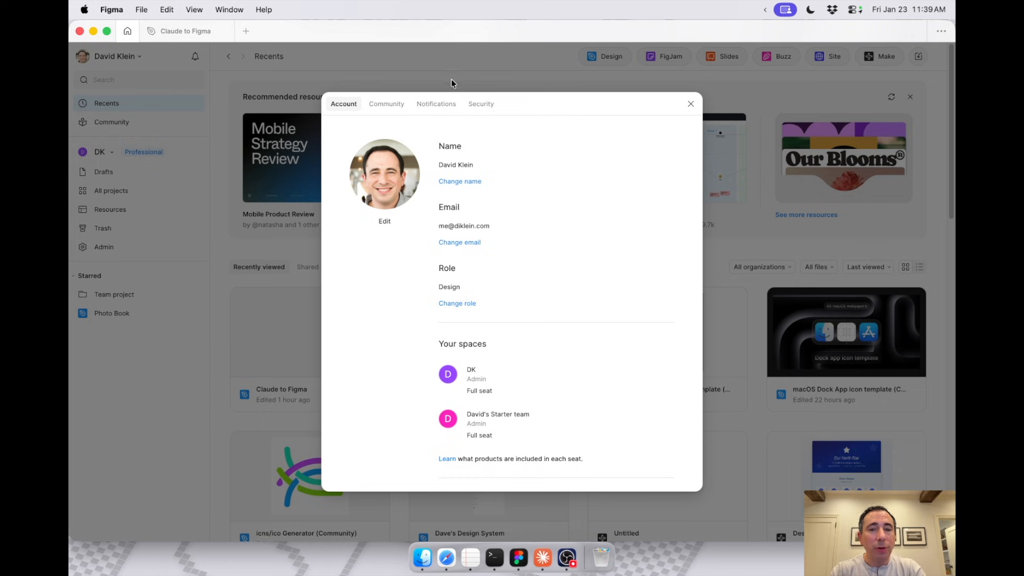
pyautogui.click(487, 103)
pyautogui.scroll(-10, 463, 245)
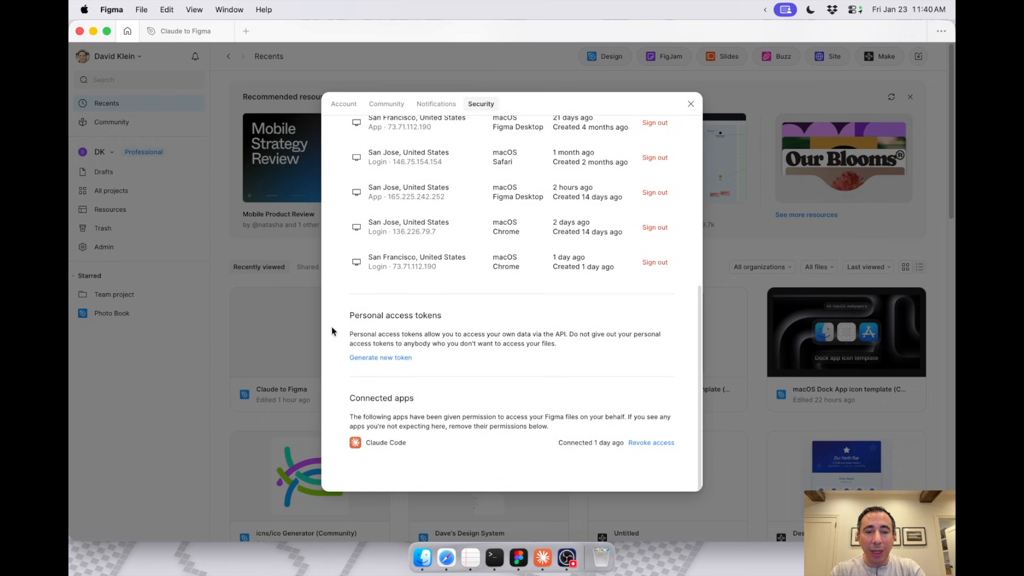
# Step: Start generating a new personal access token and name it Claude to Figma
pyautogui.click(368, 359)
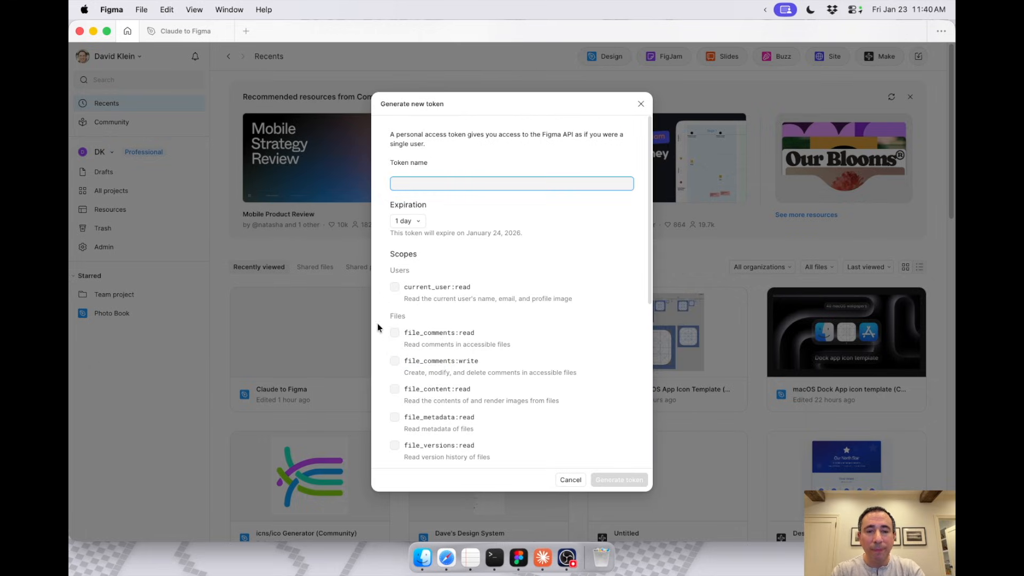
pyautogui.write('Claude to Figma')
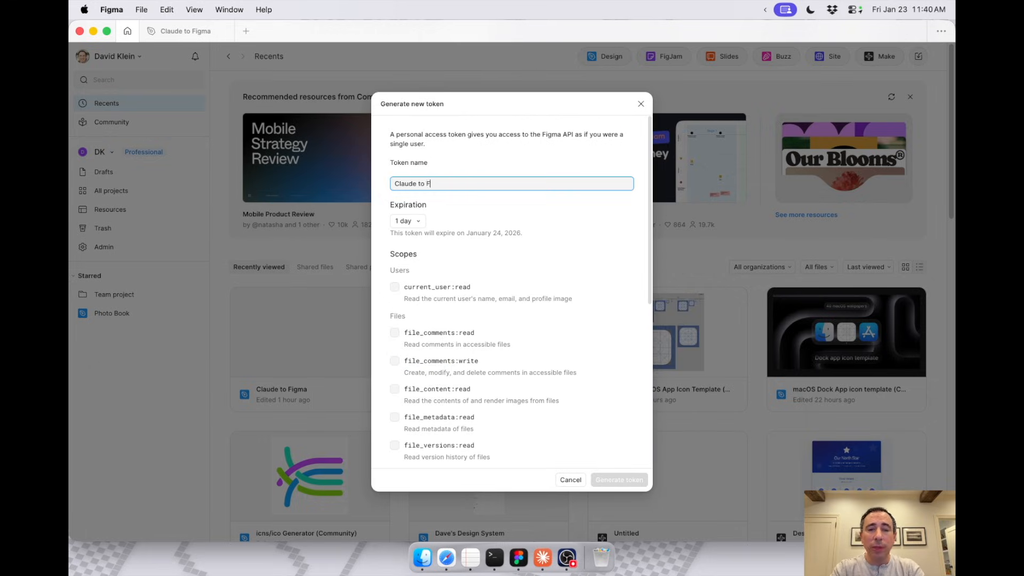
# Step: Enable the token's current_user:read scope and its file and design-system scopes, including file_content:read, library_assets:read and team_library_content:read
pyautogui.scroll(-2, 432, 320)
pyautogui.click(395, 252)
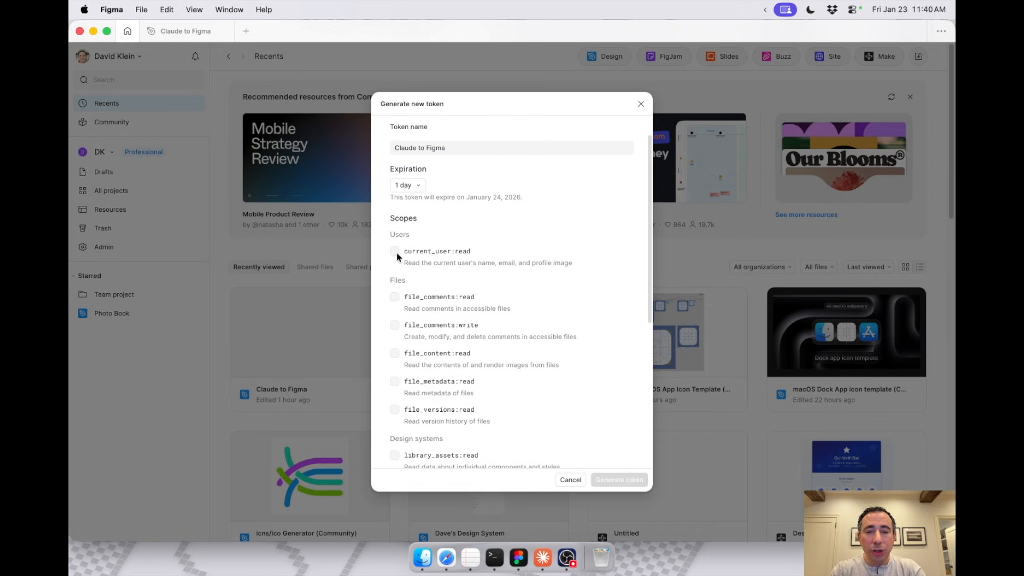
pyautogui.scroll(-5, 398, 224)
pyautogui.click(395, 165)
pyautogui.click(394, 192)
pyautogui.click(395, 220)
pyautogui.click(394, 249)
pyautogui.click(394, 276)
pyautogui.scroll(-4, 393, 262)
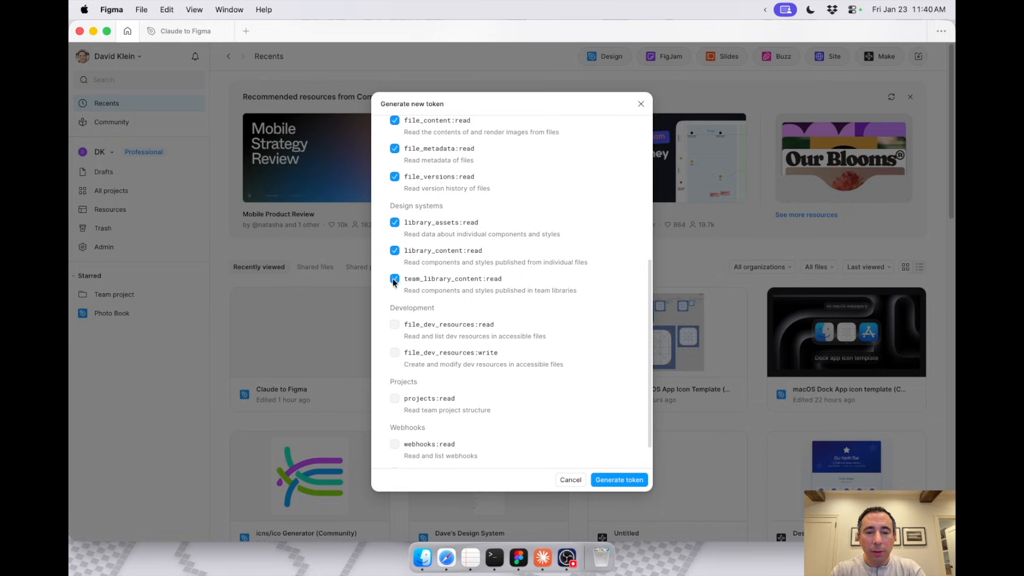
# Step: Add development and webhook scopes, including file_dev_resources:read and webhooks:read, and generate the token
pyautogui.click(394, 325)
pyautogui.click(394, 444)
pyautogui.click(629, 477)
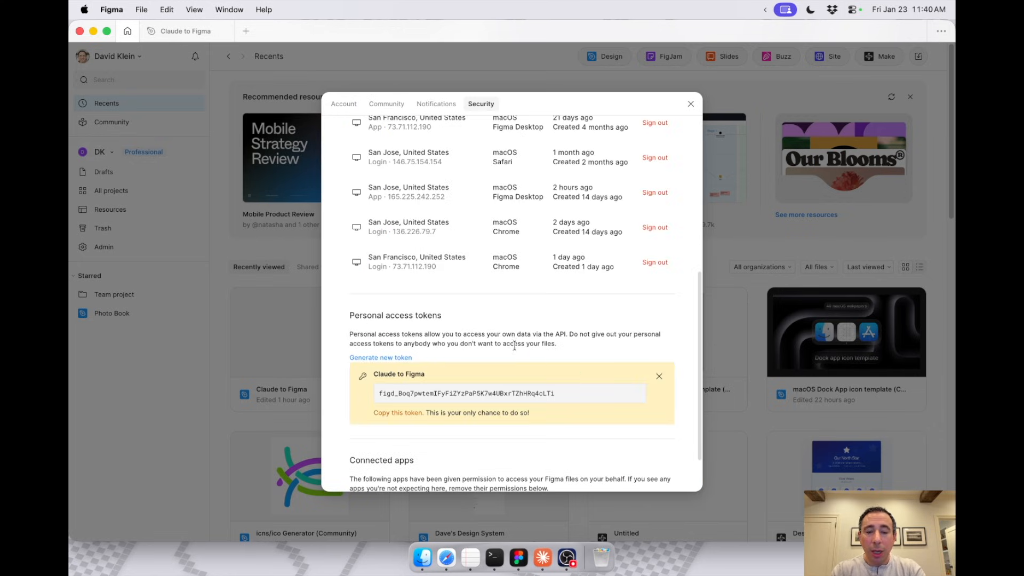
# Step: Copy the generated Figma access token and paste it below the Create Figma token link in the TextEdit checklist
pyautogui.click(387, 414)
pyautogui.click(468, 555)
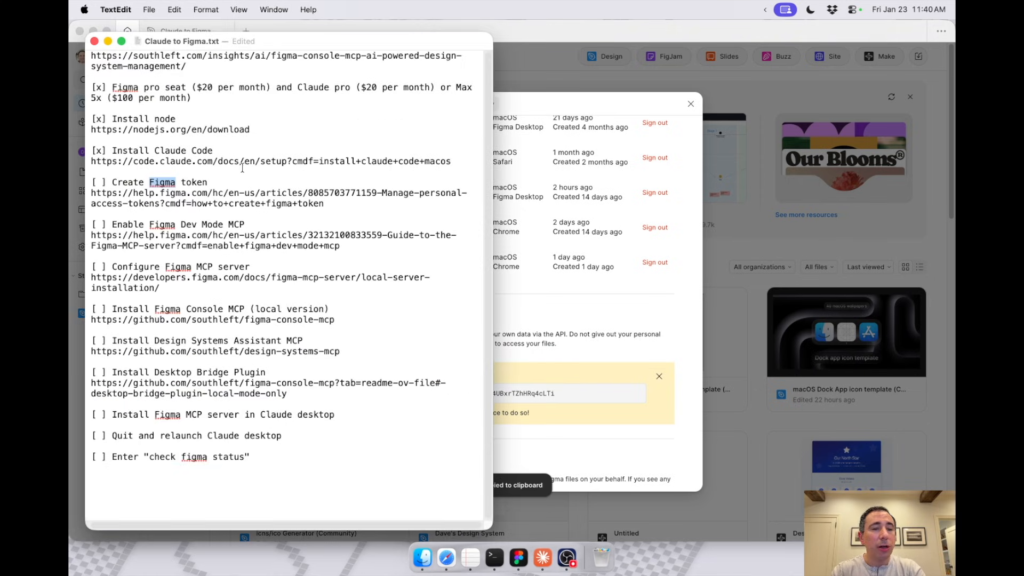
pyautogui.click(337, 203)
pyautogui.press('Return')
pyautogui.press('Return')
pyautogui.press('super+v')
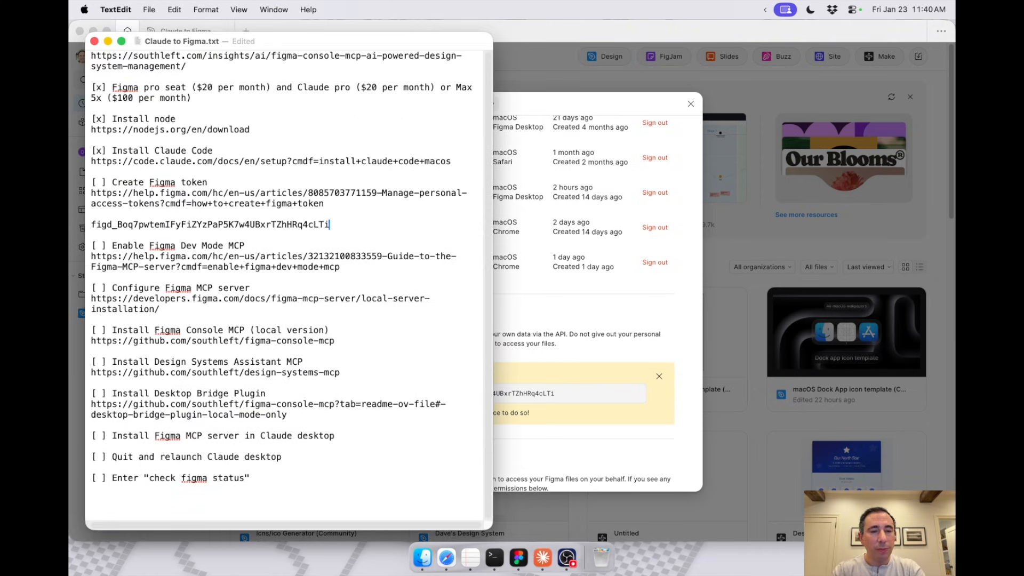
# Step: Mark the Create Figma token item done with an x, save the checklist, then close Figma's settings and hide Figma
pyautogui.click(101, 182)
pyautogui.press('BackSpace')
pyautogui.write('x')
pyautogui.press('super+s')
pyautogui.click(689, 106)
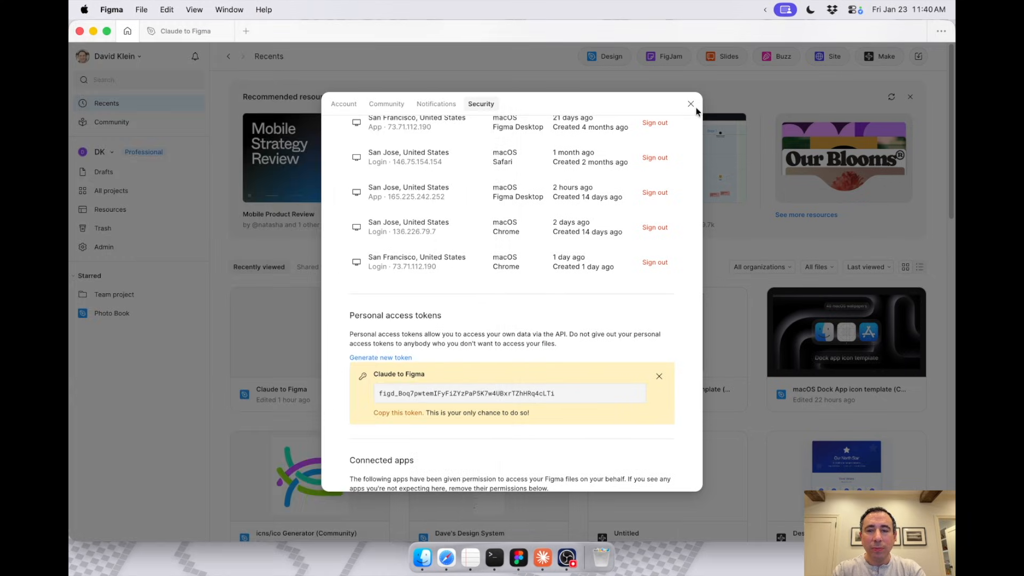
pyautogui.click(691, 104)
pyautogui.press('super+h')
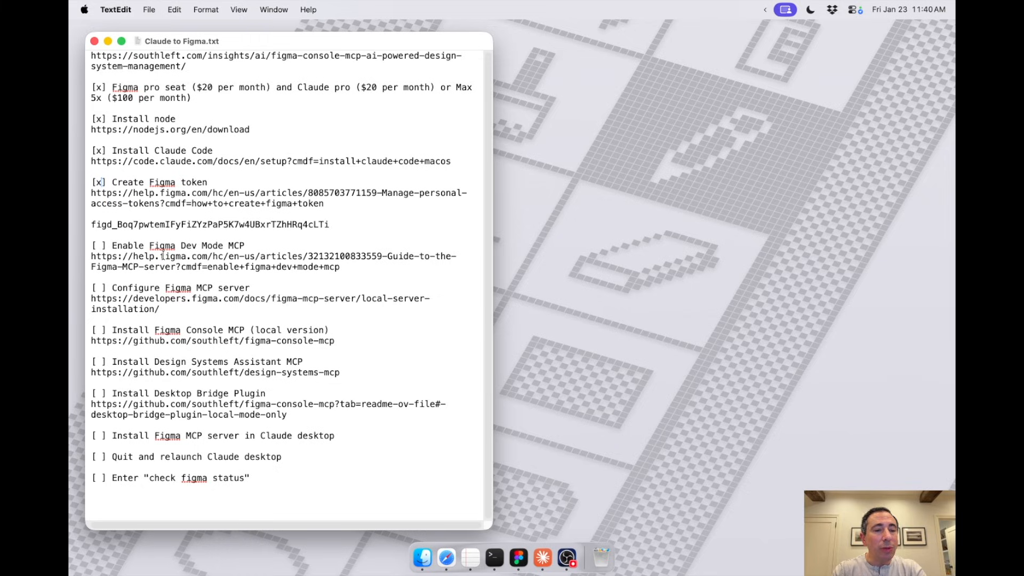
# Step: Copy the Enable Figma Dev Mode MCP link from the checklist and open it in Safari
pyautogui.moveTo(113, 245); pyautogui.dragTo(256, 243)
pyautogui.moveTo(345, 267); pyautogui.dragTo(93, 255)
pyautogui.press('super+c')
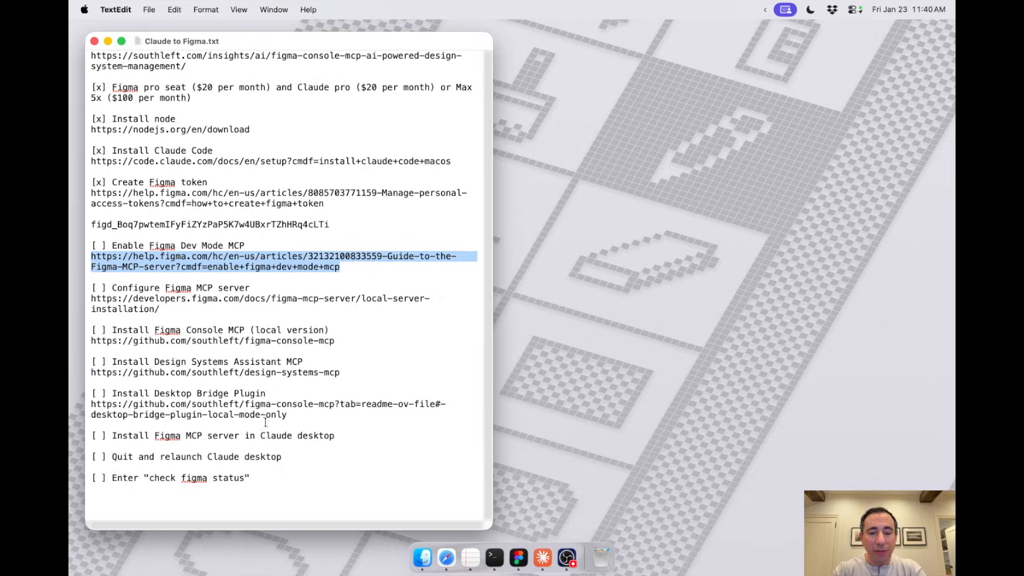
pyautogui.click(446, 559)
pyautogui.press('super+v')
pyautogui.press('Return')
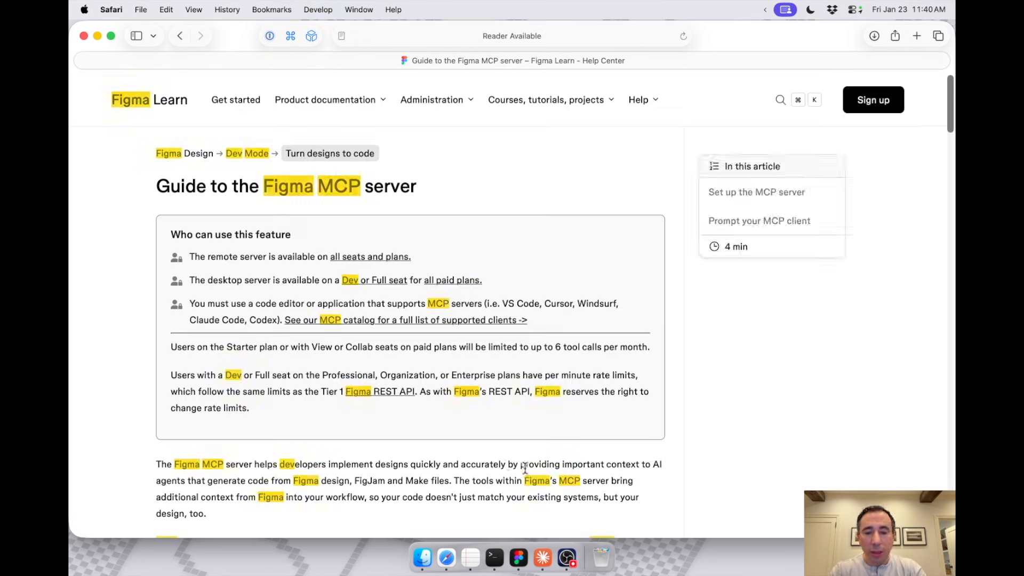
# Step: Switch to Figma, open the Claude to Figma design file and turn on Dev Mode to check the MCP server status
pyautogui.click(518, 558)
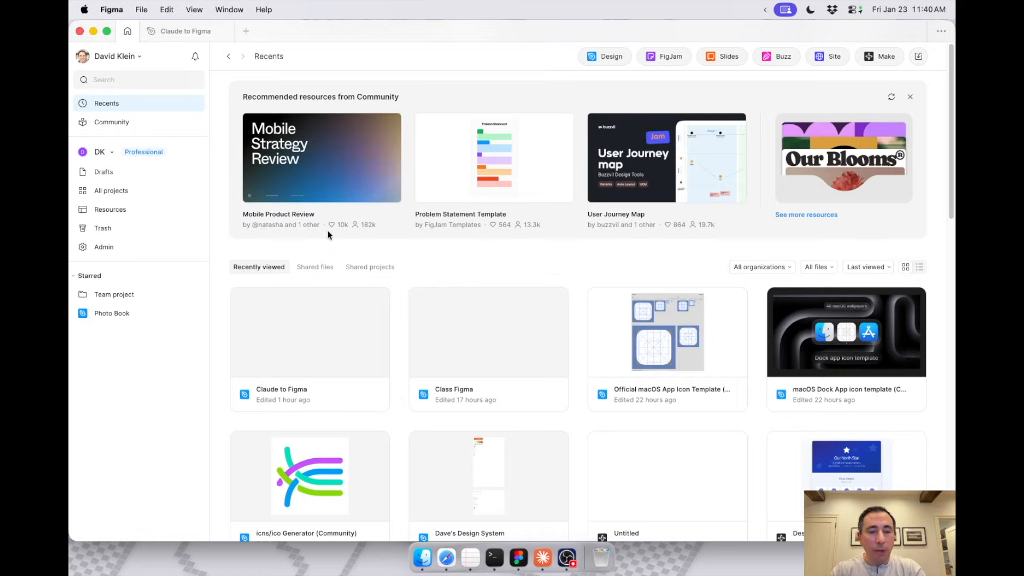
pyautogui.click(293, 319)
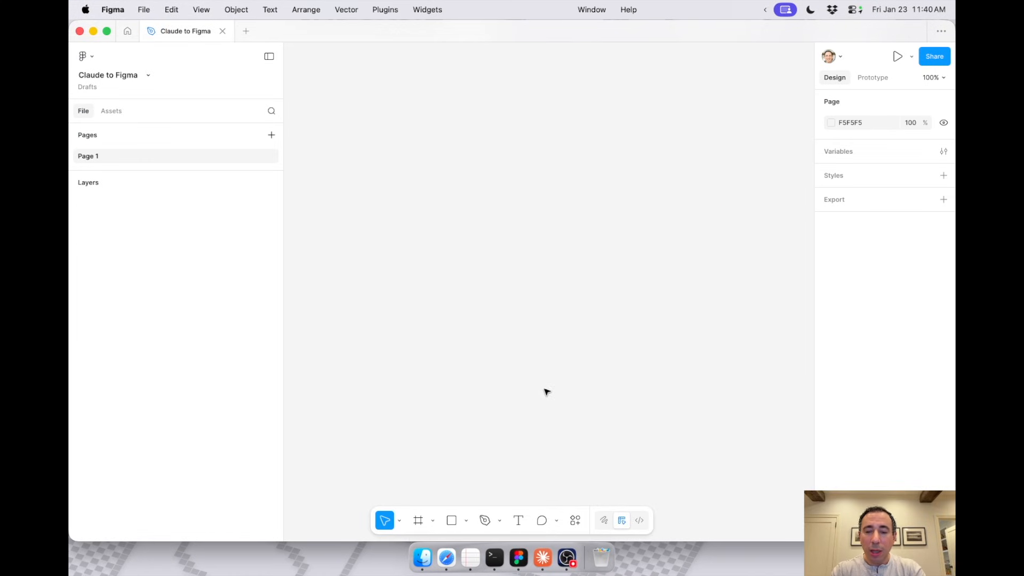
pyautogui.click(645, 520)
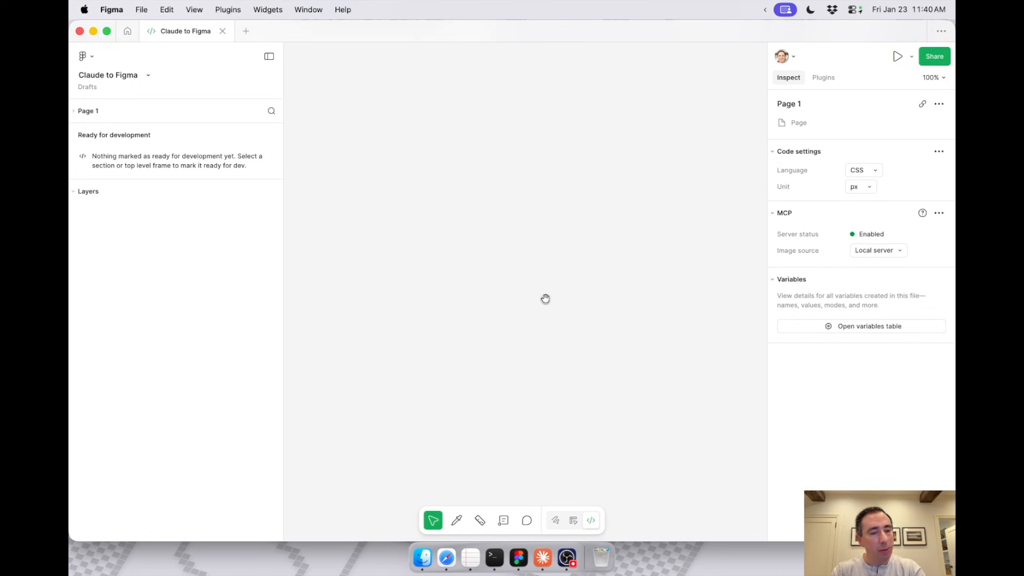
# Step: Hide Figma and mark the Enable Figma Dev Mode MCP item done with an x in the TextEdit checklist
pyautogui.press('super+h')
pyautogui.click(100, 244)
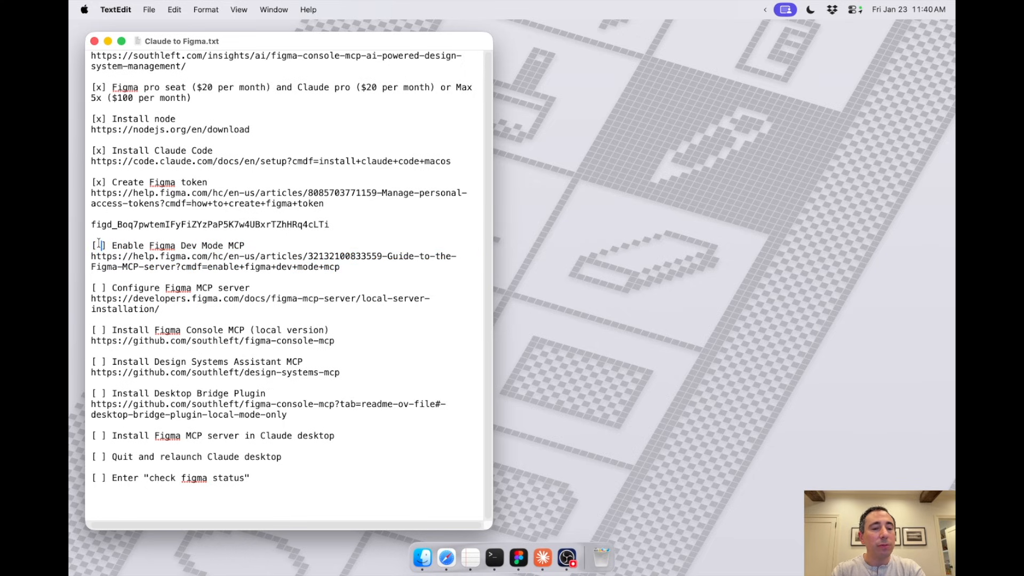
pyautogui.press('BackSpace')
pyautogui.write('x')
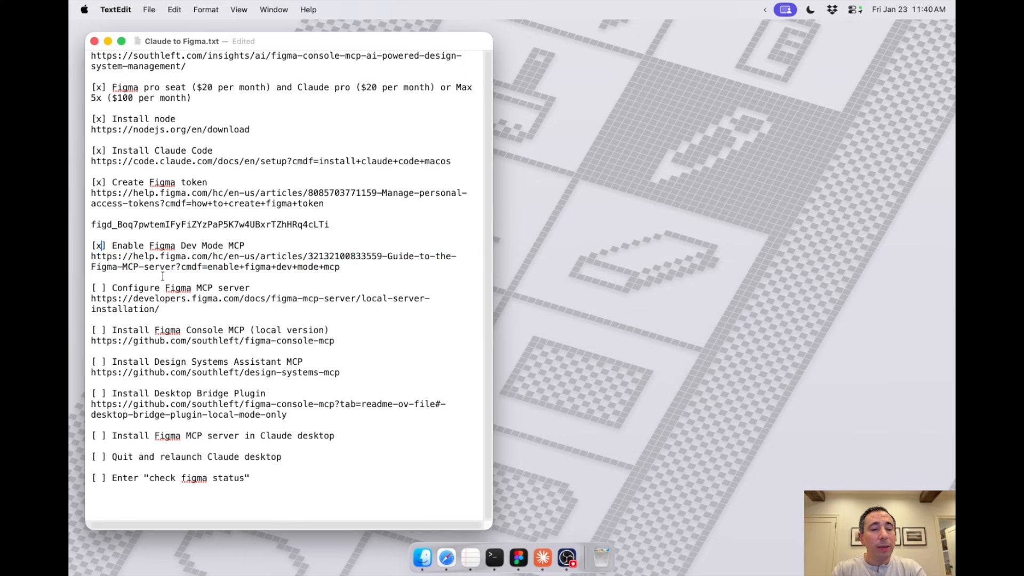
# Step: Copy the Configure Figma MCP server link from the checklist and open it in Safari
pyautogui.moveTo(163, 309); pyautogui.dragTo(85, 295)
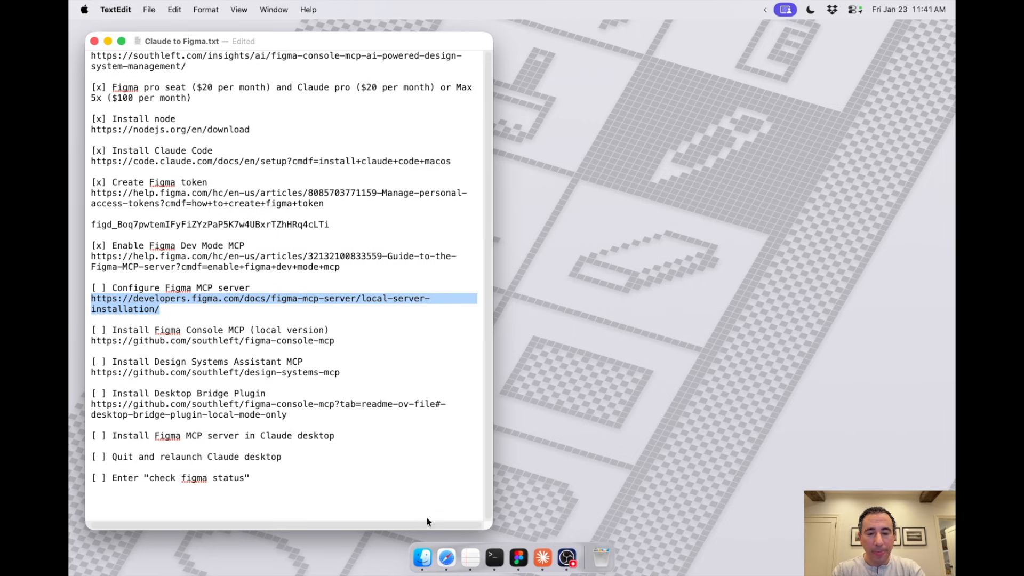
pyautogui.click(444, 557)
pyautogui.press('super+l')
pyautogui.press('super+v')
pyautogui.press('Return')
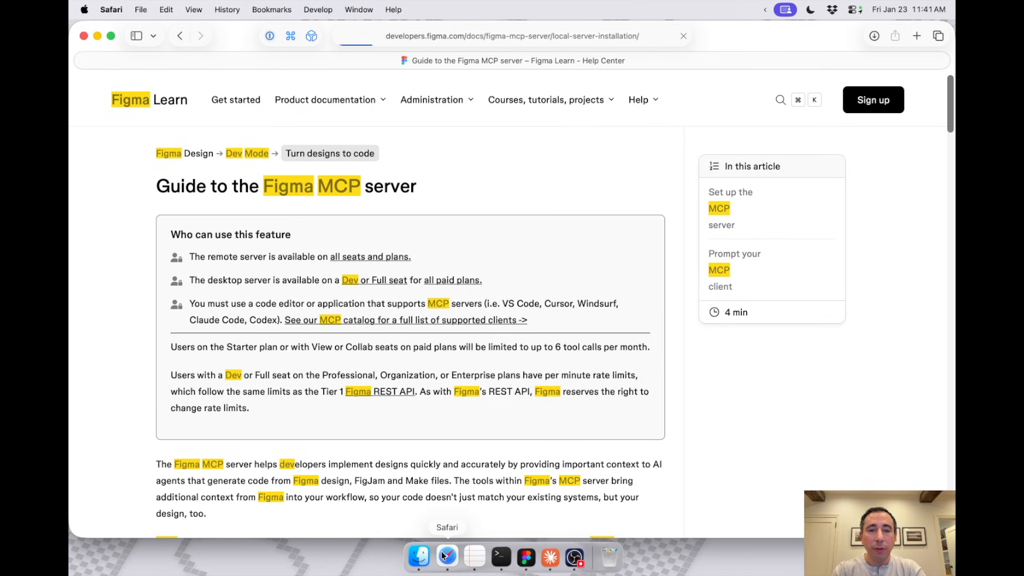
pyautogui.scroll(-15, 485, 504)
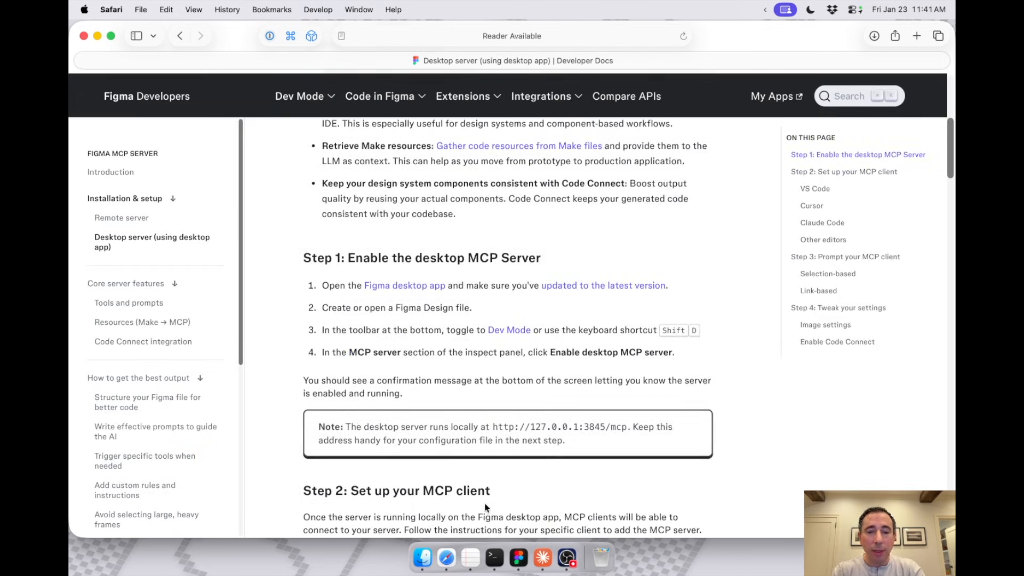
pyautogui.scroll(-8, 486, 505)
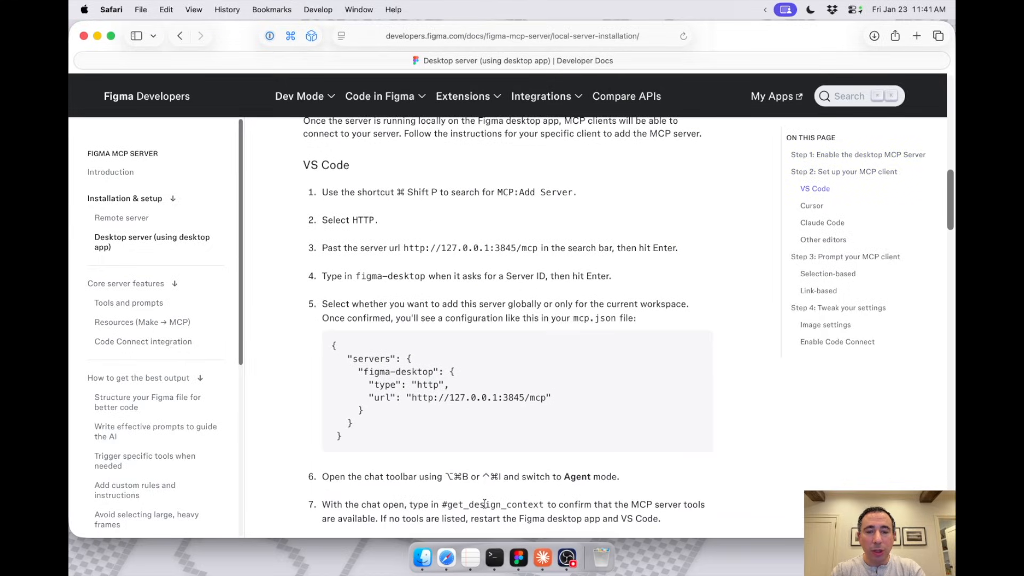
pyautogui.scroll(-19, 485, 504)
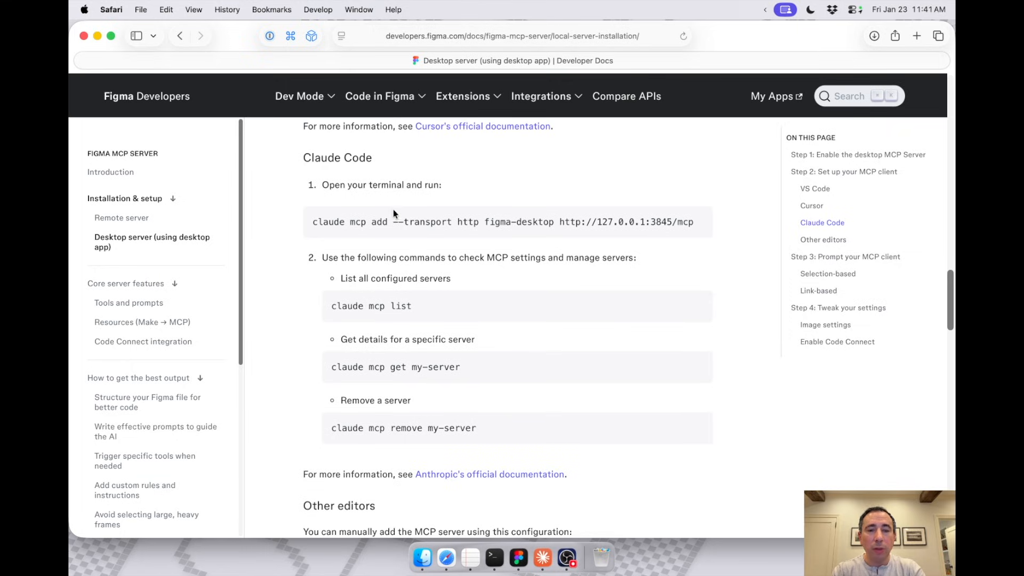
pyautogui.tripleClick(353, 221)
pyautogui.press('super+c')
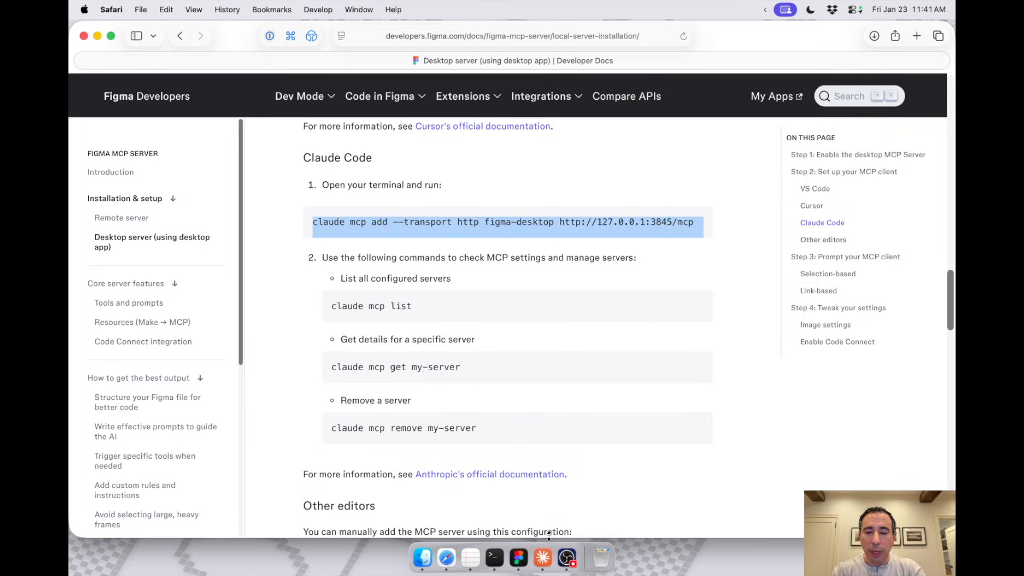
pyautogui.click(494, 558)
pyautogui.press('super+v')
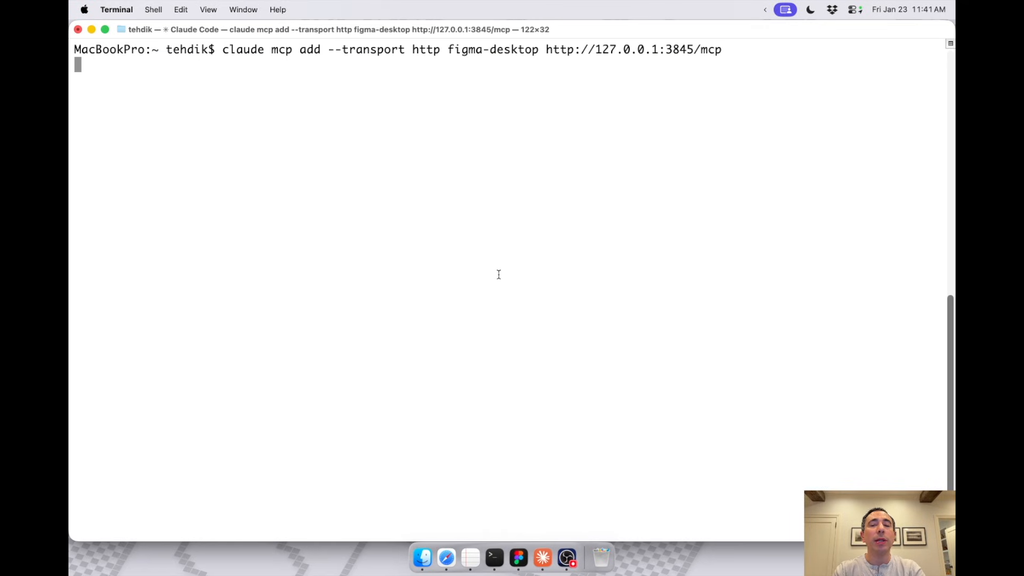
pyautogui.press('Return')
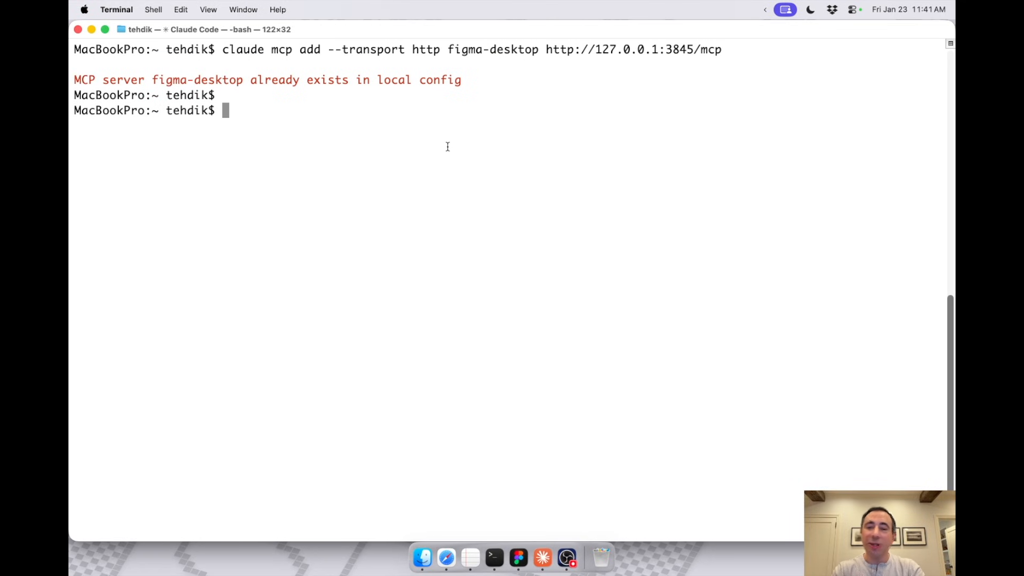
# Step: Copy the claude mcp list command from the Safari guide and run it in Terminal to list the configured servers
pyautogui.press('super+Tab')
pyautogui.moveTo(412, 306); pyautogui.dragTo(334, 306)
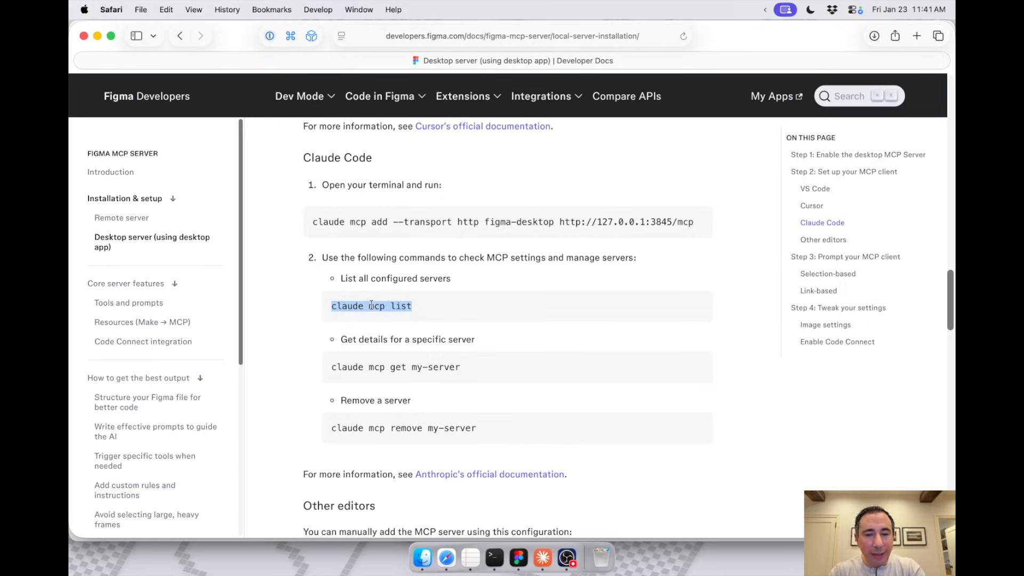
pyautogui.press('super+c')
pyautogui.press('super+Tab')
pyautogui.press('super+v')
pyautogui.press('Return')
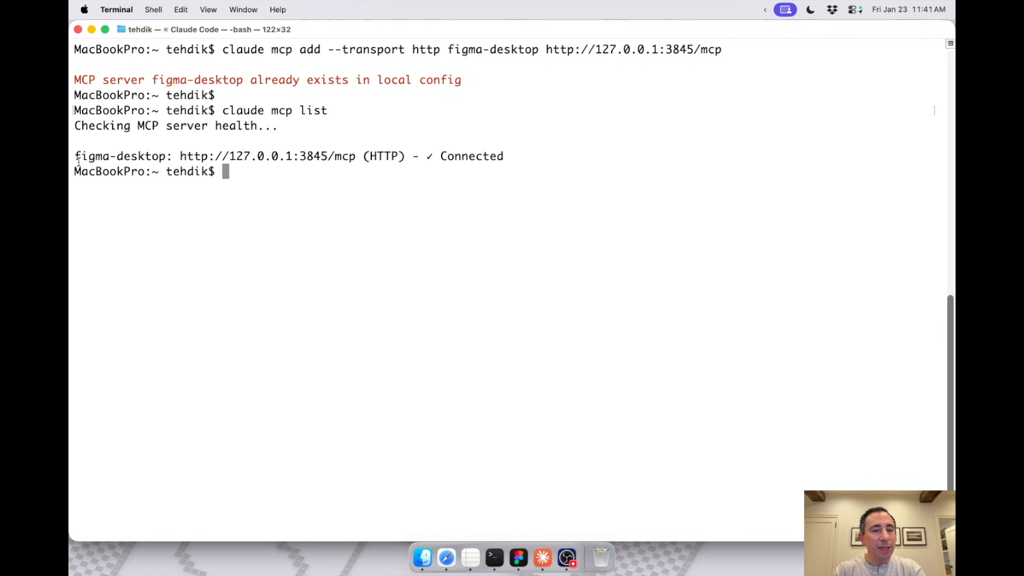
# Step: Check the figma-desktop connection line in the output, then clear the terminal with the clear command
pyautogui.moveTo(465, 139); pyautogui.dragTo(505, 150)
pyautogui.click(453, 169)
pyautogui.write('clear')
pyautogui.press('Return')
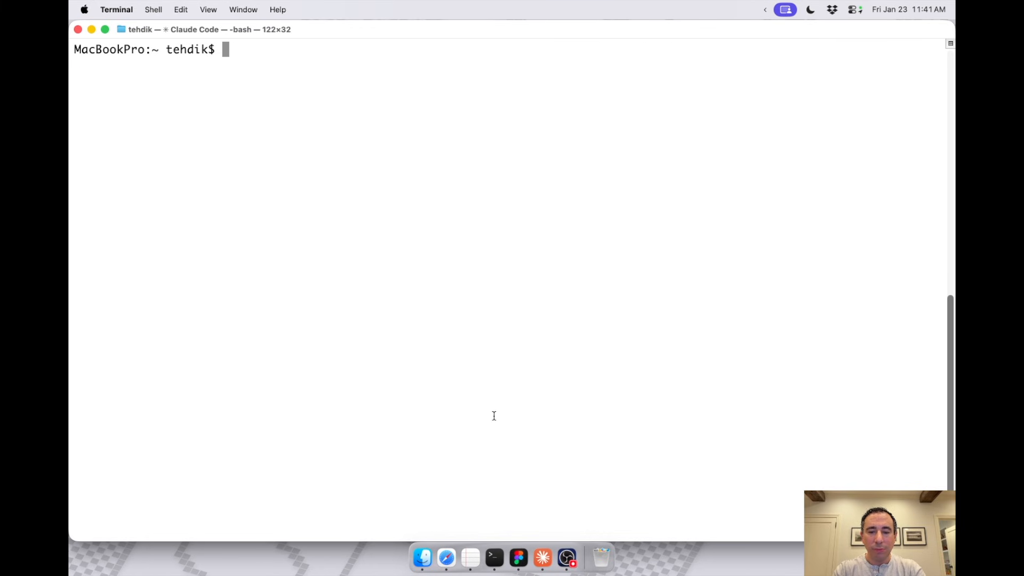
# Step: Switch to TextEdit and mark the Configure Figma MCP server item done with an x
pyautogui.click(470, 557)
pyautogui.click(101, 287)
pyautogui.press('BackSpace')
pyautogui.write('x')
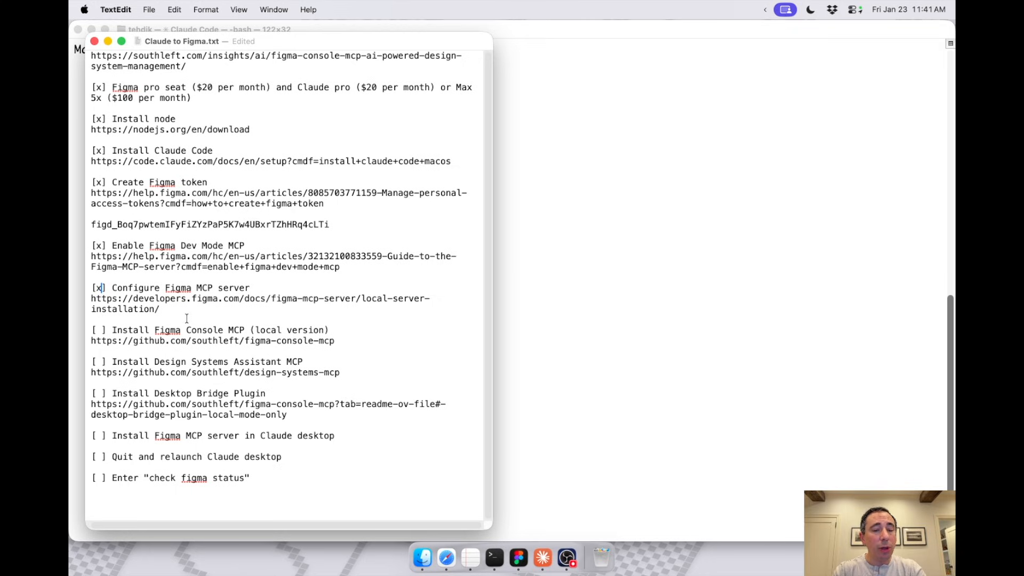
# Step: Copy the Install Figma Console MCP (local version) link from the checklist and open the GitHub repository in Safari
pyautogui.moveTo(335, 342); pyautogui.dragTo(89, 340)
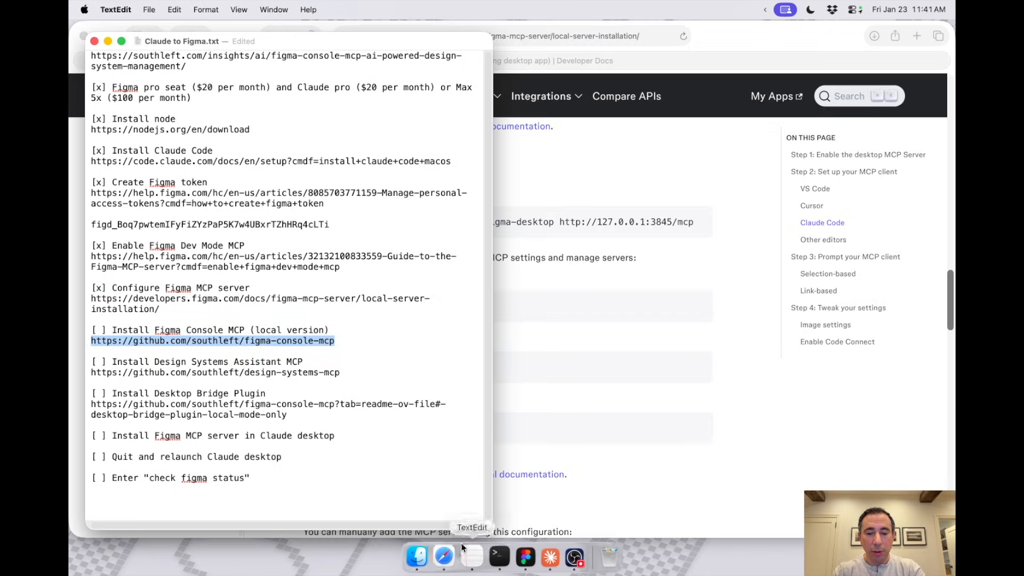
pyautogui.click(456, 549)
pyautogui.press('cmd+l')
pyautogui.press('cmd+v')
pyautogui.press('Return')
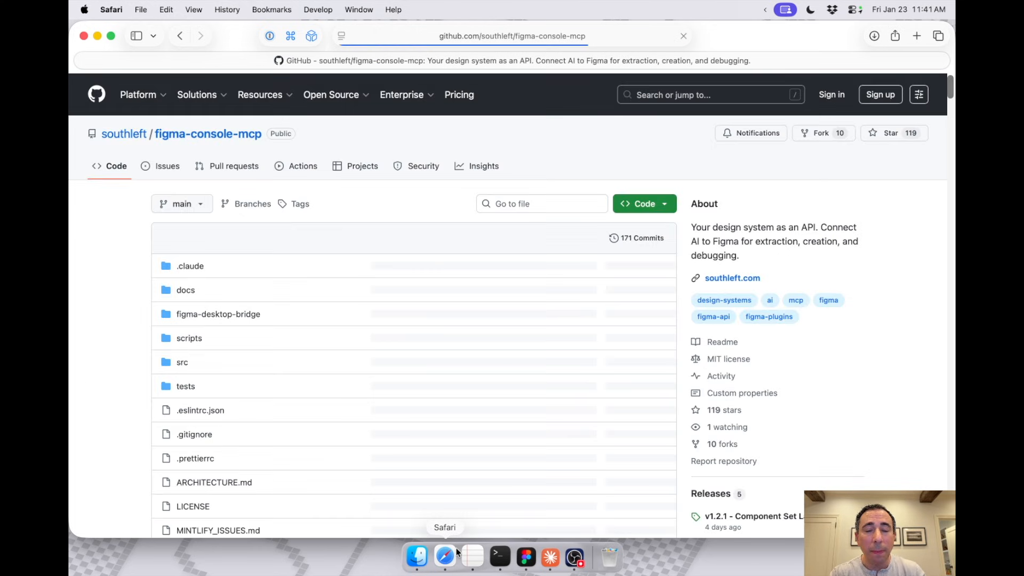
# Step: Find the installation methods table in the repository's README and go to the Local Git instructions
pyautogui.scroll(-2, 486, 409)
pyautogui.scroll(-10, 485, 409)
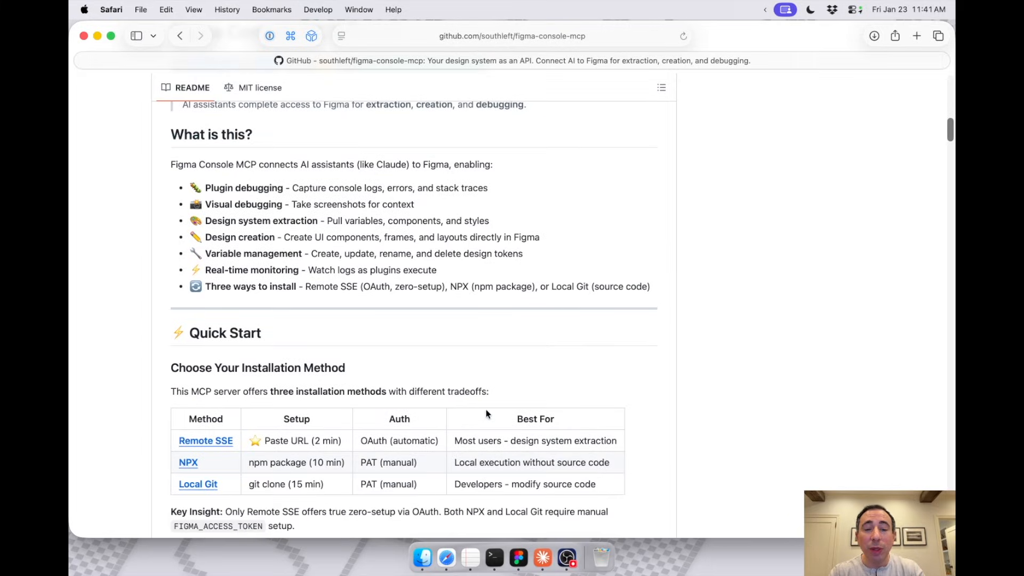
pyautogui.scroll(-3, 486, 350)
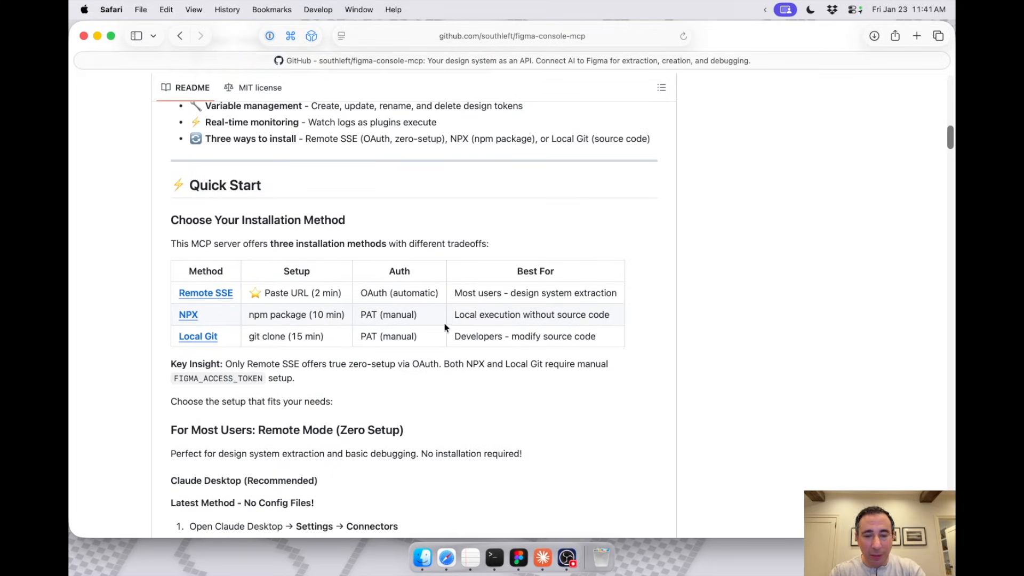
pyautogui.moveTo(526, 332); pyautogui.dragTo(197, 336)
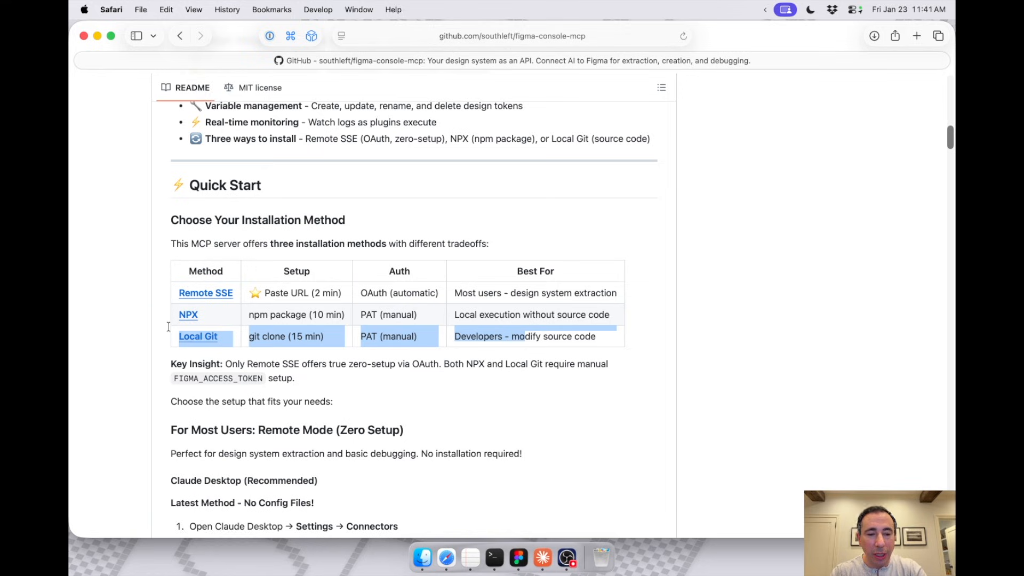
pyautogui.click(196, 336)
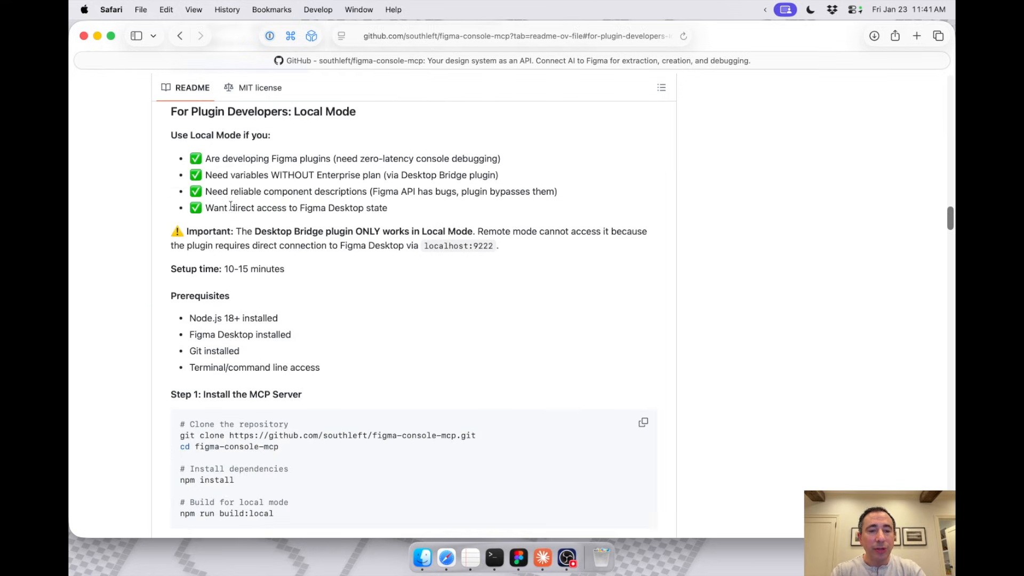
# Step: Review the Local Mode prerequisites and the Step 1 commands for installing the MCP server
pyautogui.moveTo(286, 322); pyautogui.dragTo(187, 316)
pyautogui.scroll(-1, 185, 314)
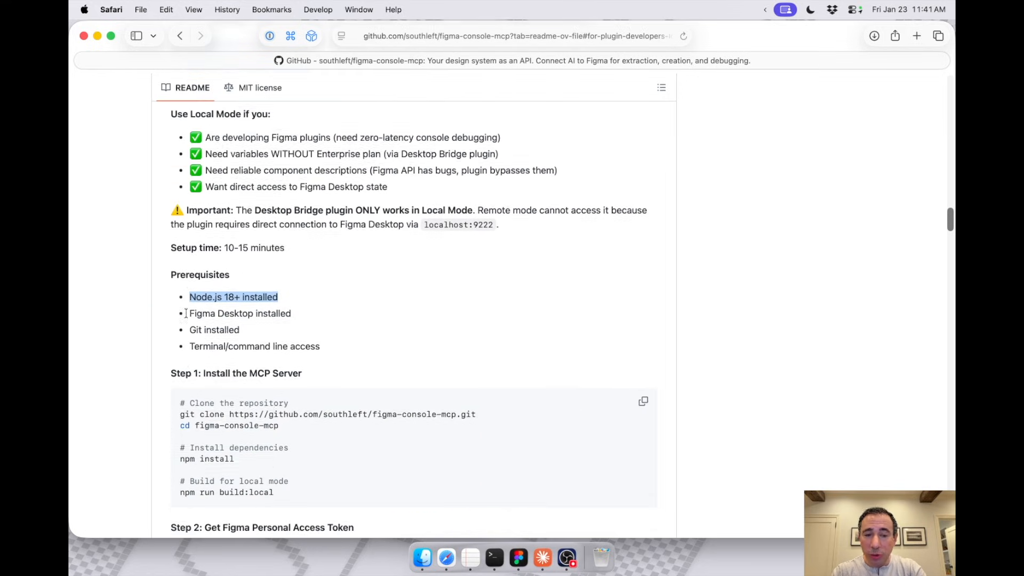
pyautogui.scroll(-2, 186, 314)
pyautogui.moveTo(294, 265); pyautogui.dragTo(194, 282)
pyautogui.scroll(-2, 193, 282)
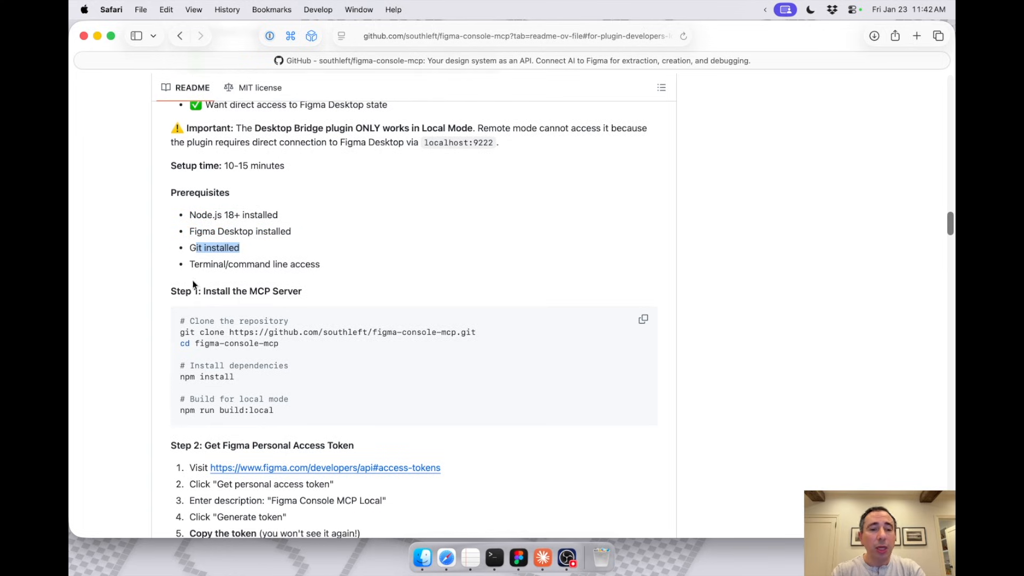
pyautogui.moveTo(323, 258); pyautogui.dragTo(188, 265)
pyautogui.scroll(-1, 187, 258)
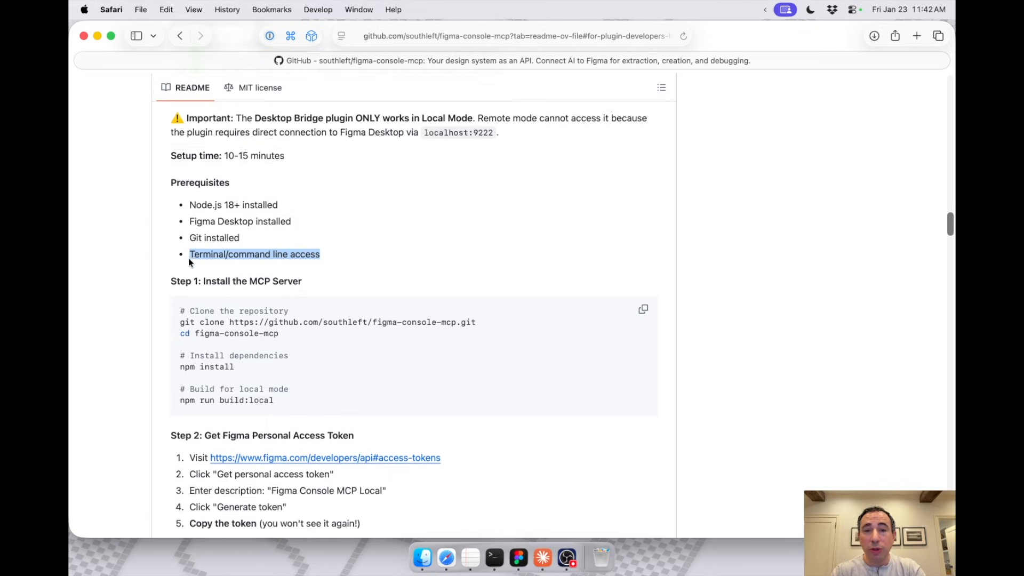
pyautogui.scroll(-3, 188, 262)
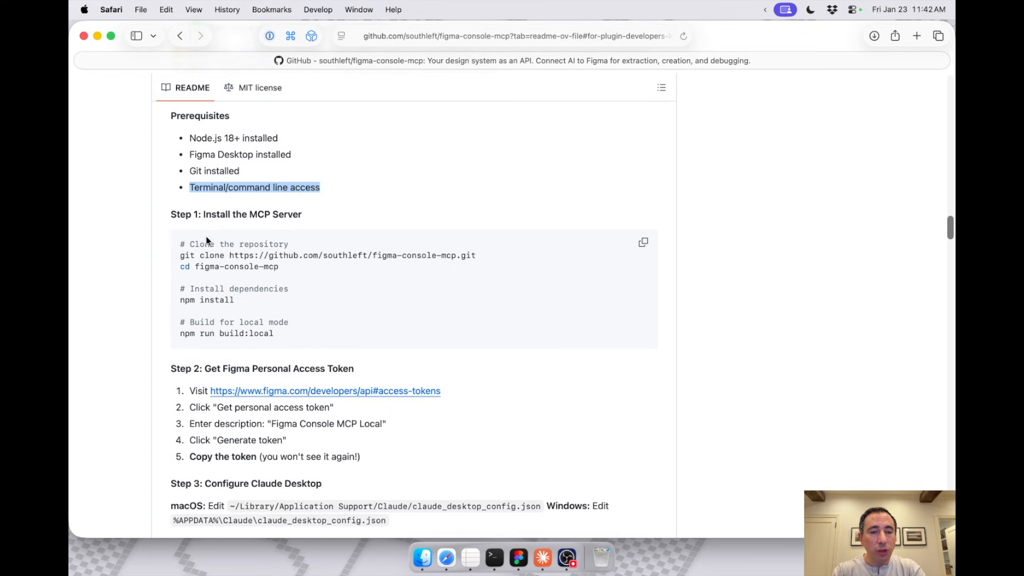
pyautogui.moveTo(172, 212); pyautogui.dragTo(270, 337)
pyautogui.click(270, 337)
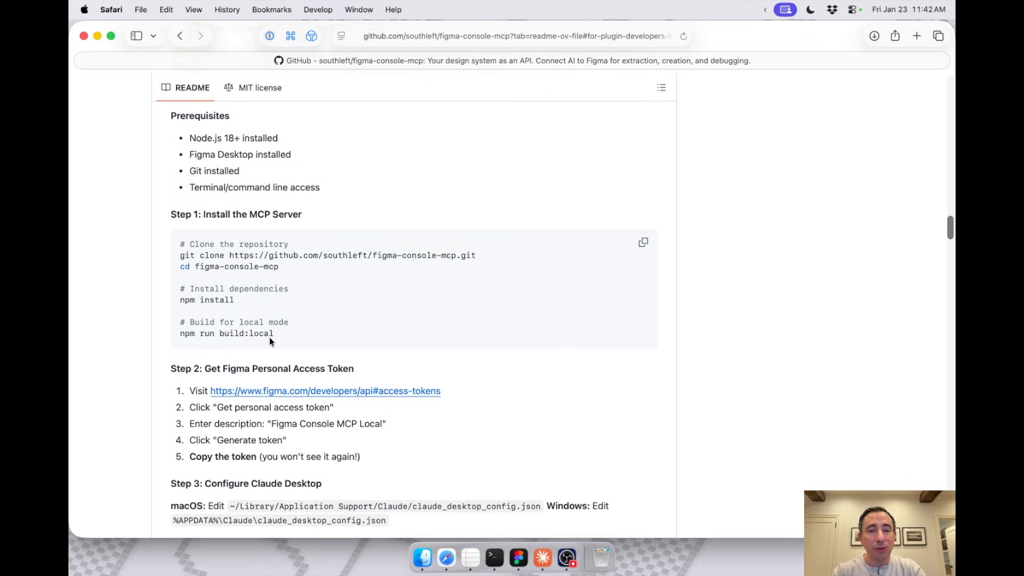
# Step: Copy the git clone command for figma-console-mcp, check the working directory in Terminal with pwd, and clone the repository there
pyautogui.moveTo(478, 256); pyautogui.dragTo(180, 255)
pyautogui.press('super+c')
pyautogui.click(495, 558)
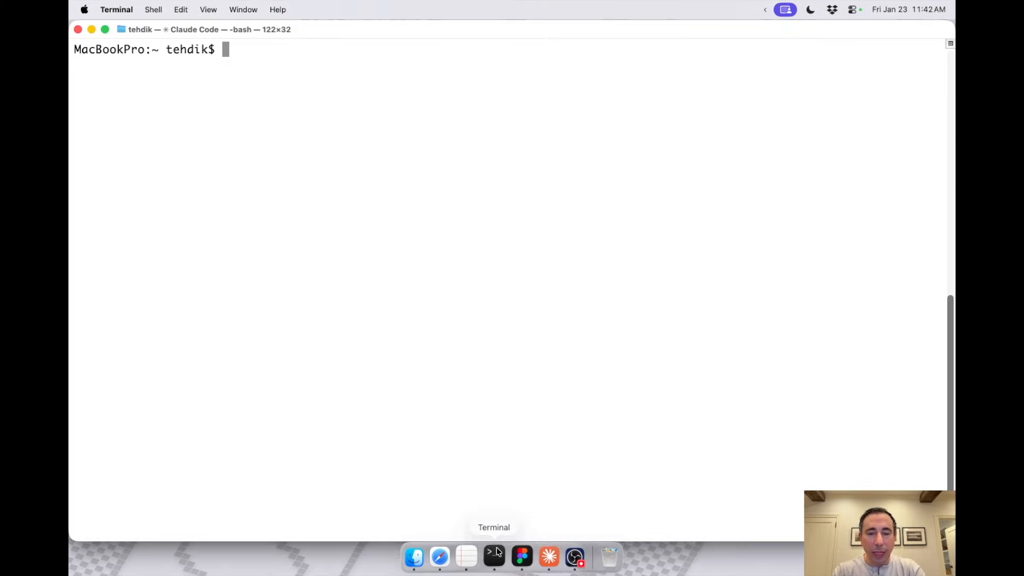
pyautogui.write('pwd')
pyautogui.press('Return')
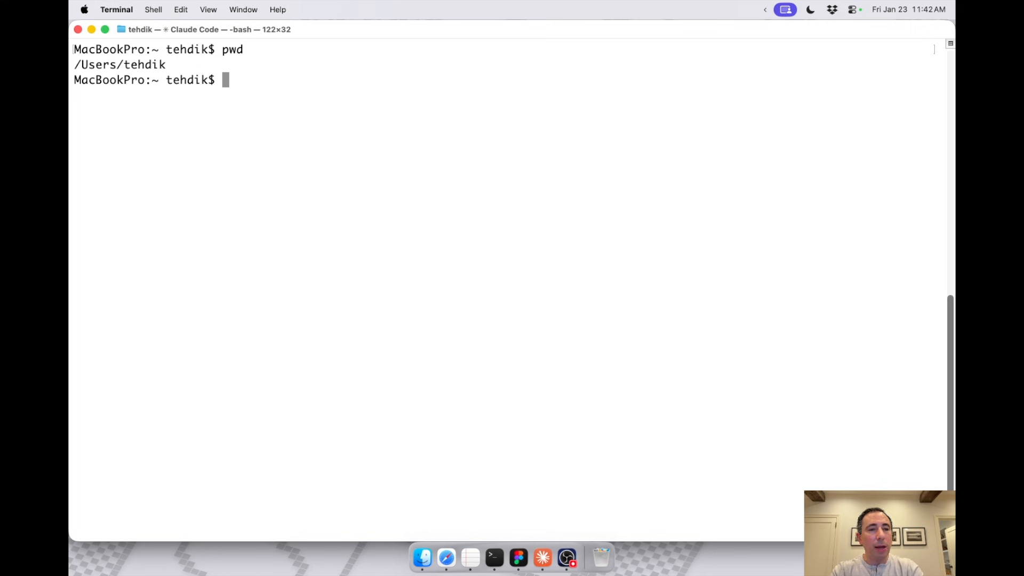
pyautogui.press('super+v')
pyautogui.press('Return')
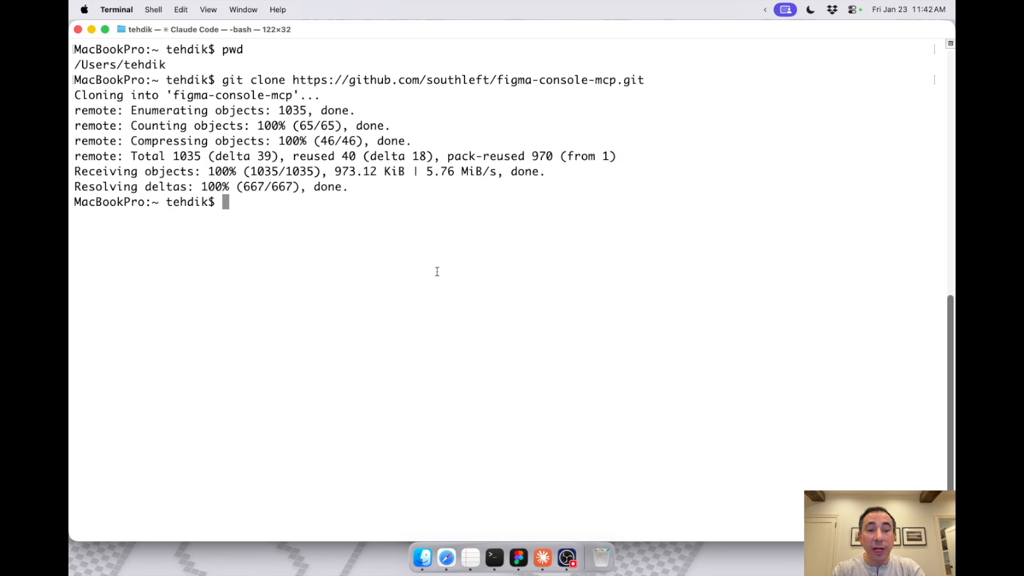
# Step: Copy the cd figma-console-mcp command from the README in Safari and run it in Terminal
pyautogui.press('super+Tab')
pyautogui.moveTo(235, 300); pyautogui.dragTo(179, 301)
pyautogui.moveTo(280, 266); pyautogui.dragTo(179, 267)
pyautogui.press('super+c')
pyautogui.press('super+Tab')
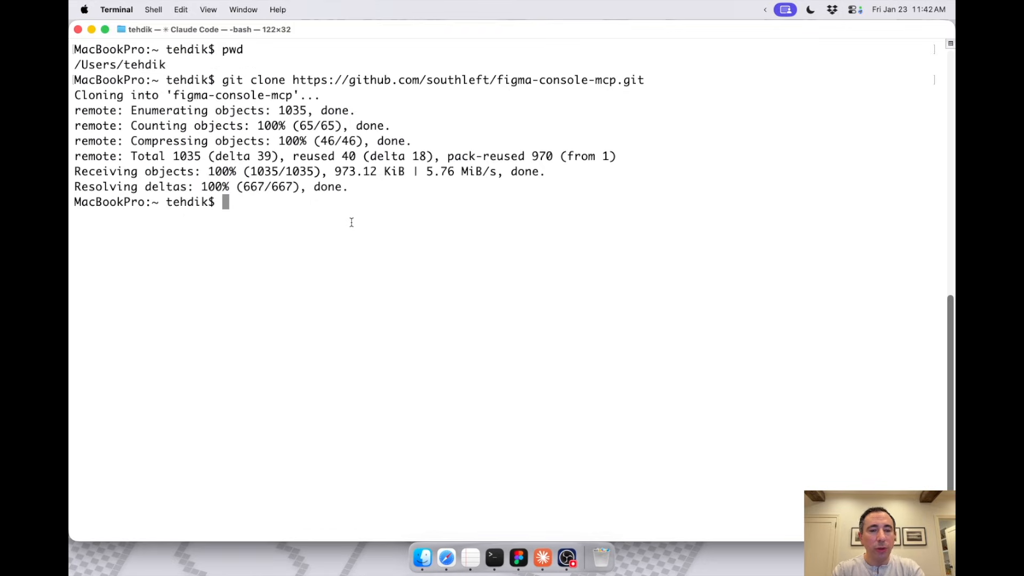
pyautogui.press('super+v')
pyautogui.press('Return')
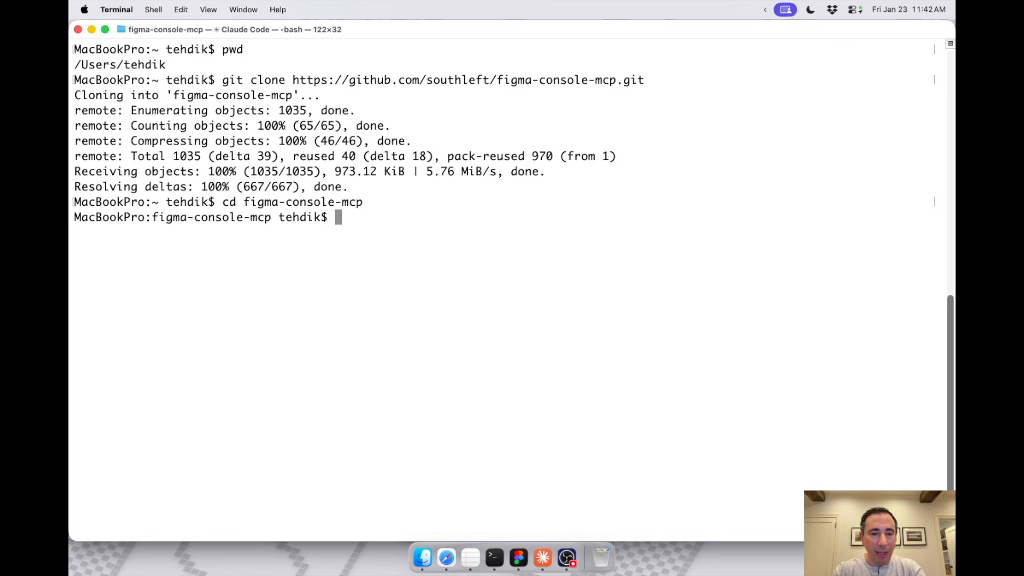
# Step: Copy the npm install command from the README's Step 1 and run it in Terminal inside the figma-console-mcp folder
pyautogui.press('super+Tab')
pyautogui.moveTo(234, 300); pyautogui.dragTo(181, 302)
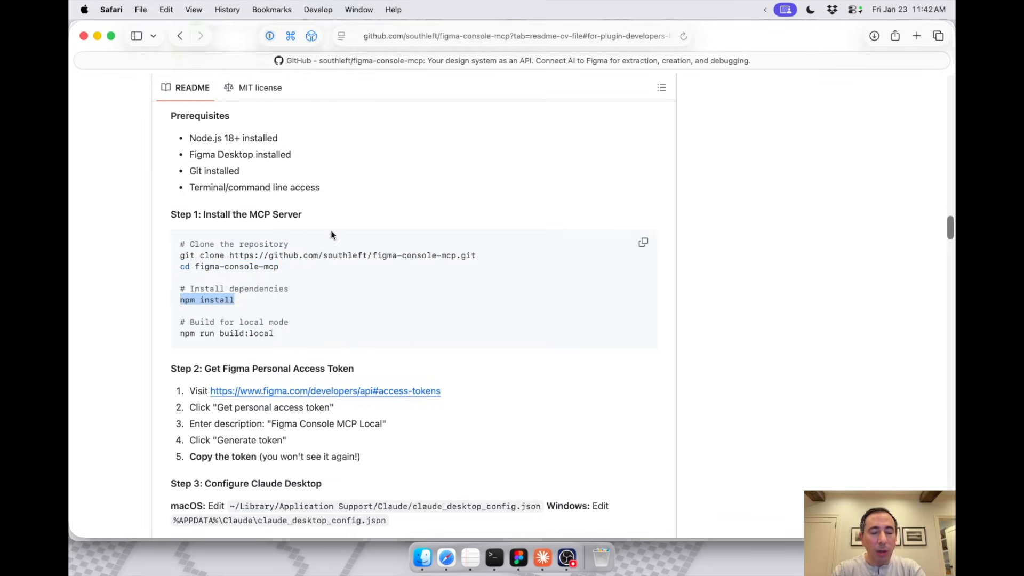
pyautogui.press('super+c')
pyautogui.press('super+Tab')
pyautogui.press('super+v')
pyautogui.press('Return')
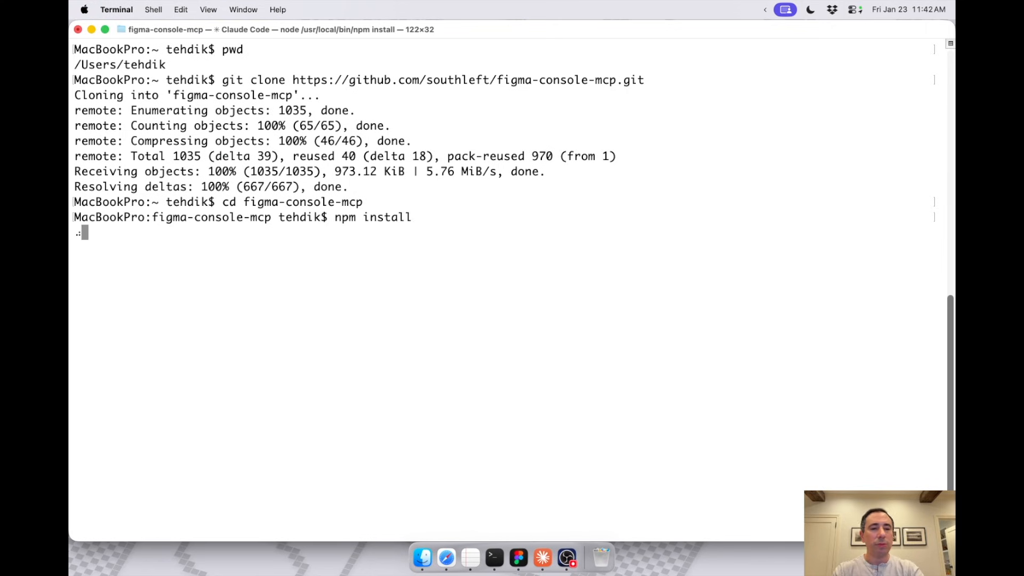
# Step: Copy npm run build:local from the README and run it in Terminal once the dependency installation has finished
pyautogui.press('super+Tab')
pyautogui.moveTo(277, 333); pyautogui.dragTo(177, 336)
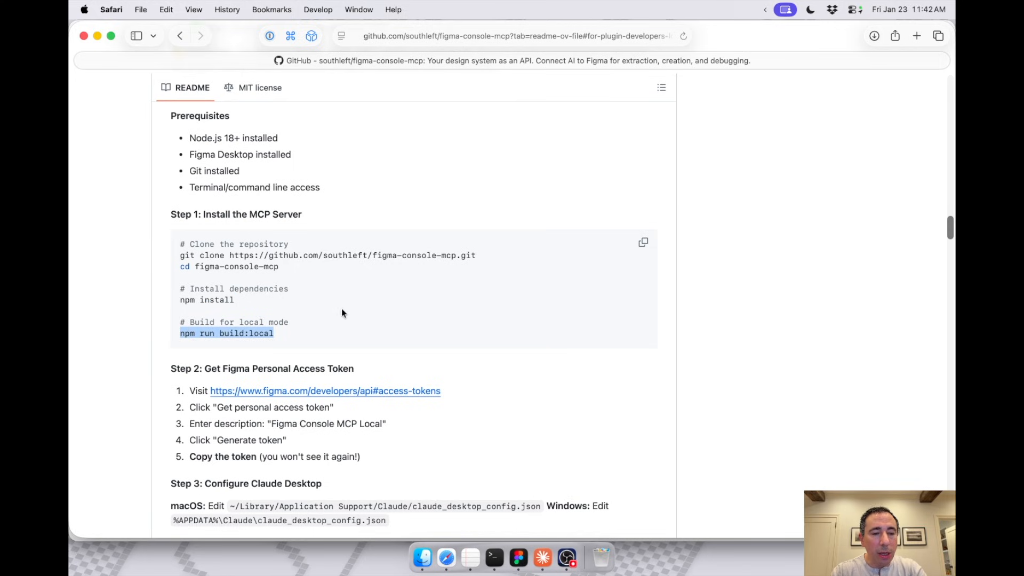
pyautogui.press('super+Tab')
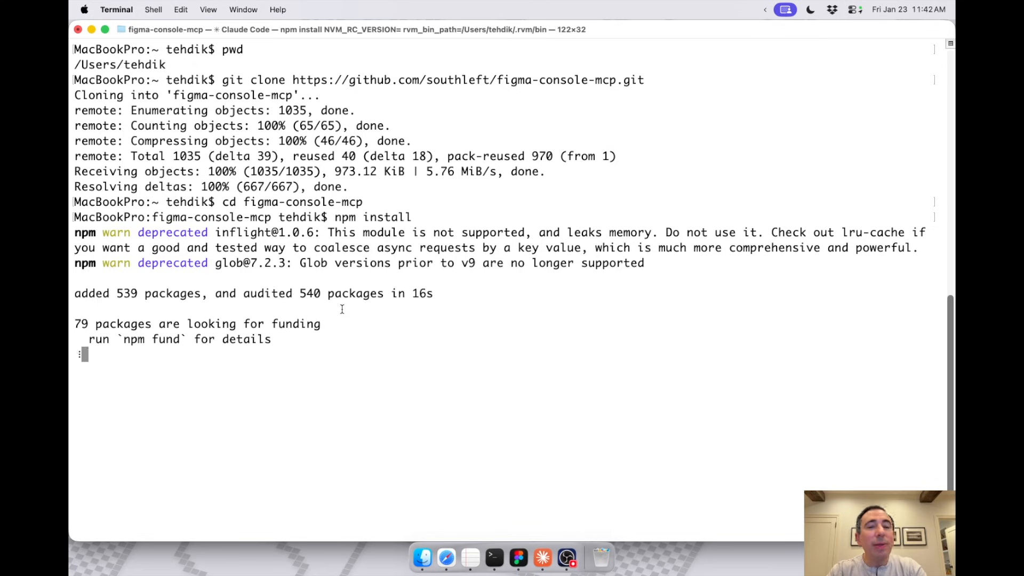
pyautogui.press('super+v')
pyautogui.press('Return')
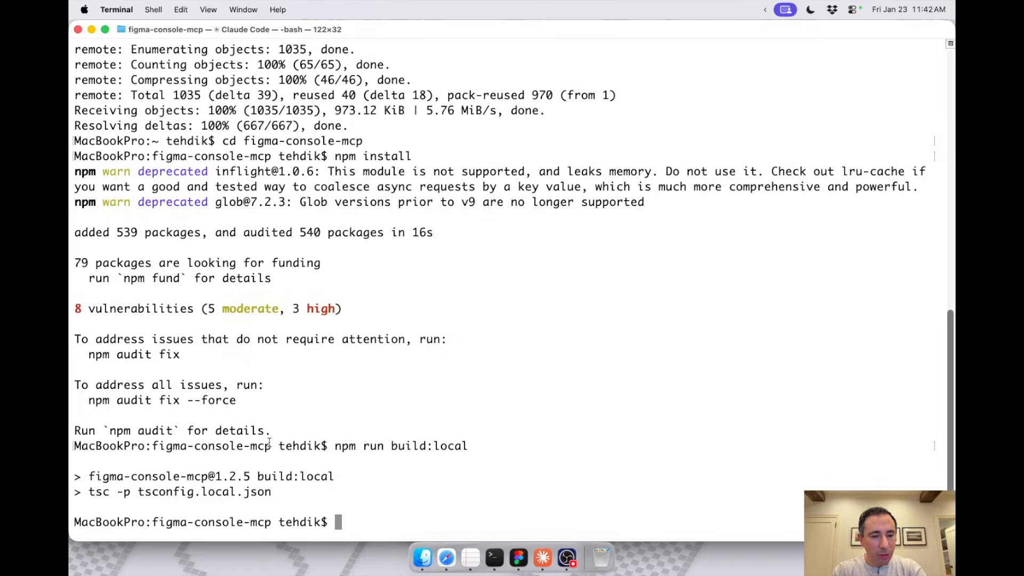
# Step: Review the README's Step 2 on the Figma access token and the macOS config file path in Step 3
pyautogui.press('super+Tab')
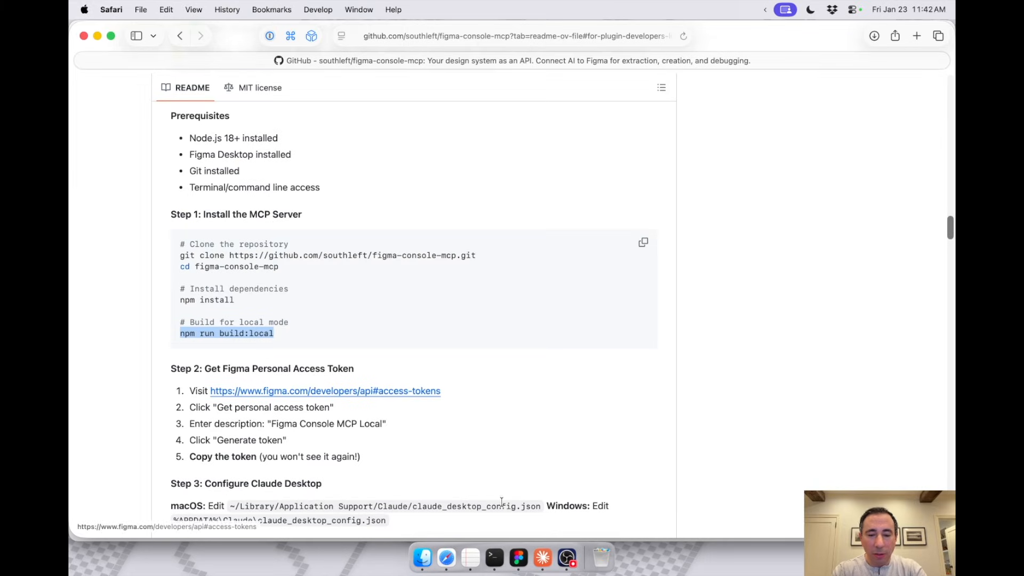
pyautogui.scroll(-5, 436, 492)
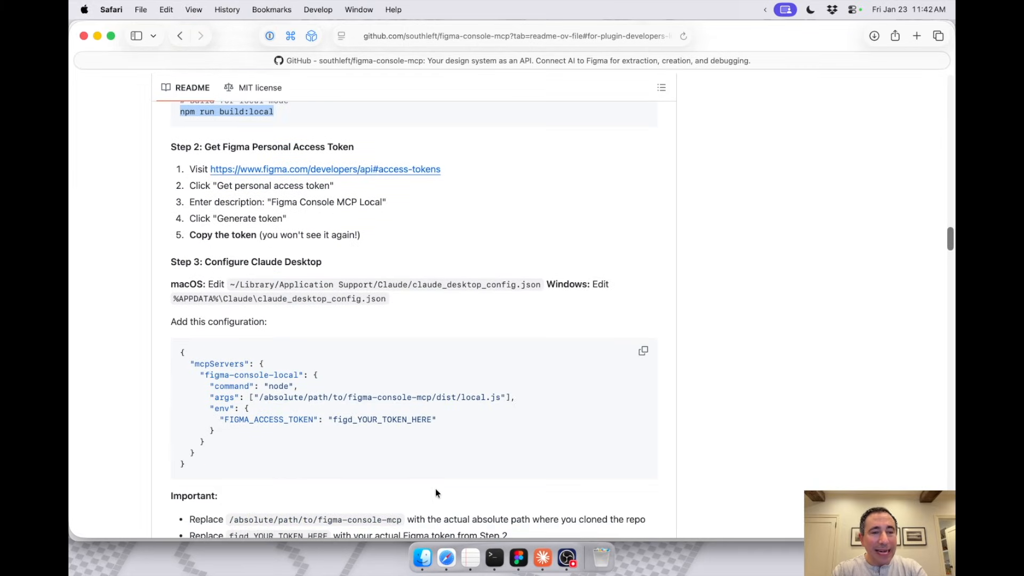
pyautogui.moveTo(180, 147); pyautogui.dragTo(353, 147)
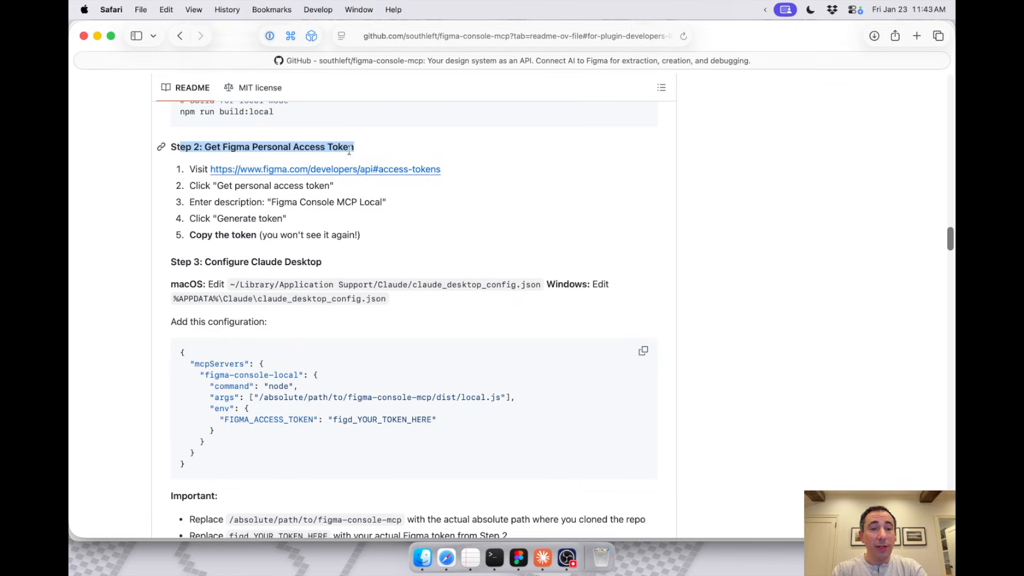
pyautogui.scroll(-3, 322, 225)
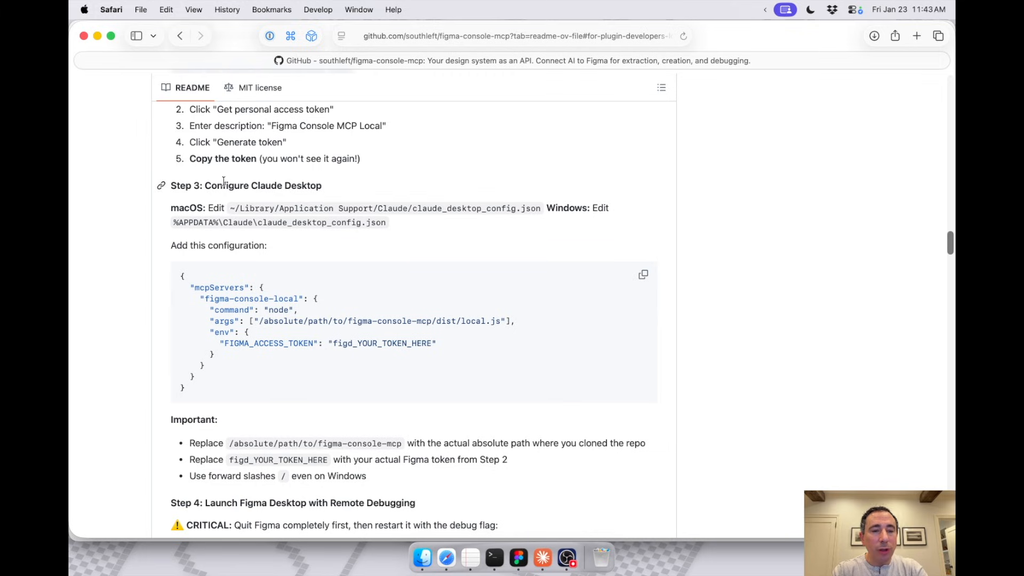
pyautogui.moveTo(229, 209); pyautogui.dragTo(538, 210)
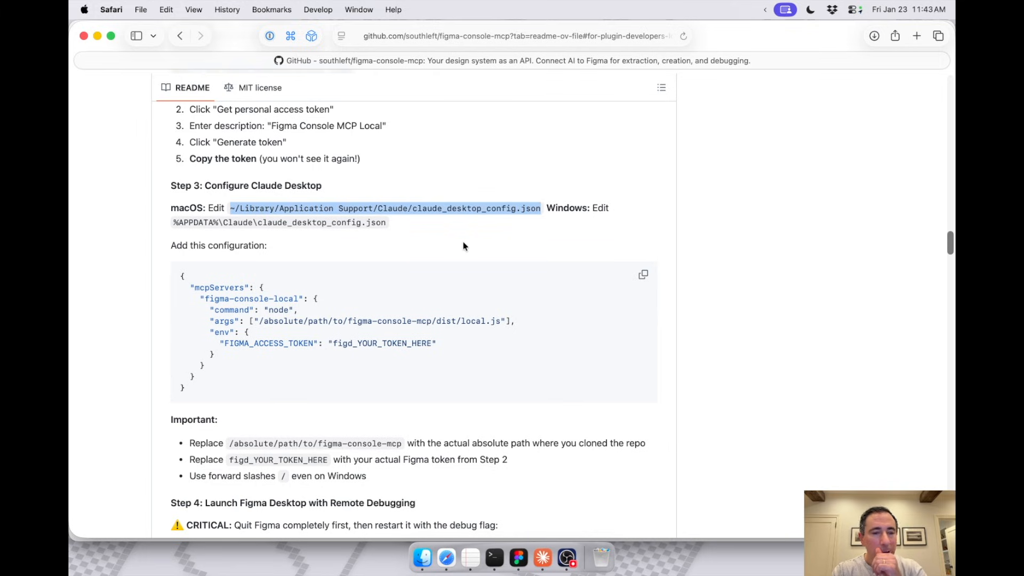
# Step: Clear the Terminal output and open a new Terminal window with enlarged text
pyautogui.click(497, 554)
pyautogui.write('clear')
pyautogui.press('Return')
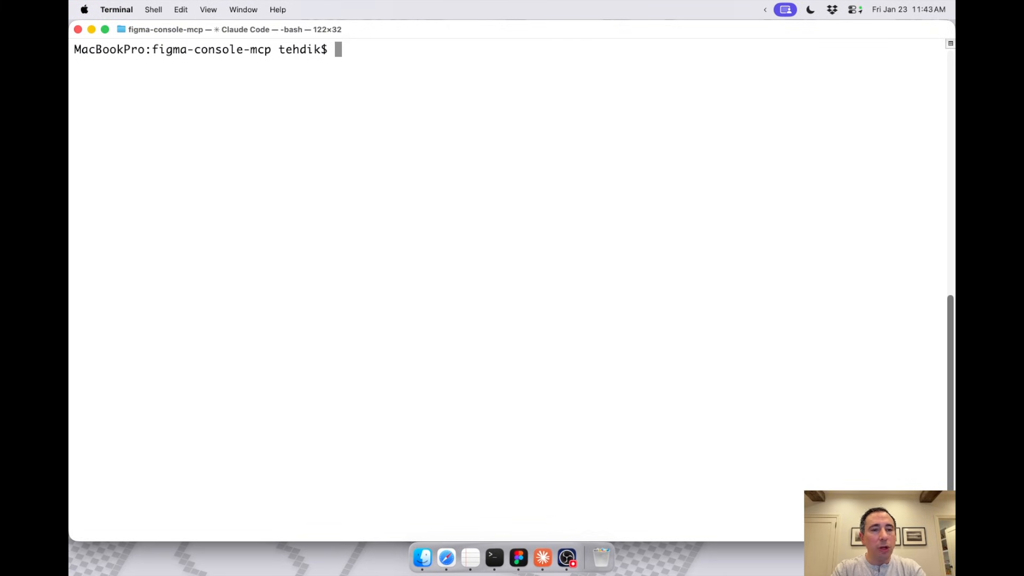
pyautogui.press('super+n')
pyautogui.press('super+equal')
pyautogui.press('super+equal')
pyautogui.press('super+equal')
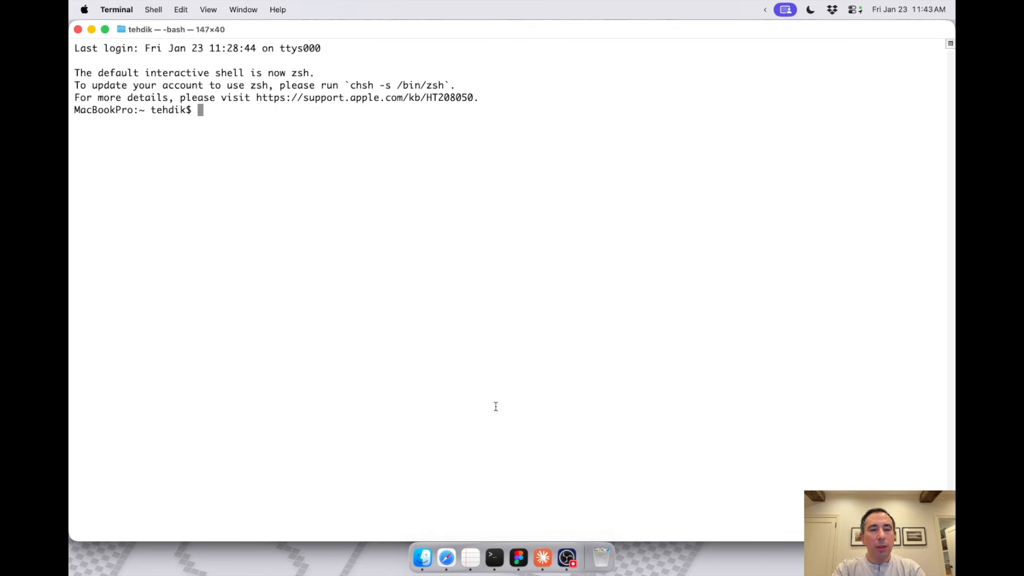
# Step: List the home folder's contents with ls and change into the Library directory
pyautogui.write('ls')
pyautogui.press('Return')
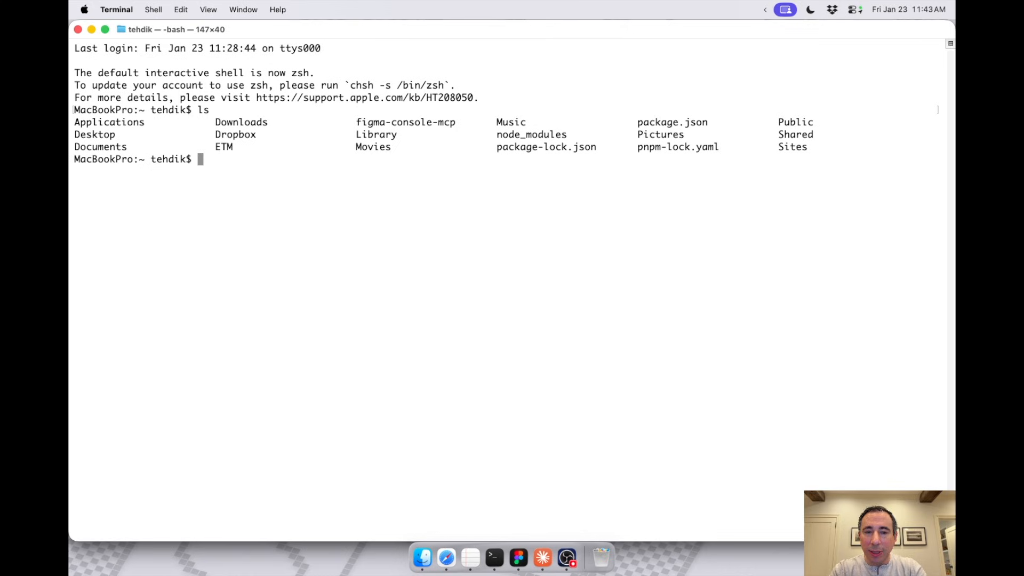
pyautogui.write('cd Library')
pyautogui.press('Return')
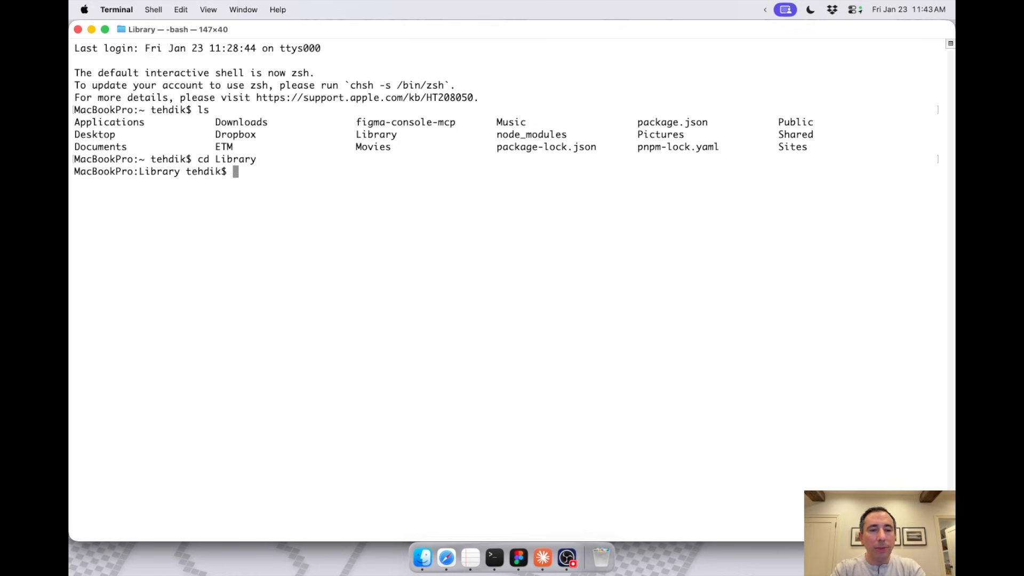
pyautogui.press('super+Tab')
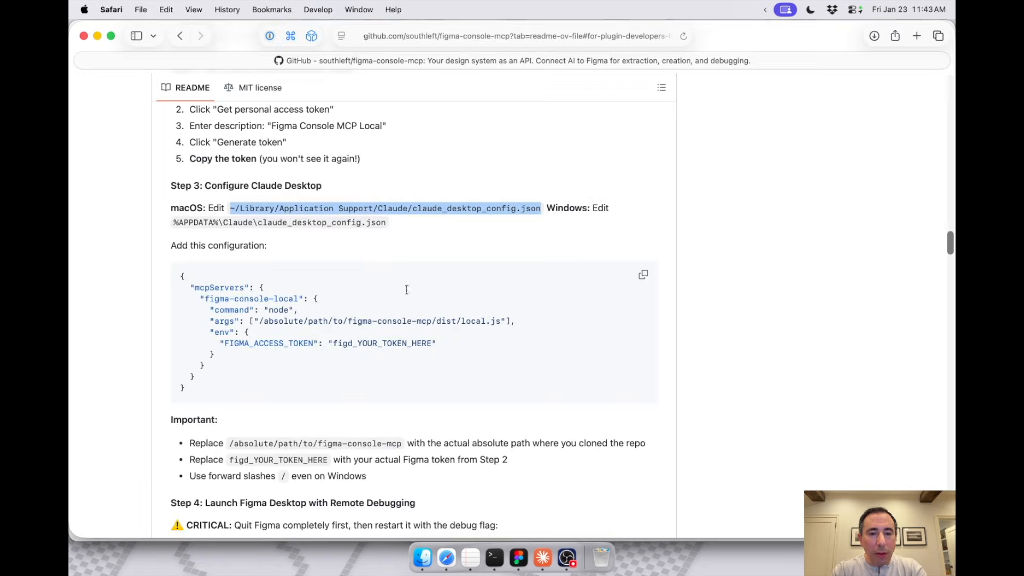
pyautogui.click(284, 205)
pyautogui.press('super+Tab')
pyautogui.write('cd Applicat')
pyautogui.press('Tab')
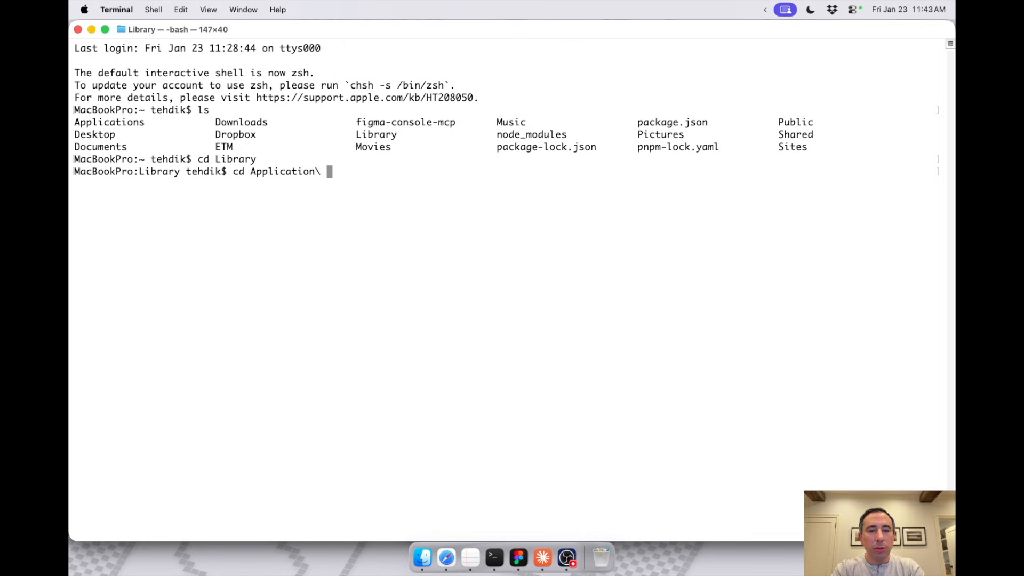
pyautogui.press('BackSpace')
pyautogui.press('BackSpace')
pyautogui.press('BackSpace')
pyautogui.press('BackSpace')
pyautogui.press('BackSpace')
pyautogui.press('BackSpace')
pyautogui.press('BackSpace')
pyautogui.press('BackSpace')
pyautogui.press('BackSpace')
pyautogui.press('BackSpace')
pyautogui.press('BackSpace')
pyautogui.press('BackSpace')
pyautogui.press('BackSpace')
pyautogui.press('BackSpace')
pyautogui.press('BackSpace')
pyautogui.press('BackSpace')
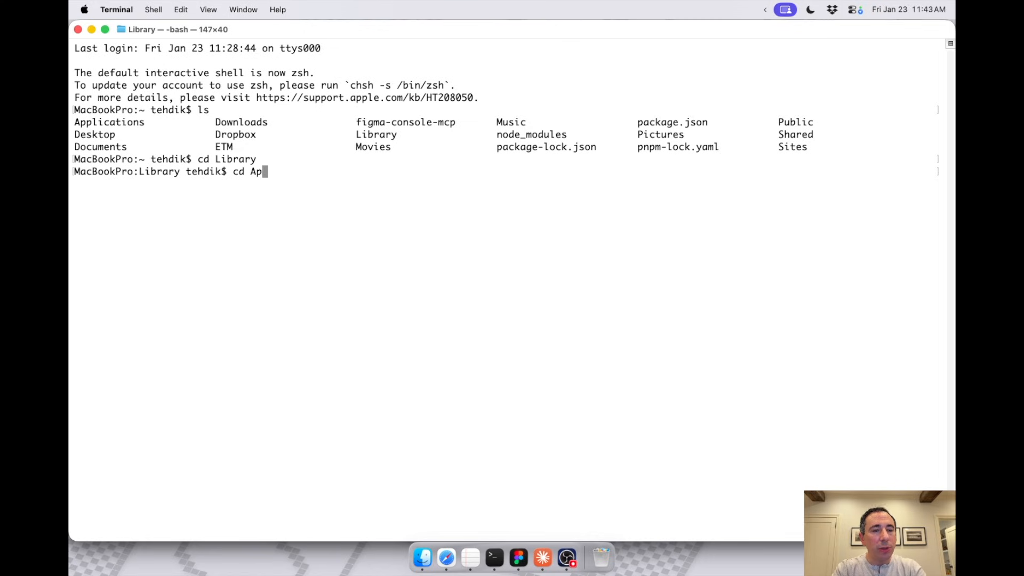
# Step: Open the Library folder in Finder with open . and go into its Application Support folder
pyautogui.write('open .')
pyautogui.press('Return')
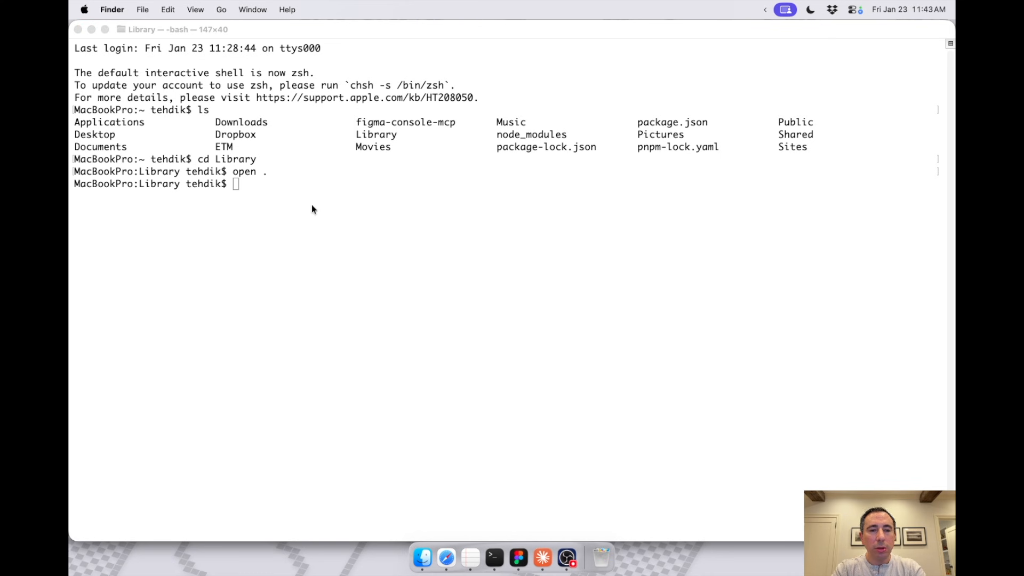
pyautogui.write('appli')
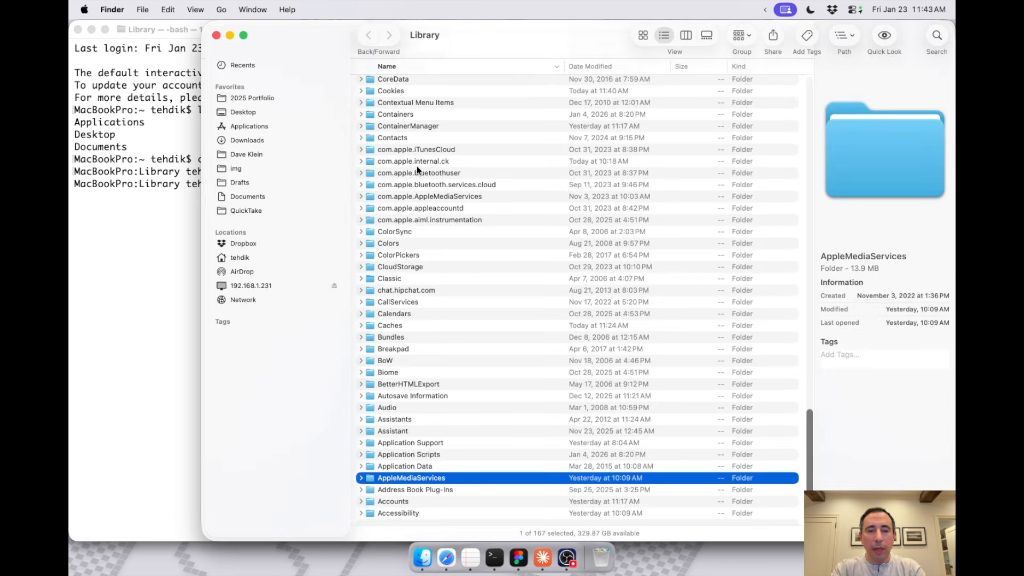
pyautogui.click(398, 442)
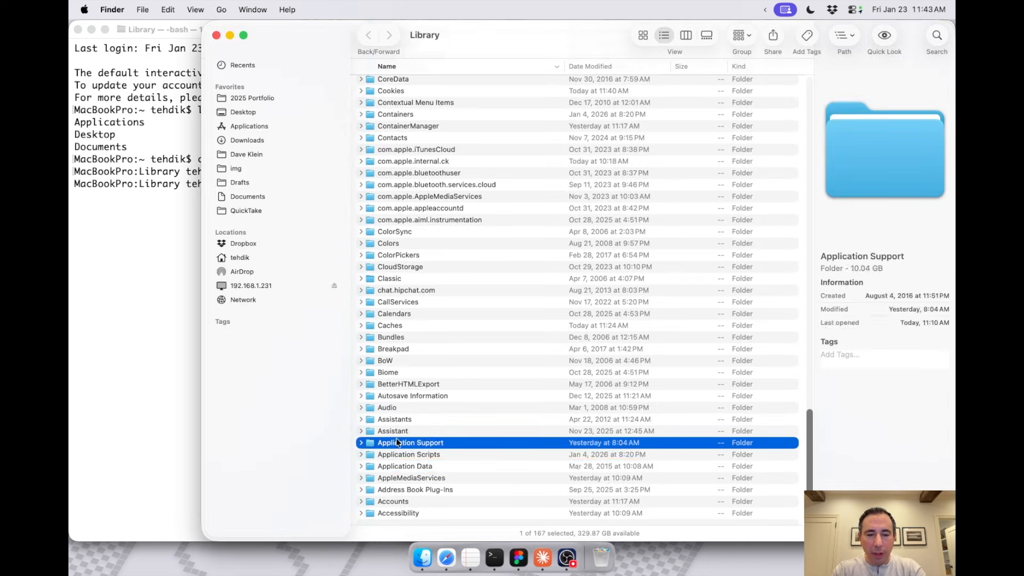
pyautogui.doubleClick(398, 442)
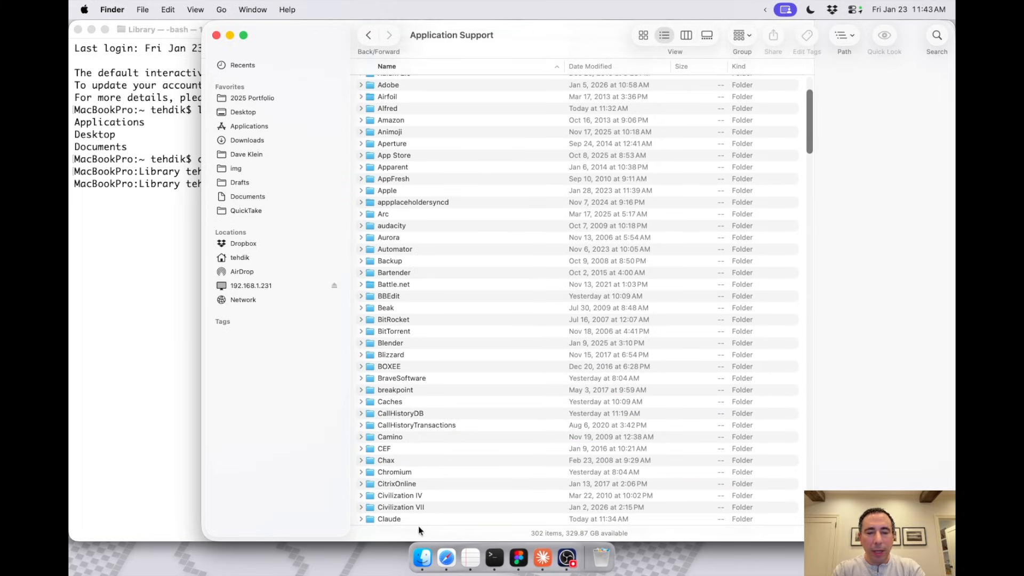
# Step: Check the next folder of the config path in the README and open the Claude folder in Finder
pyautogui.click(446, 557)
pyautogui.doubleClick(395, 208)
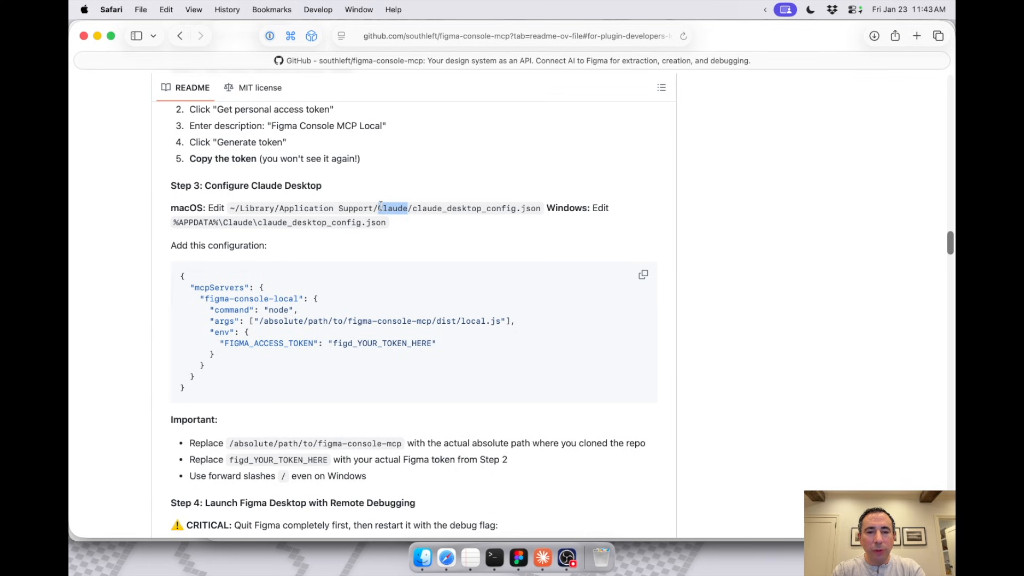
pyautogui.press('super+Tab')
pyautogui.write('claude')
pyautogui.press('super+o')
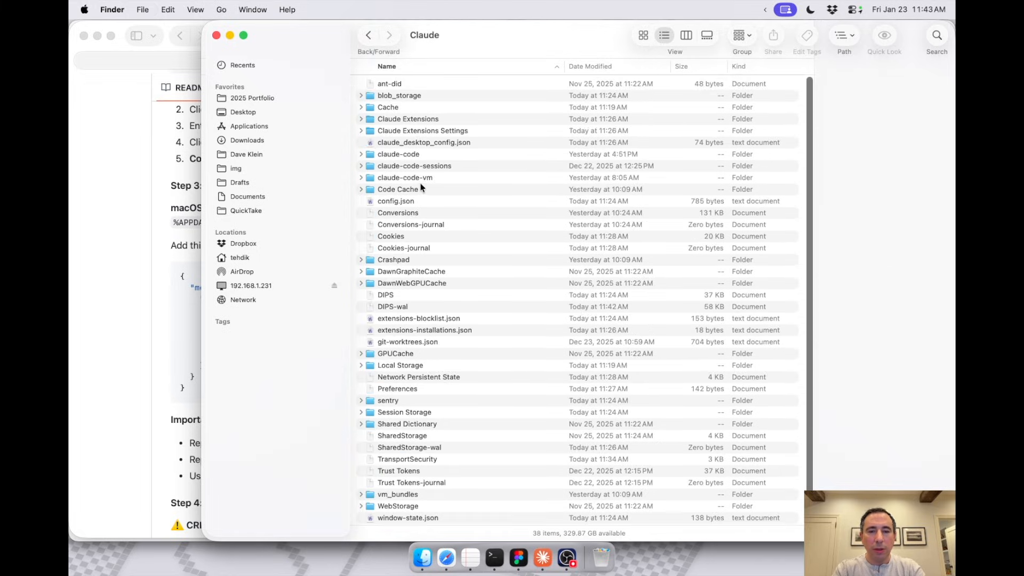
# Step: Check the config file name in the README and open claude_desktop_config.json from the Claude folder in TextEdit
pyautogui.press('super+Tab')
pyautogui.moveTo(415, 210); pyautogui.dragTo(539, 208)
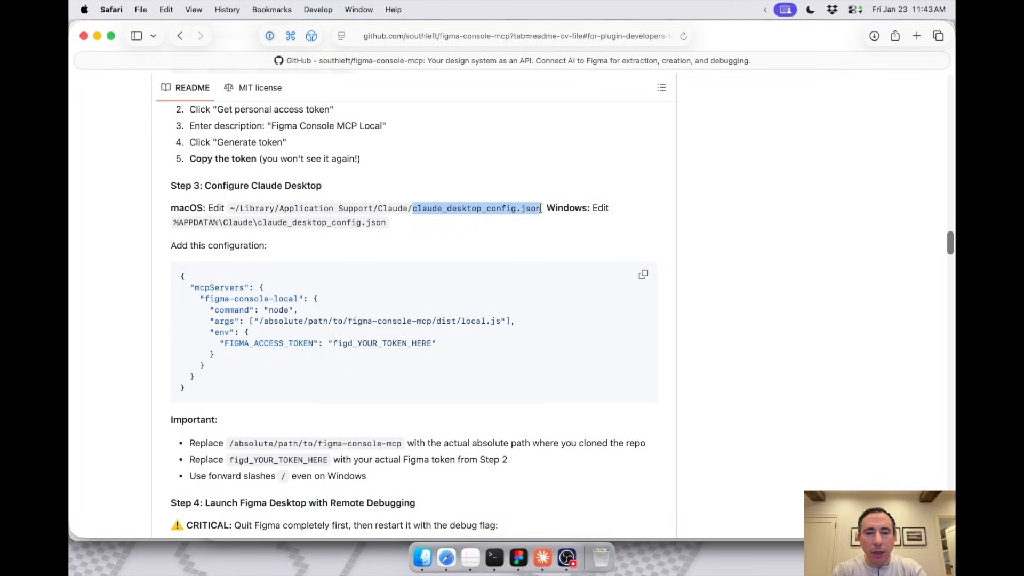
pyautogui.press('super+Tab')
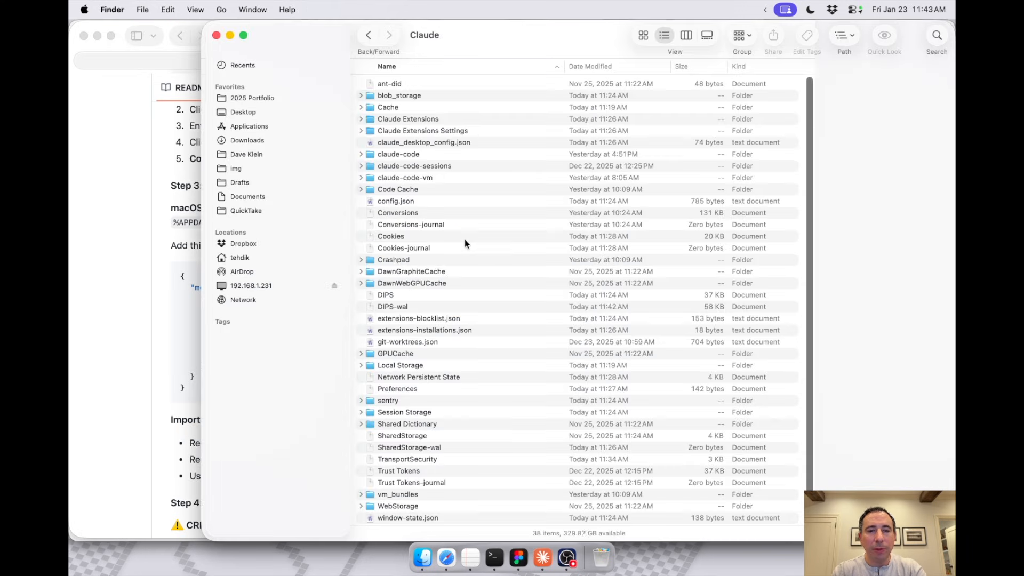
pyautogui.click(437, 141)
pyautogui.rightClick(409, 146)
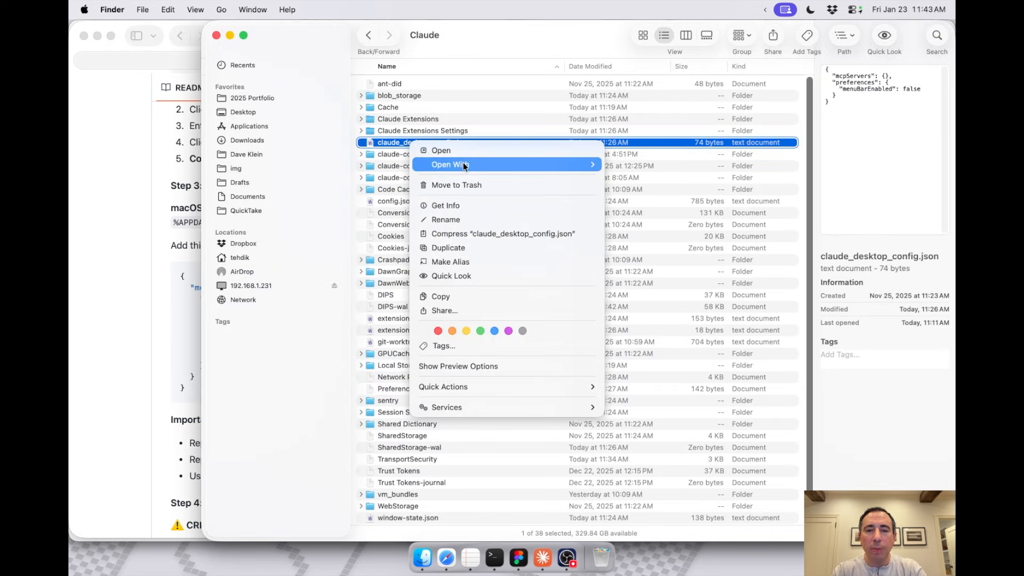
pyautogui.moveTo(470, 165)
pyautogui.click(629, 242)
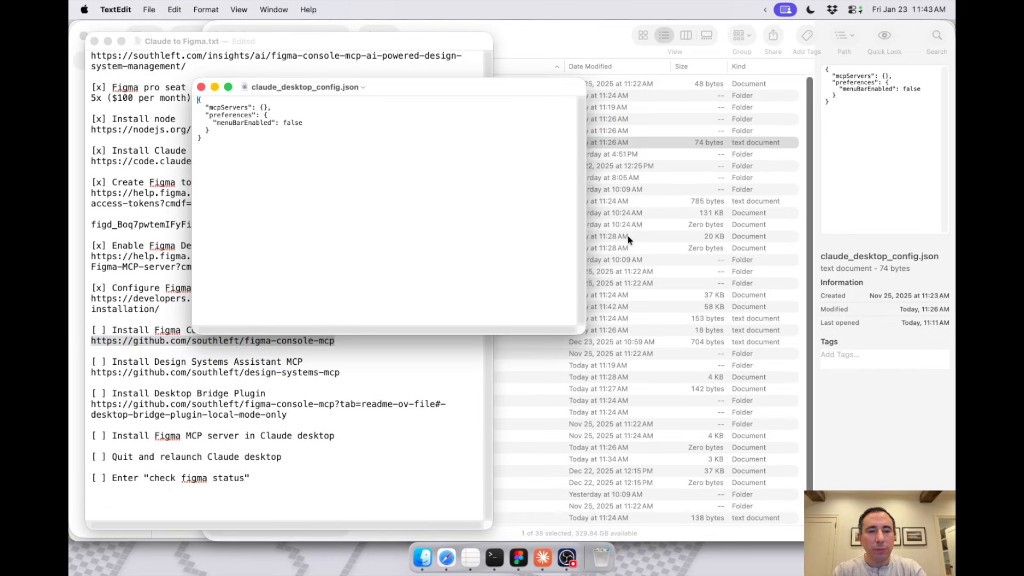
# Step: Enlarge the text and the window of claude_desktop_config.json for easier reading
pyautogui.press('super+a')
pyautogui.press('super+plus')
pyautogui.press('super+plus')
pyautogui.press('super+plus')
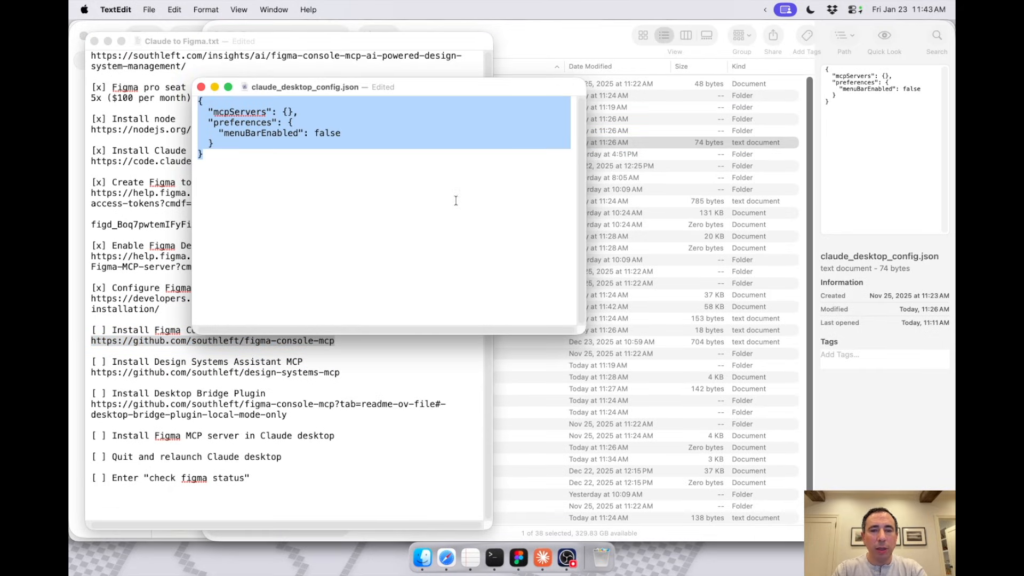
pyautogui.moveTo(577, 331); pyautogui.dragTo(714, 419)
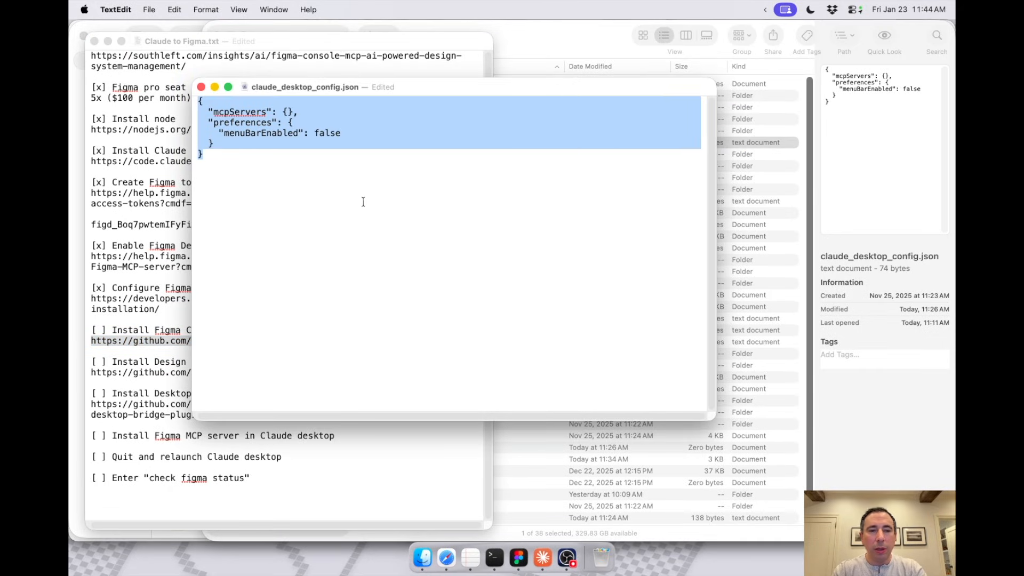
pyautogui.click(391, 212)
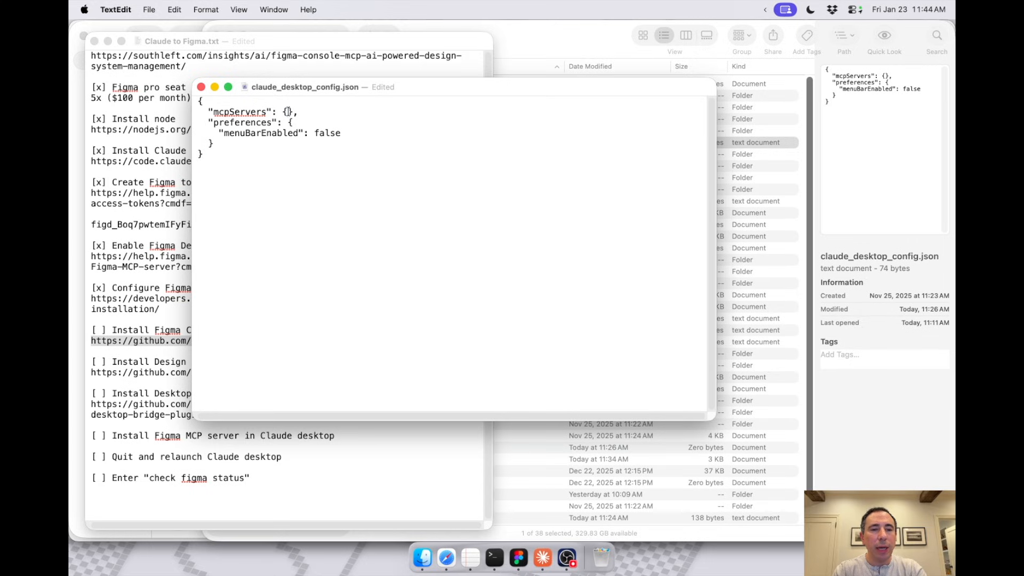
# Step: Copy the "figma-console-local" block from the README's Step 3 configuration and paste it inside the mcpServers braces of claude_desktop_config.json
pyautogui.click(447, 558)
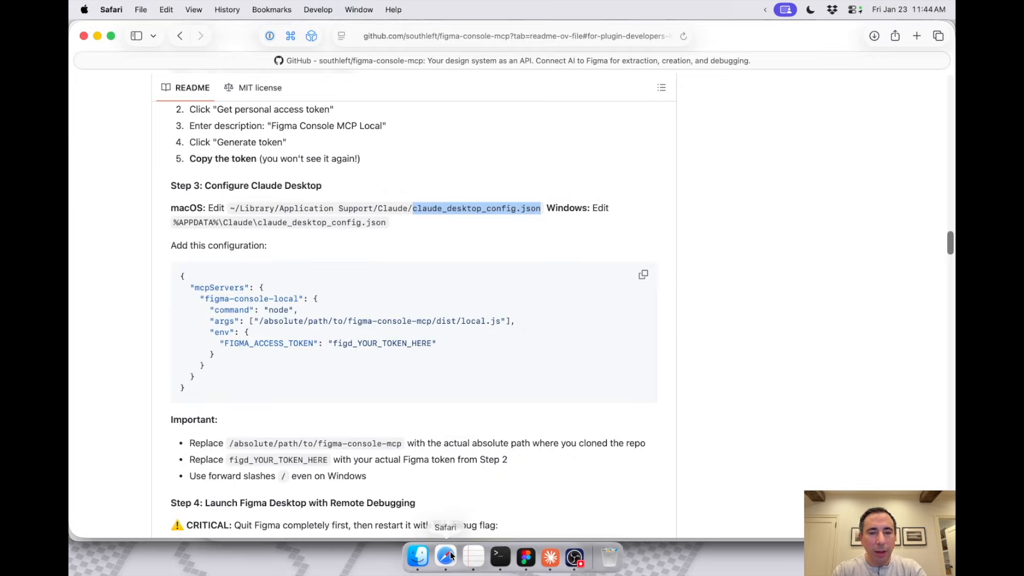
pyautogui.scroll(-1, 368, 255)
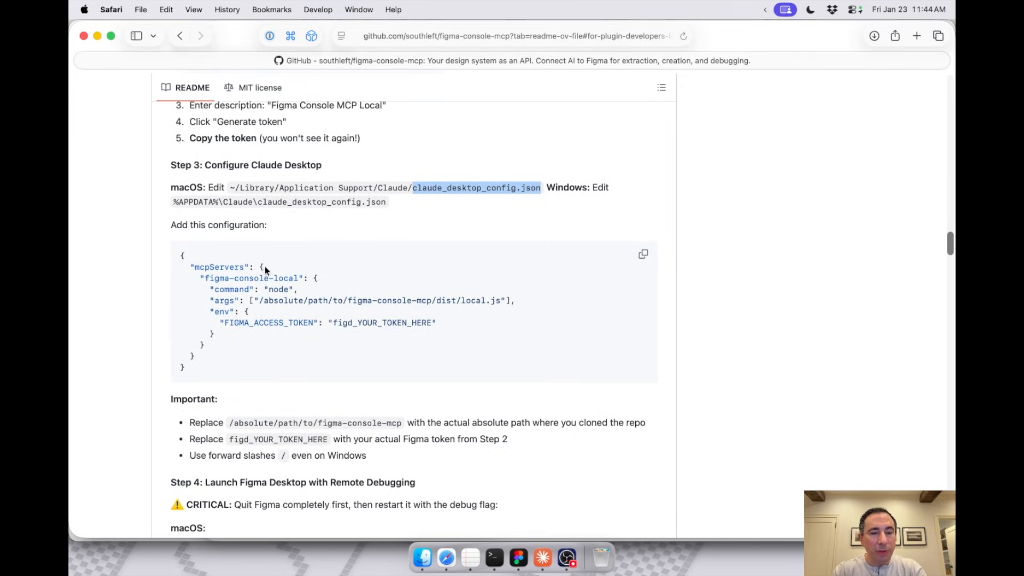
pyautogui.click(265, 266)
pyautogui.moveTo(200, 281); pyautogui.dragTo(205, 340)
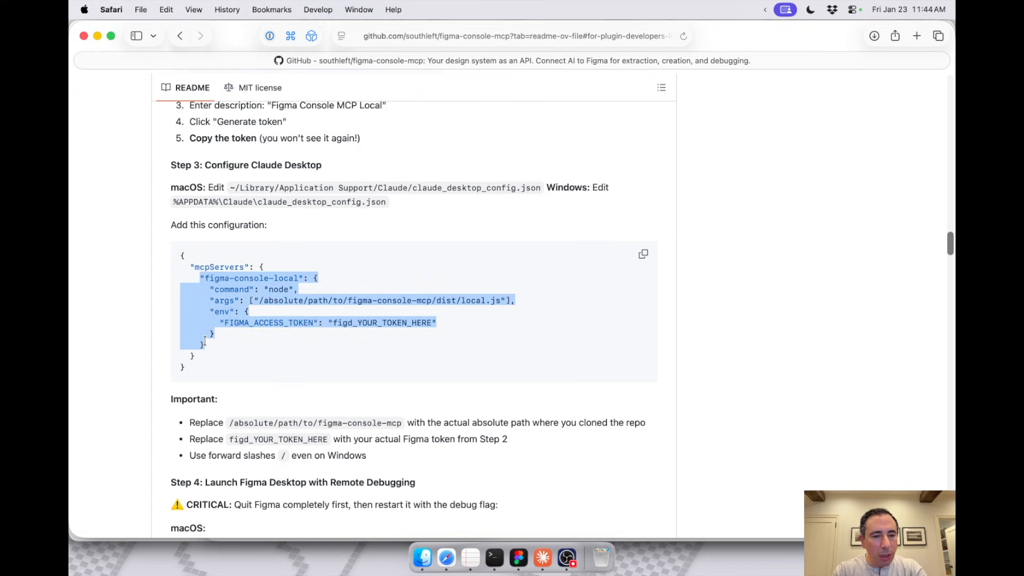
pyautogui.scroll(-1, 240, 320)
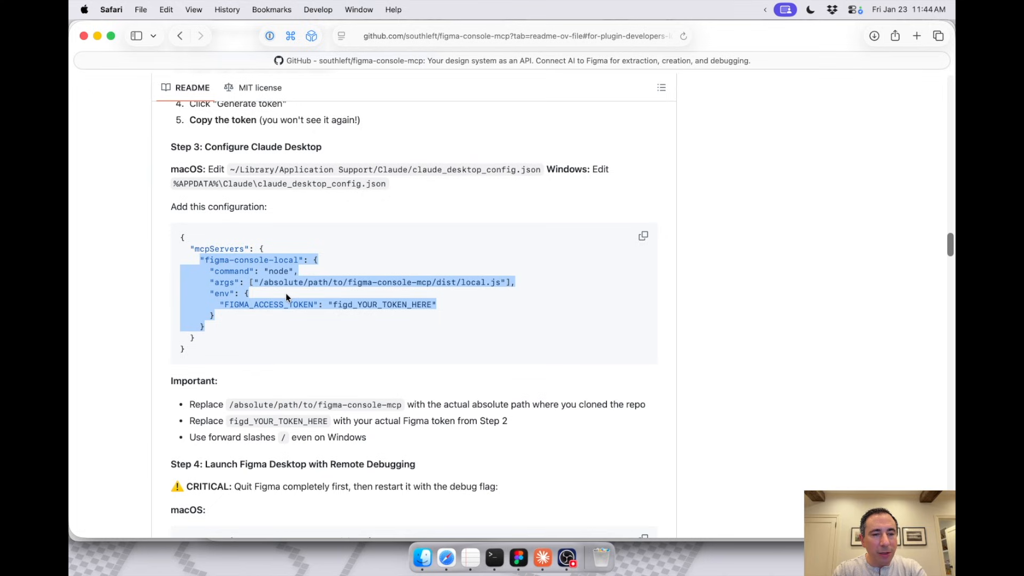
pyautogui.press('super+c')
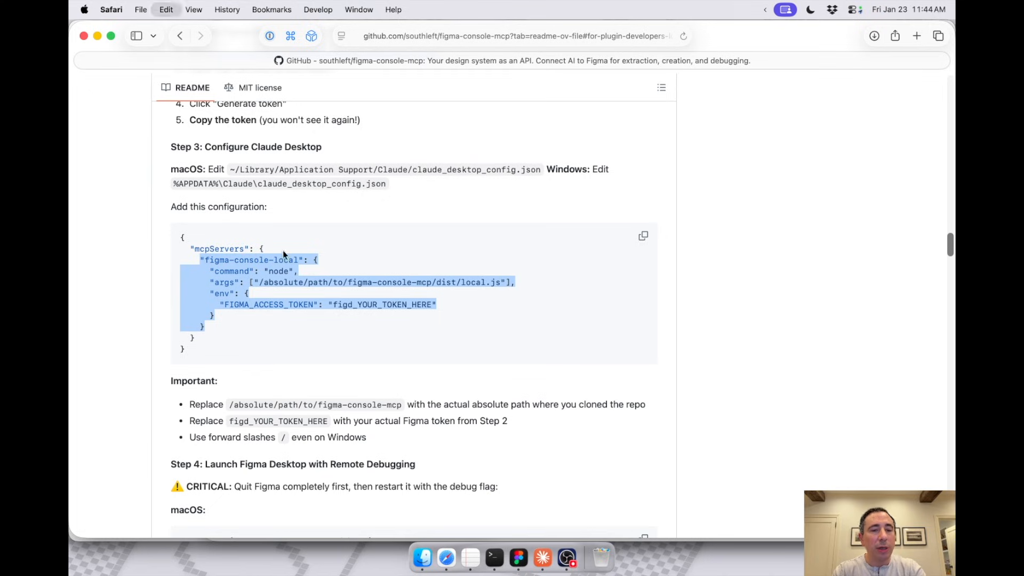
pyautogui.click(470, 557)
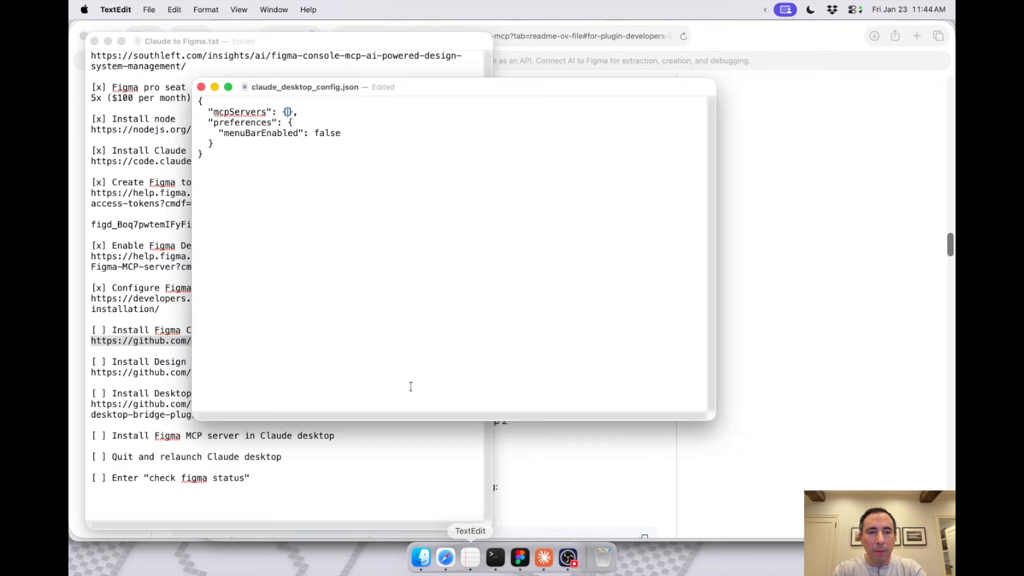
pyautogui.press('super+v')
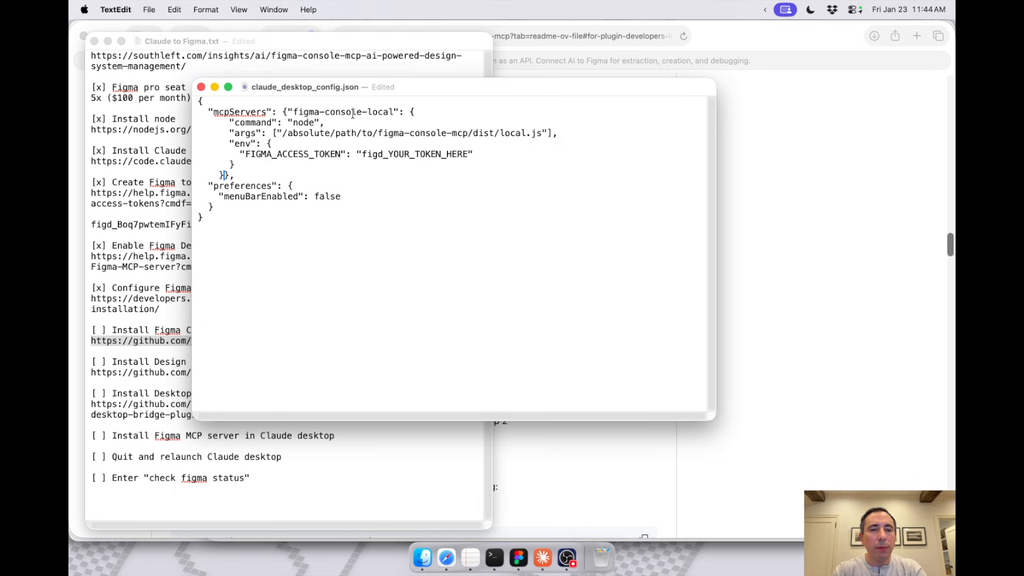
# Step: Replace the figd_YOUR_TOKEN_HERE placeholder in claude_desktop_config.json with the Figma access token copied from the Claude to Figma.txt checklist
pyautogui.moveTo(362, 154); pyautogui.dragTo(472, 154)
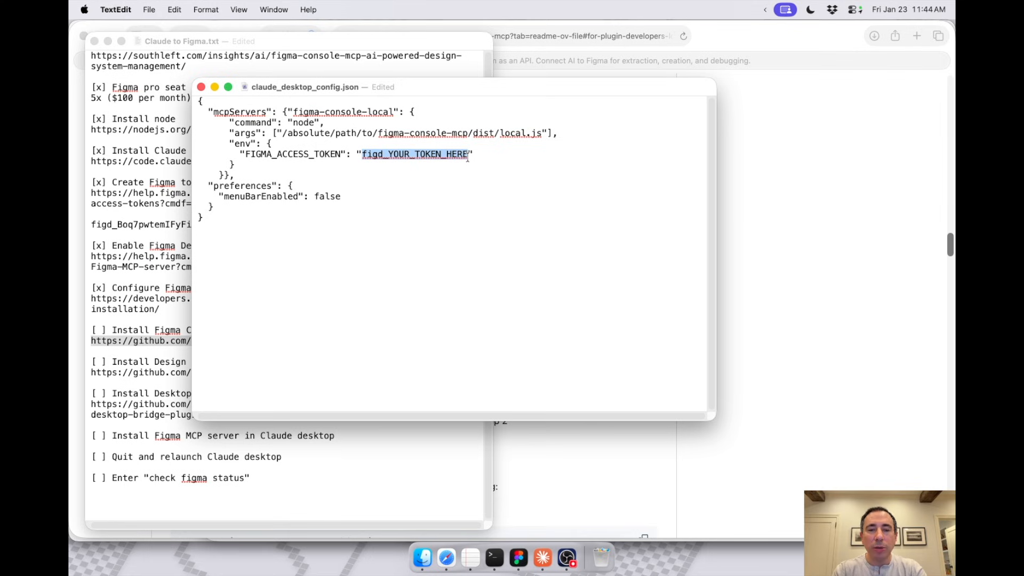
pyautogui.press('BackSpace')
pyautogui.click(270, 464)
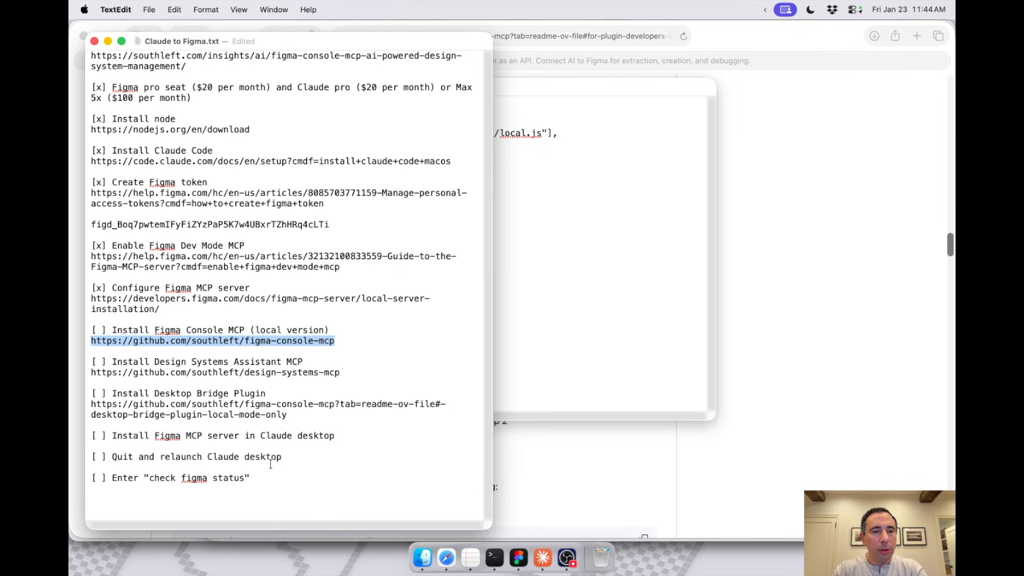
pyautogui.moveTo(90, 223); pyautogui.dragTo(332, 224)
pyautogui.press('super+c')
pyautogui.click(496, 189)
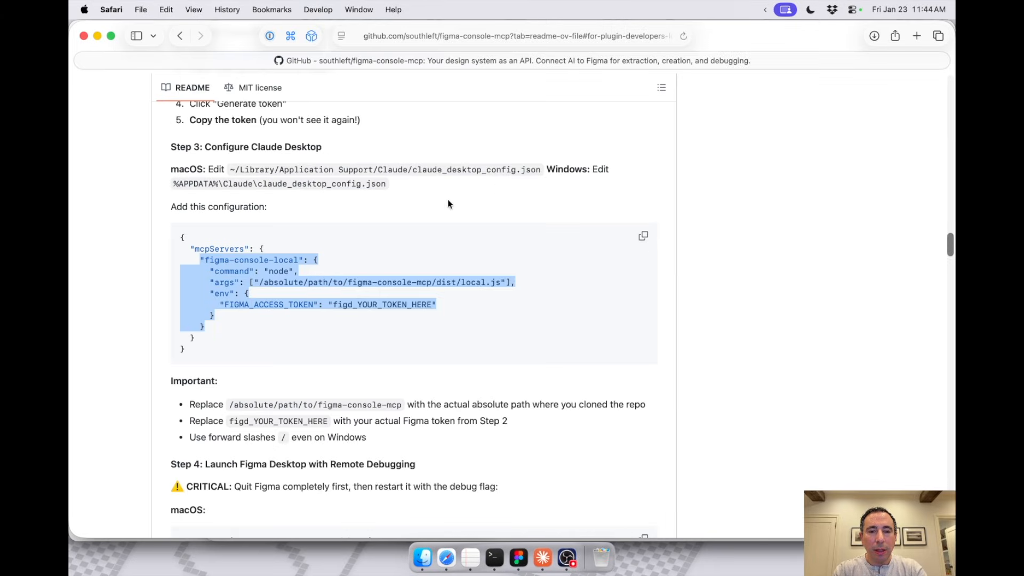
pyautogui.press('super+Tab')
pyautogui.click(528, 208)
pyautogui.press('super+v')
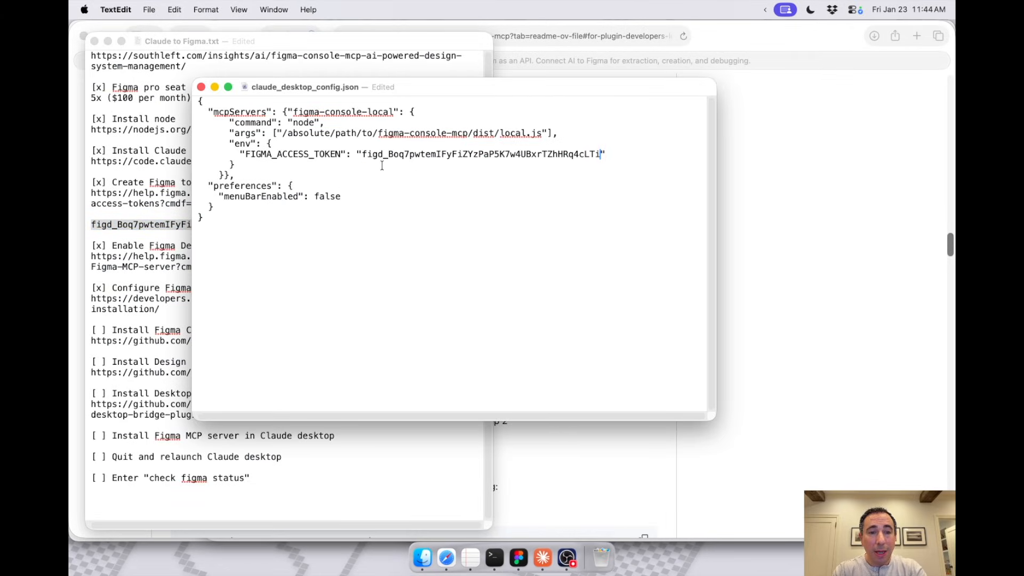
# Step: Switch to the Terminal window for figma-console-mcp behind the Library one and list the folder's contents with ls
pyautogui.moveTo(281, 133); pyautogui.dragTo(454, 126)
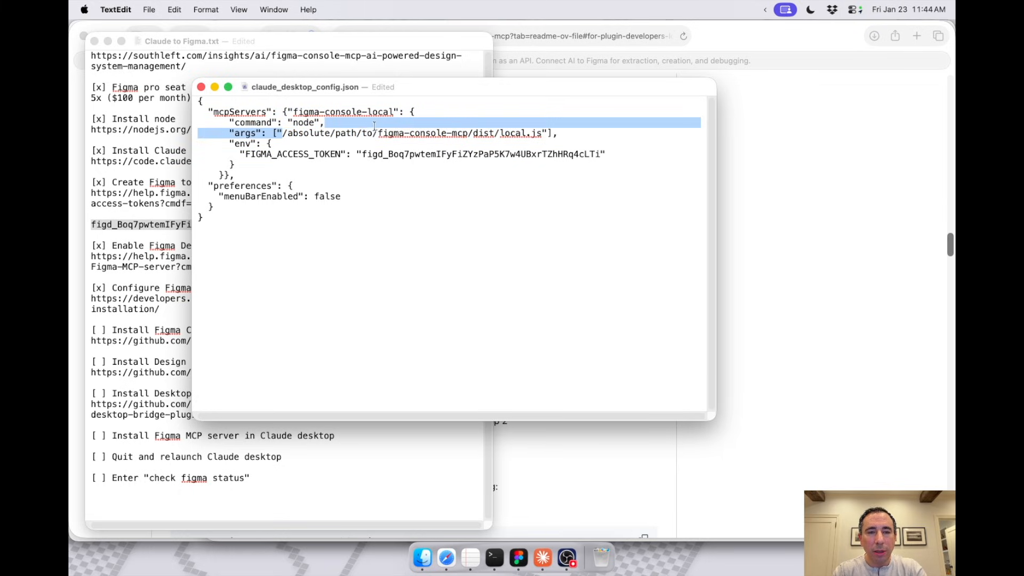
pyautogui.moveTo(374, 125); pyautogui.dragTo(372, 128)
pyautogui.click(495, 557)
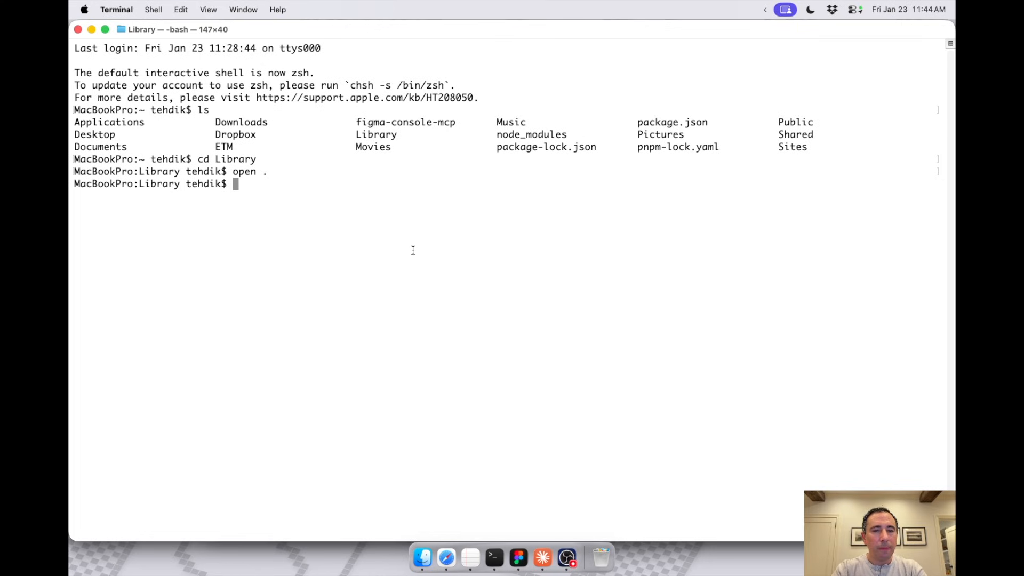
pyautogui.moveTo(255, 34); pyautogui.dragTo(270, 213)
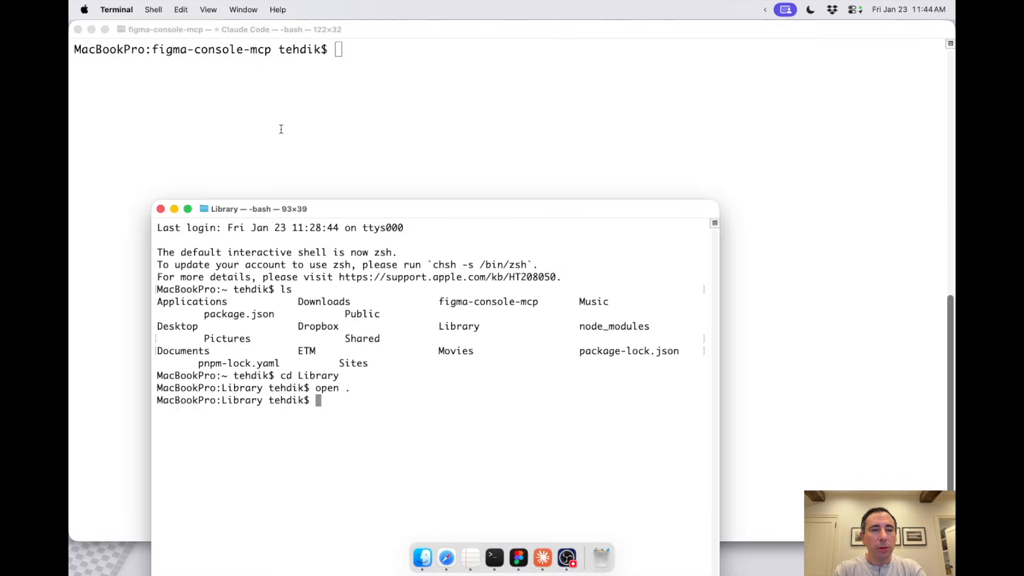
pyautogui.click(278, 145)
pyautogui.write('ls')
pyautogui.press('Return')
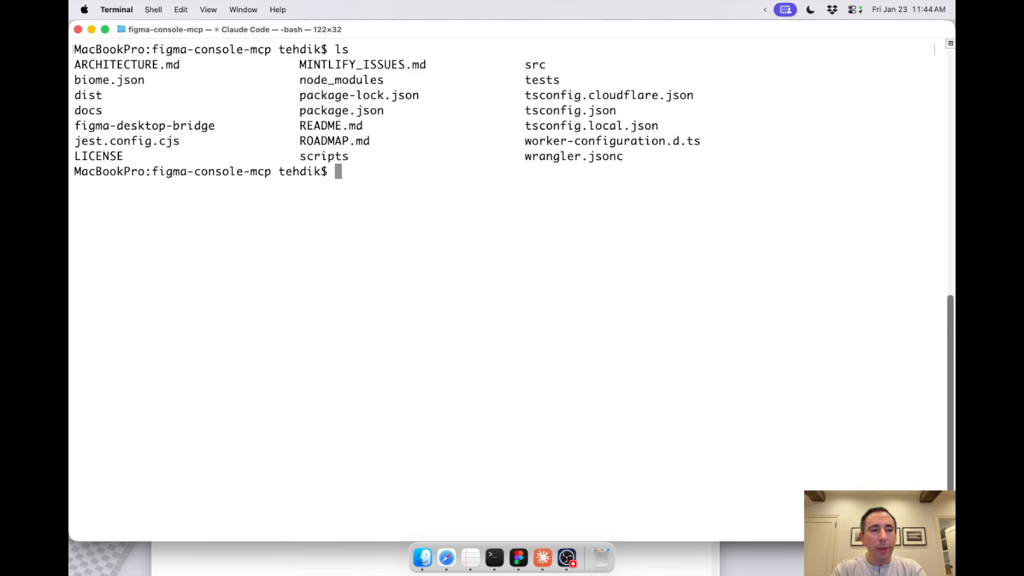
# Step: Go into the dist folder, list its files with ls and print its absolute path with pwd
pyautogui.write('cd dist')
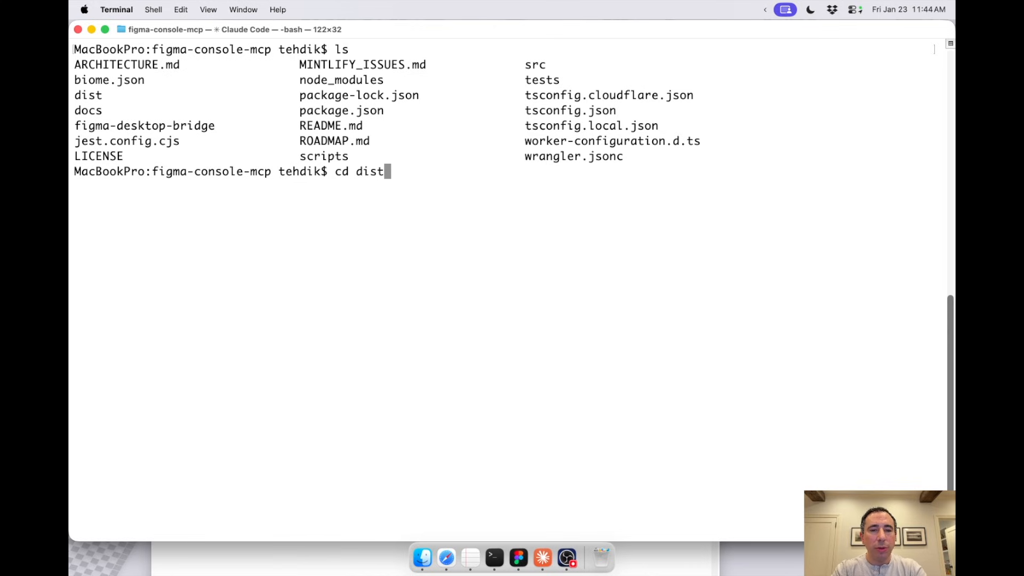
pyautogui.press('Return')
pyautogui.write('ls')
pyautogui.press('Return')
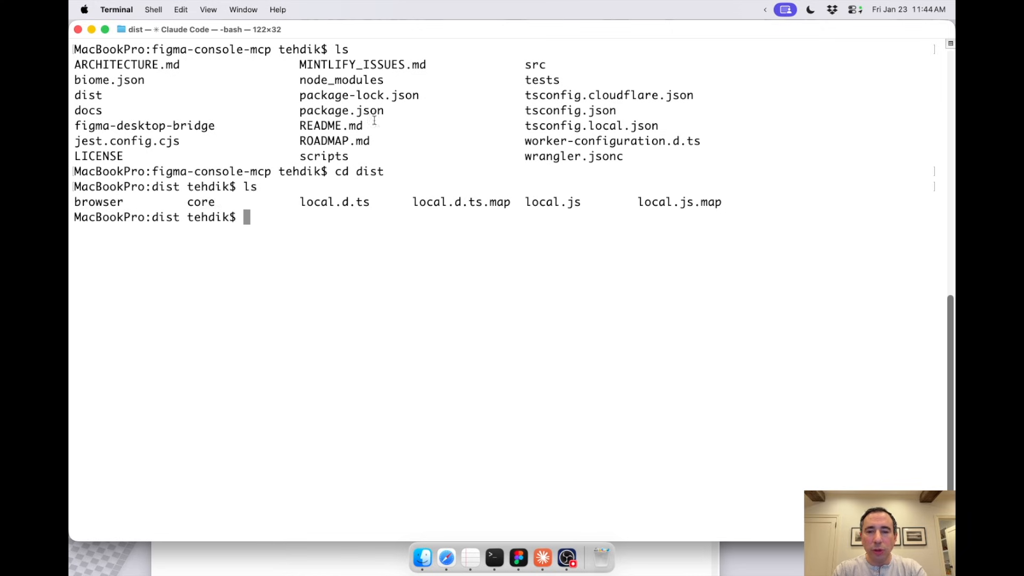
pyautogui.write('pwd')
pyautogui.press('Return')
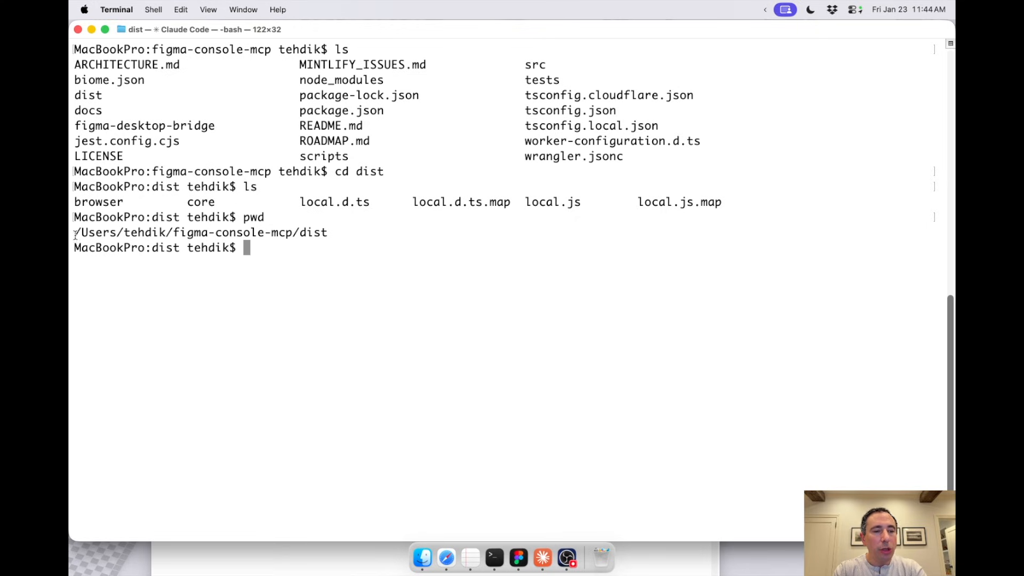
# Step: Copy the printed path up to figma-console-mcp and put it in place of /absolute/path/to/figma-console-mcp in the config's args line
pyautogui.moveTo(73, 233); pyautogui.dragTo(293, 228)
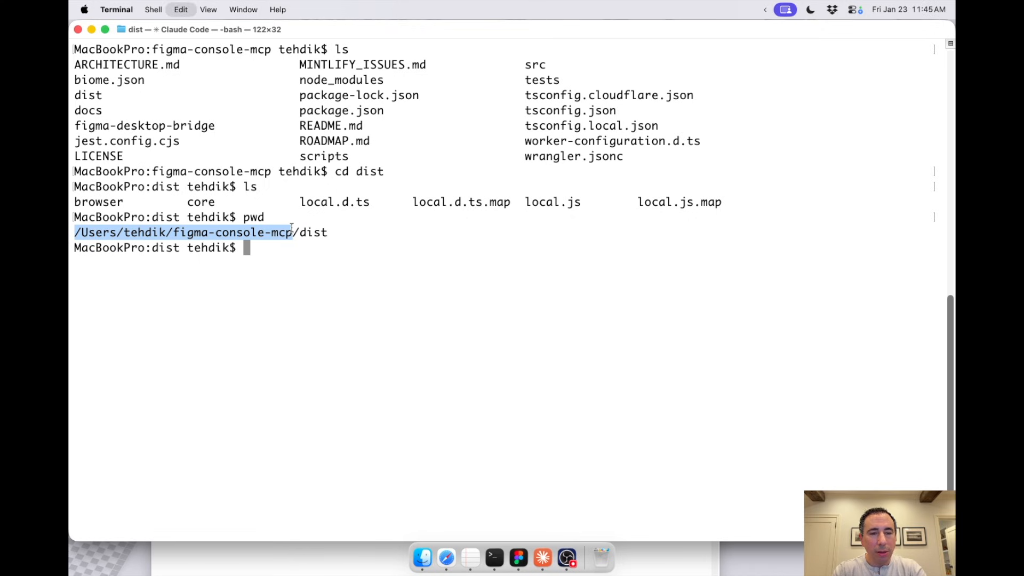
pyautogui.click(470, 557)
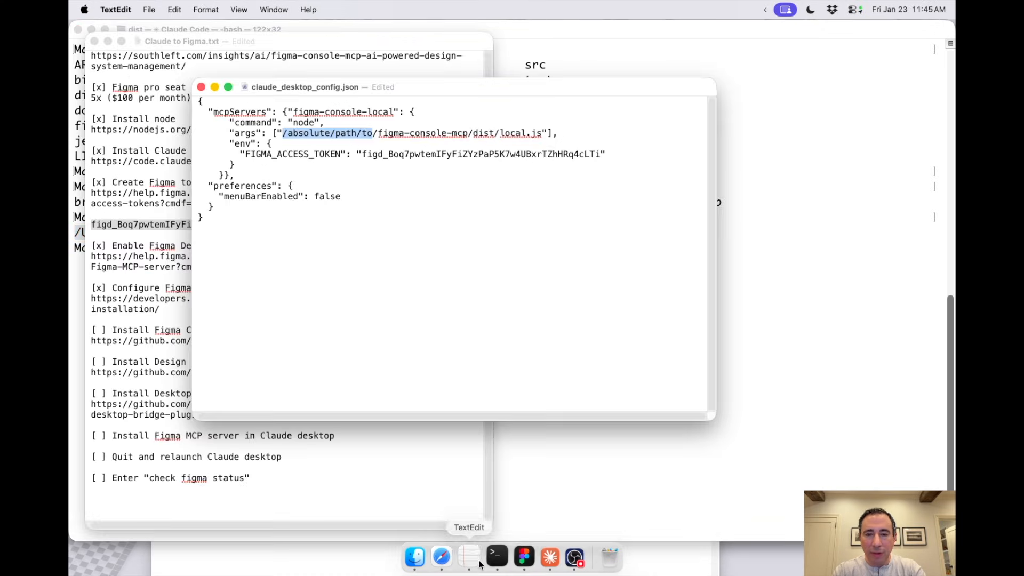
pyautogui.click(467, 133)
pyautogui.moveTo(471, 134); pyautogui.dragTo(289, 133)
pyautogui.write('/Users/tehdik/figma-console-mcp/')
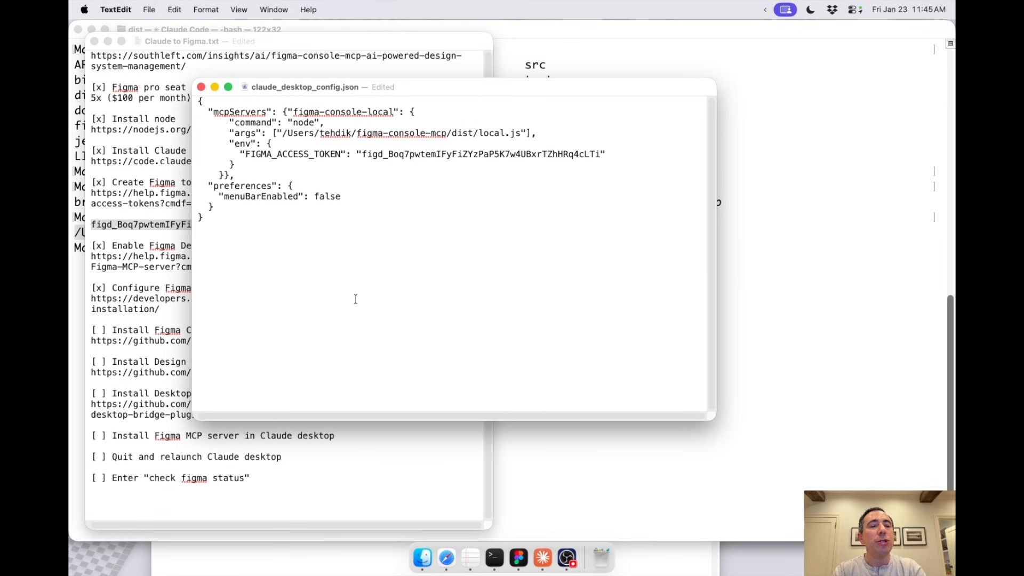
# Step: Close claude_desktop_config.json and mark "Install Figma Console MCP (local version)" with an x in the checklist
pyautogui.press('super+w')
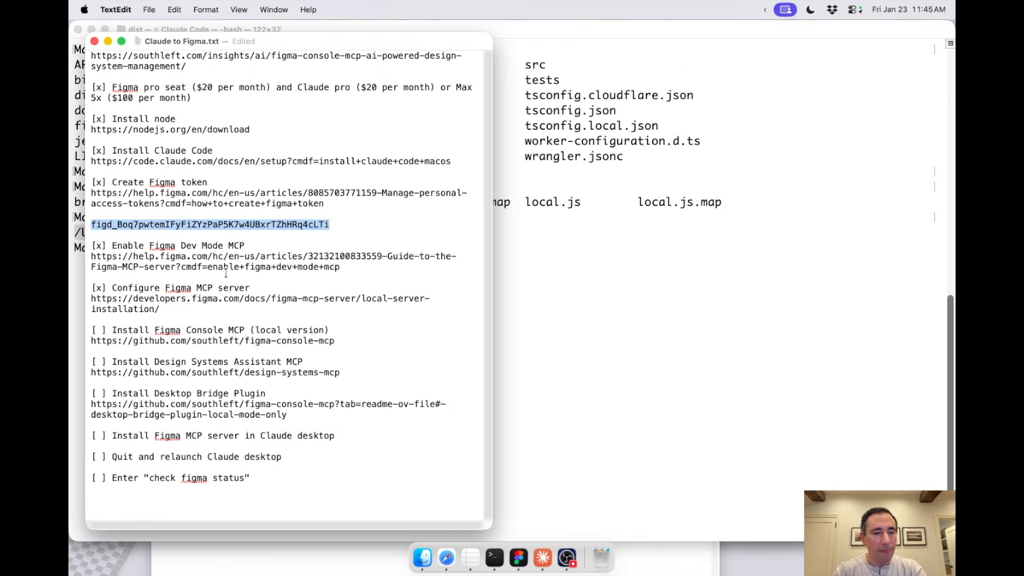
pyautogui.click(181, 306)
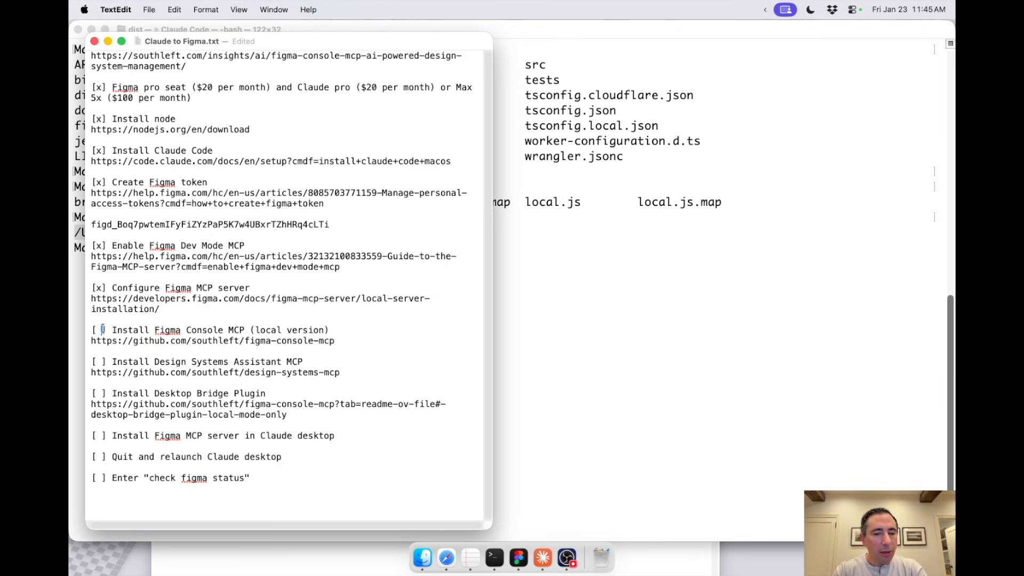
# Step: Copy the macOS command for launching Figma with remote debugging from Step 4 of the README in Safari
pyautogui.click(447, 558)
pyautogui.scroll(-6, 401, 397)
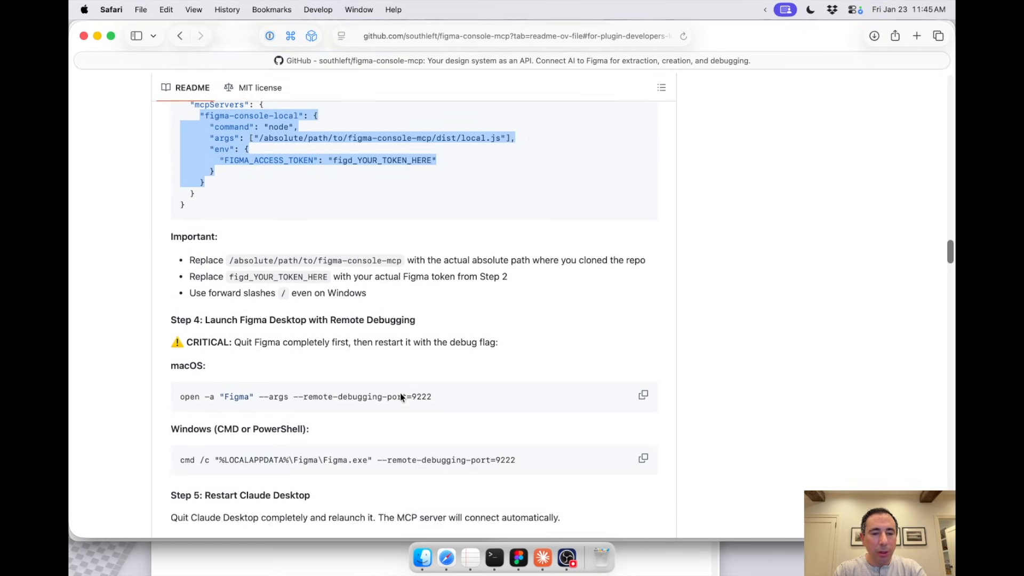
pyautogui.scroll(-4, 278, 277)
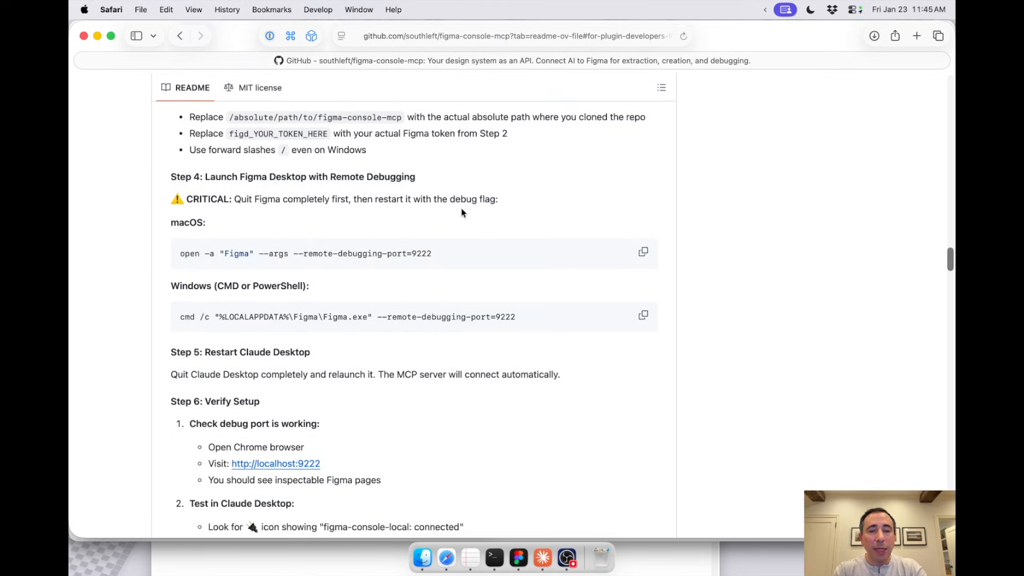
pyautogui.moveTo(436, 254); pyautogui.dragTo(337, 253)
pyautogui.click(591, 252)
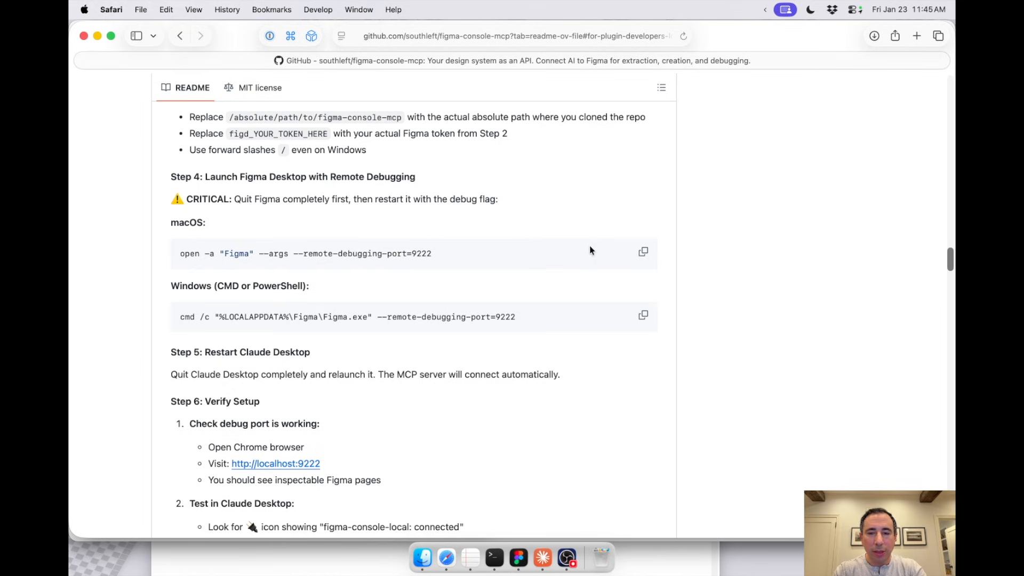
pyautogui.click(645, 254)
# Step: Quit Figma and relaunch it from Terminal with open -a "Figma" --args --remote-debugging-port=9222
pyautogui.click(525, 556)
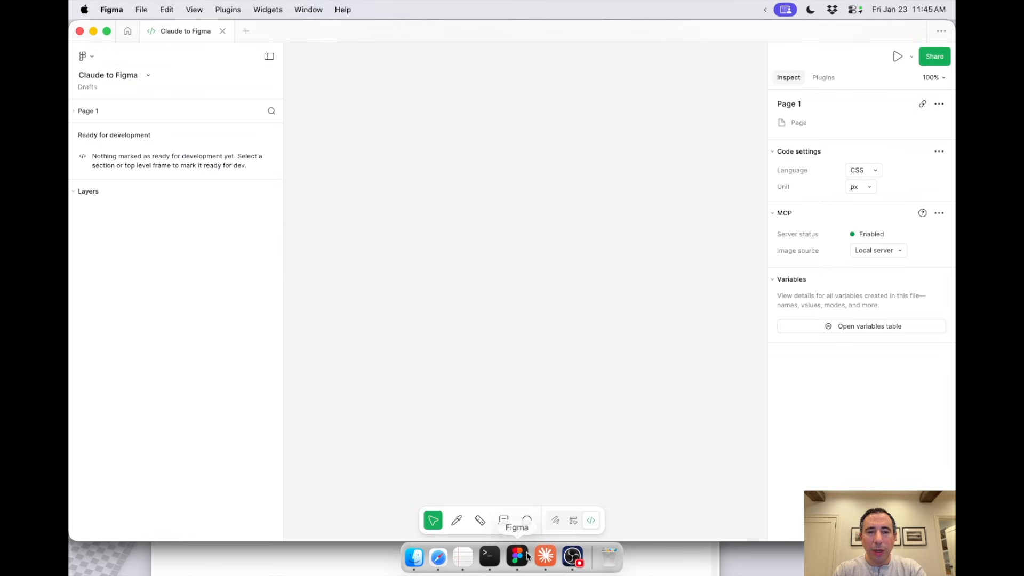
pyautogui.press('super+q')
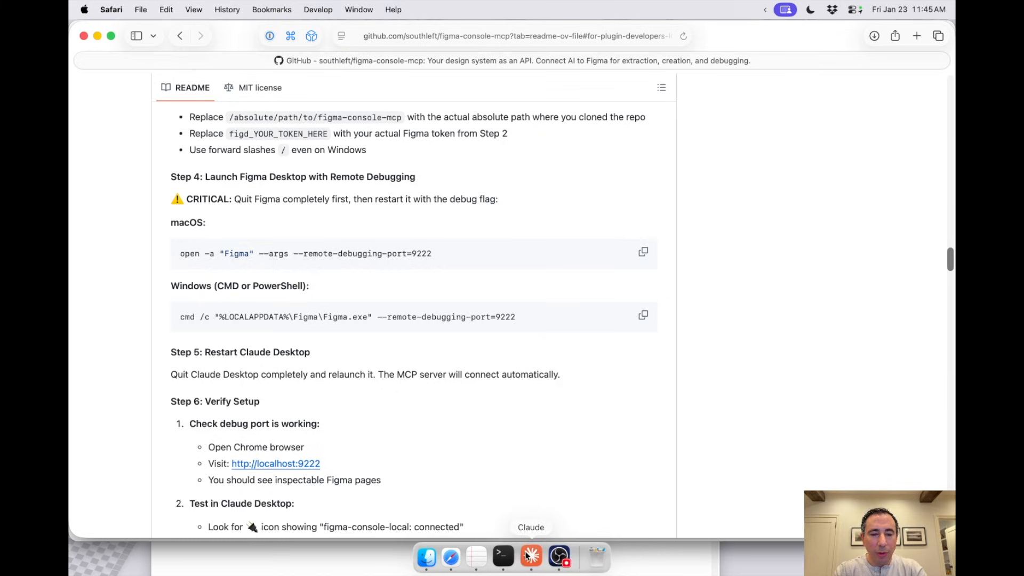
pyautogui.click(504, 557)
pyautogui.press('super+v')
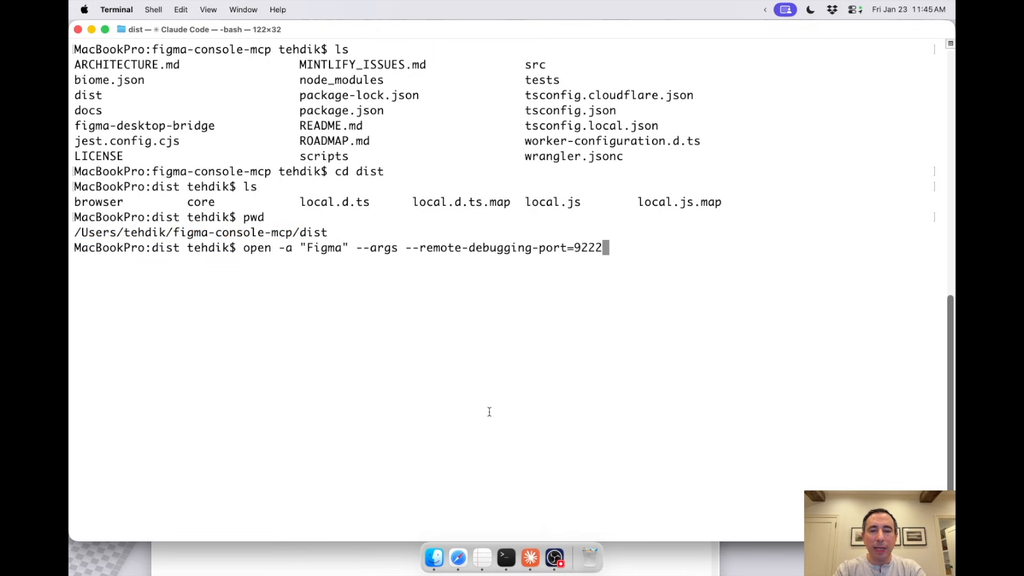
pyautogui.press('Return')
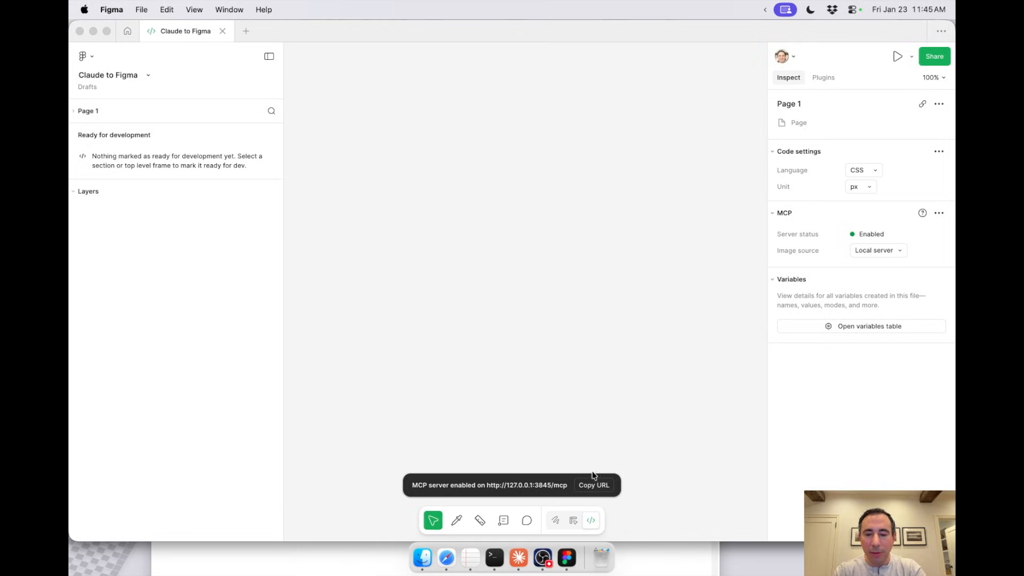
# Step: Check Steps 5 and 6 of the README in Safari, and quit and relaunch Claude Desktop
pyautogui.press('super+Tab')
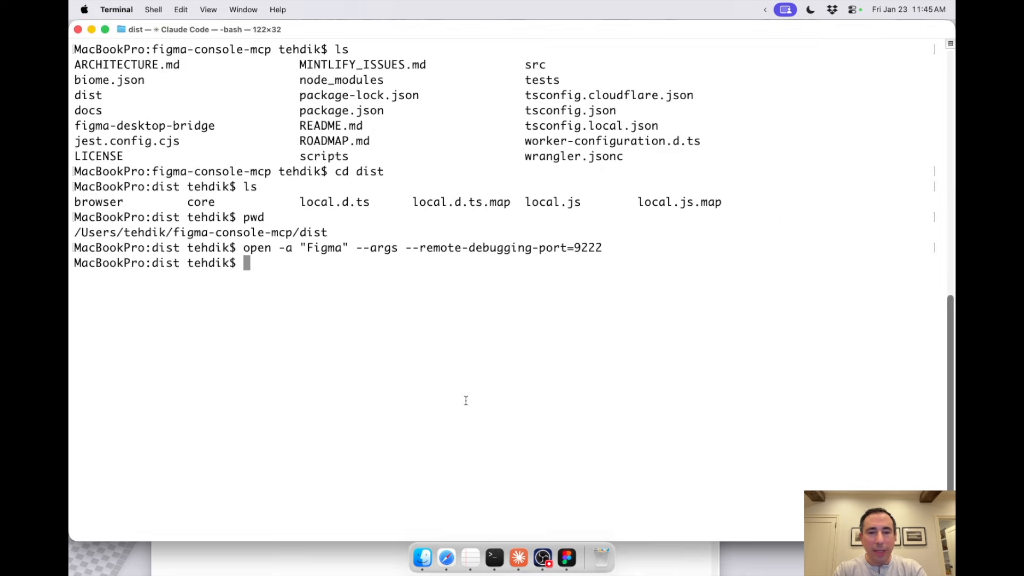
pyautogui.press('super+Tab')
pyautogui.scroll(-5, 369, 341)
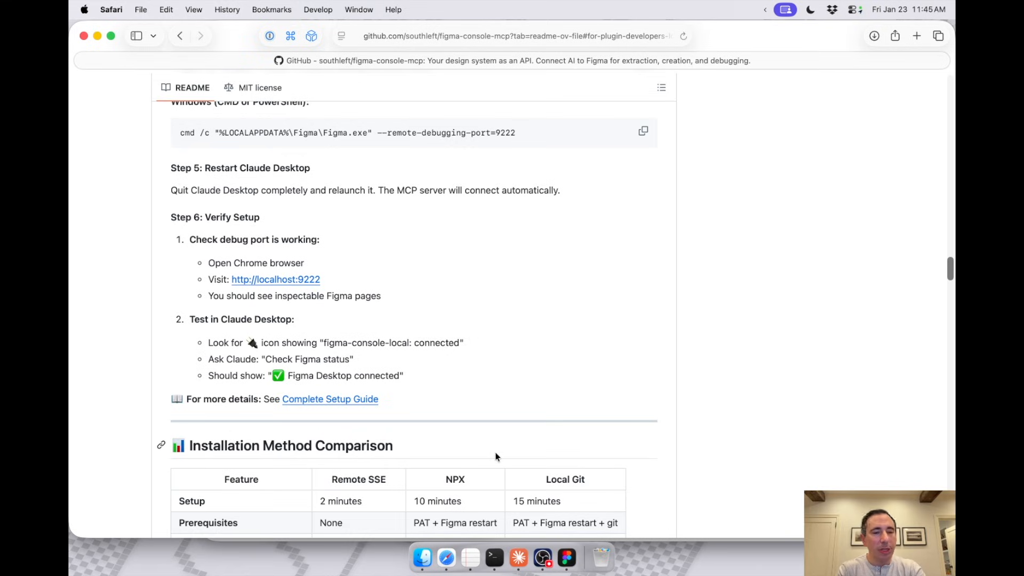
pyautogui.press('super+Tab')
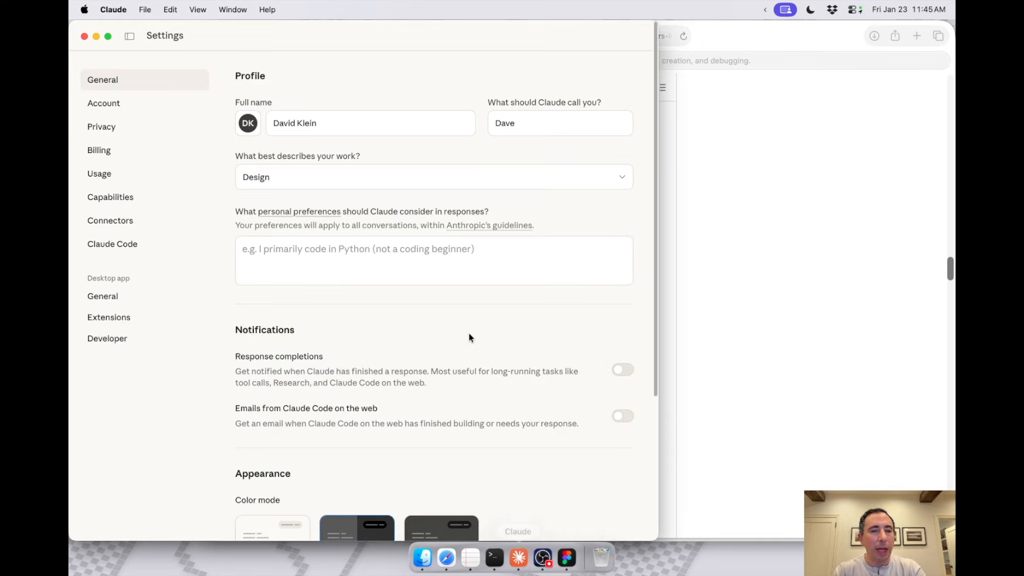
pyautogui.press('super+Tab')
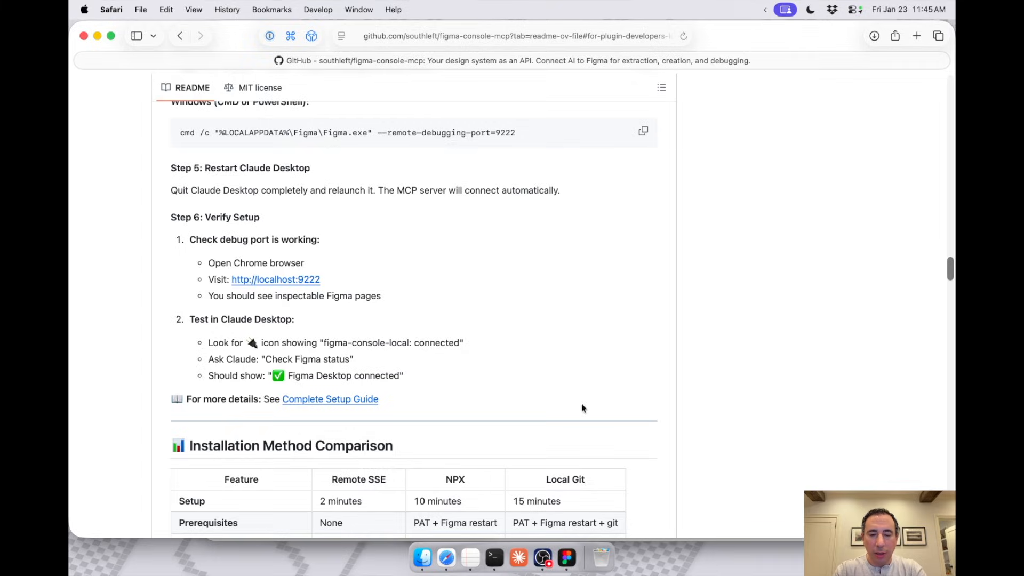
pyautogui.click(518, 567)
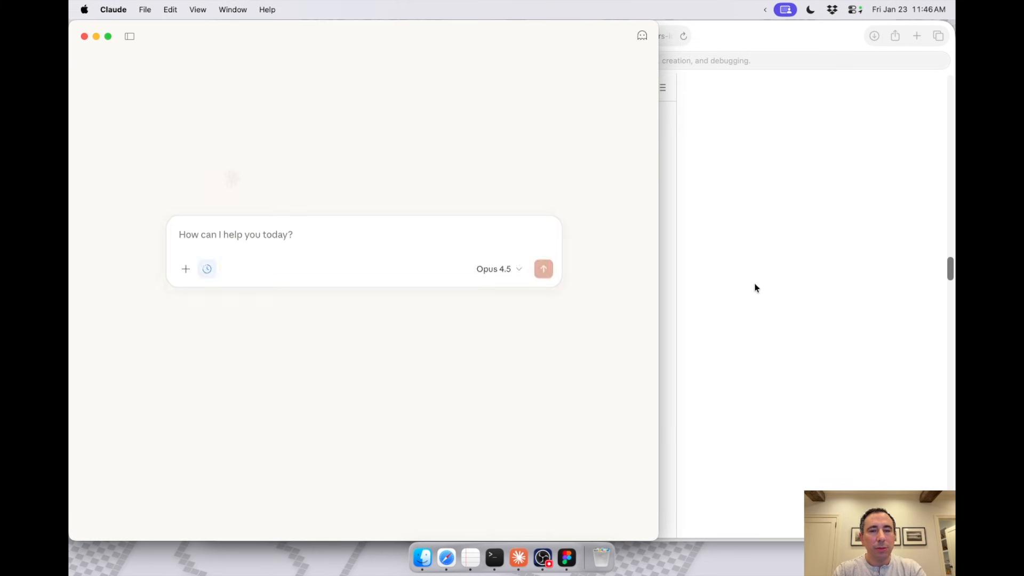
# Step: Copy the "Check Figma status" prompt from Step 6 of the README in Safari and send it to Claude
pyautogui.click(800, 289)
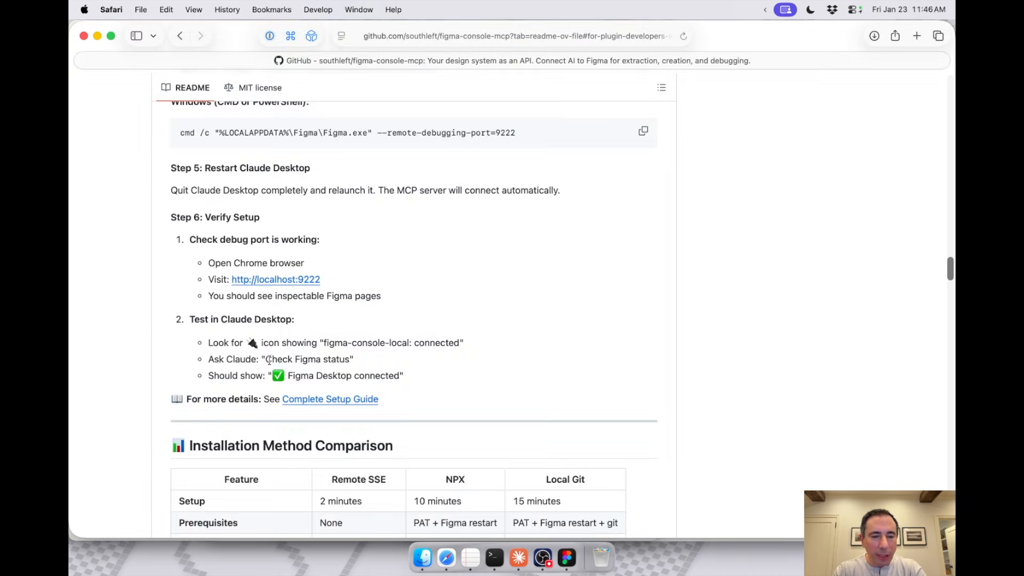
pyautogui.moveTo(265, 359); pyautogui.dragTo(351, 360)
pyautogui.press('super+c')
pyautogui.press('super+Tab')
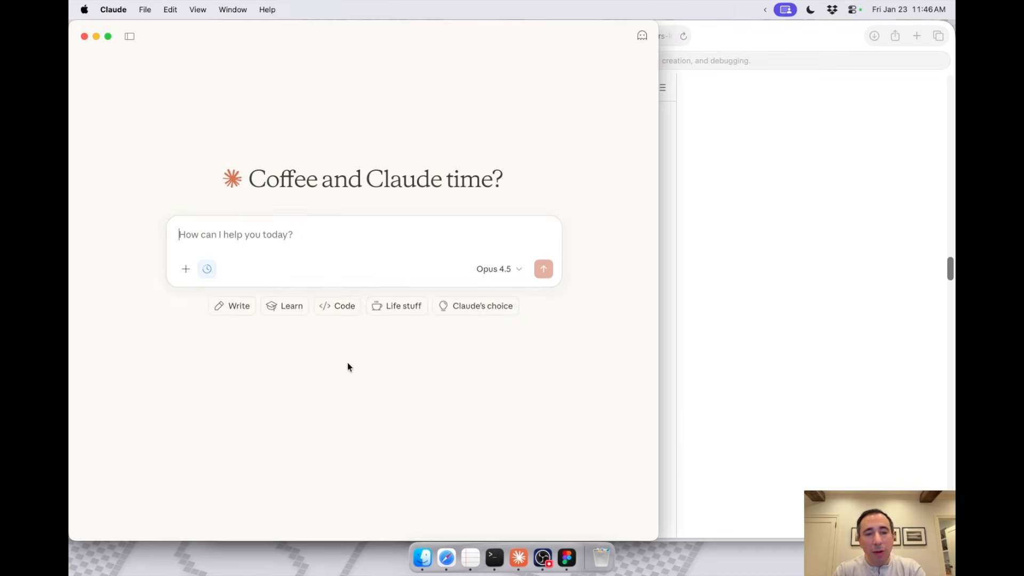
pyautogui.press('super+v')
pyautogui.press('Return')
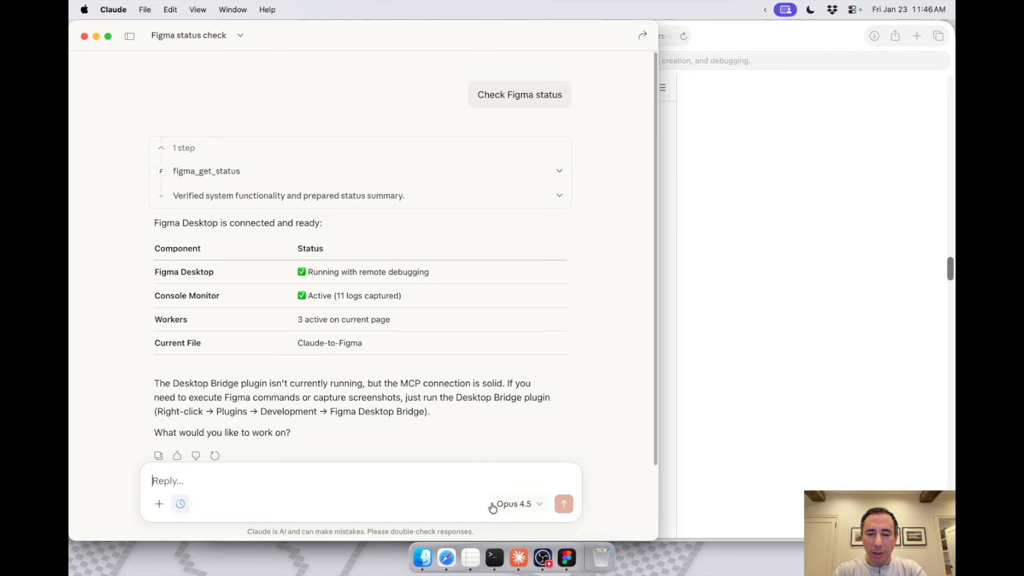
# Step: Mark the 'Enter "check figma status"' item with an x in the TextEdit checklist and save the file
pyautogui.click(470, 558)
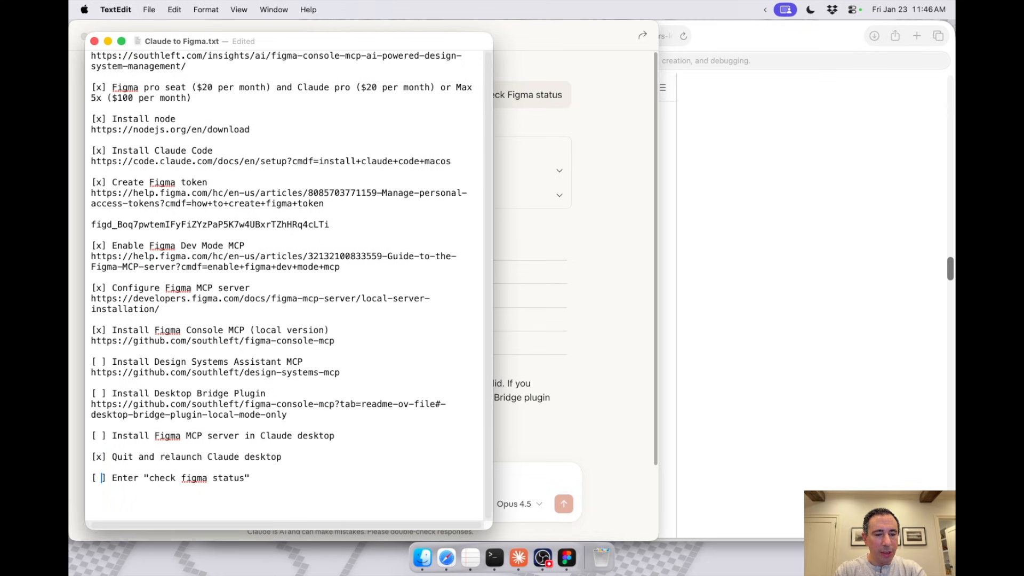
pyautogui.press('BackSpace')
pyautogui.write('x')
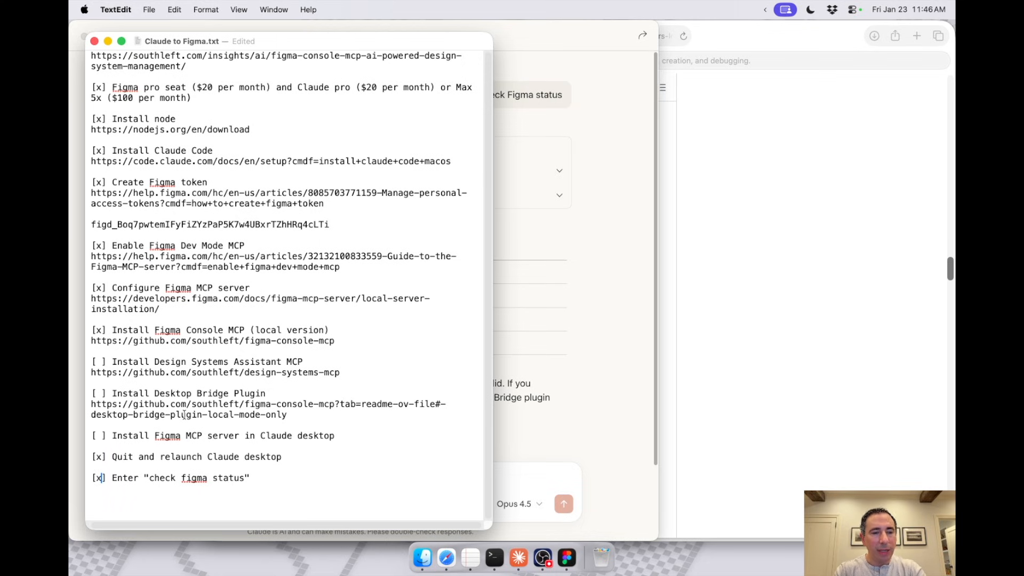
pyautogui.press('super+s')
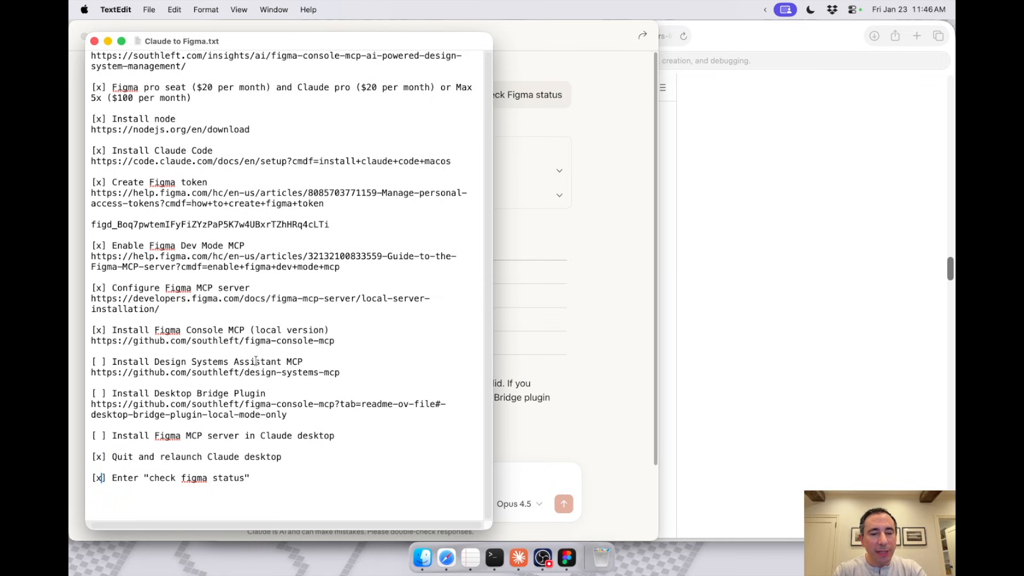
# Step: Copy the Design Systems Assistant MCP link from the checklist and open github.com/southleft/design-systems-mcp in Safari
pyautogui.moveTo(339, 372); pyautogui.dragTo(93, 374)
pyautogui.press('super+c')
pyautogui.click(711, 285)
pyautogui.press('super+l')
pyautogui.press('super+v')
pyautogui.press('Return')
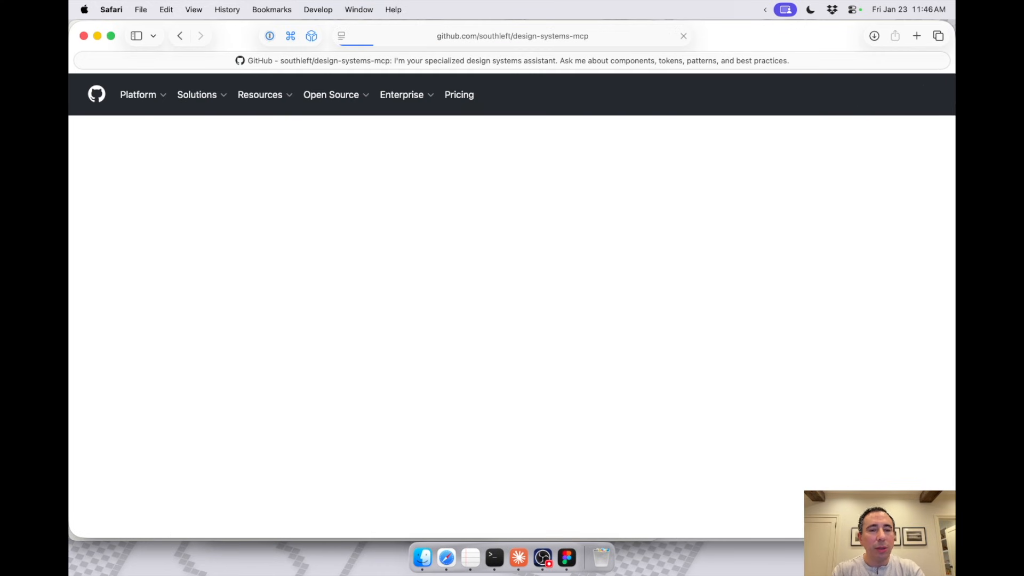
# Step: Copy the public MCP server URL from the Quick Start section of the design-systems-mcp README
pyautogui.scroll(-10, 428, 315)
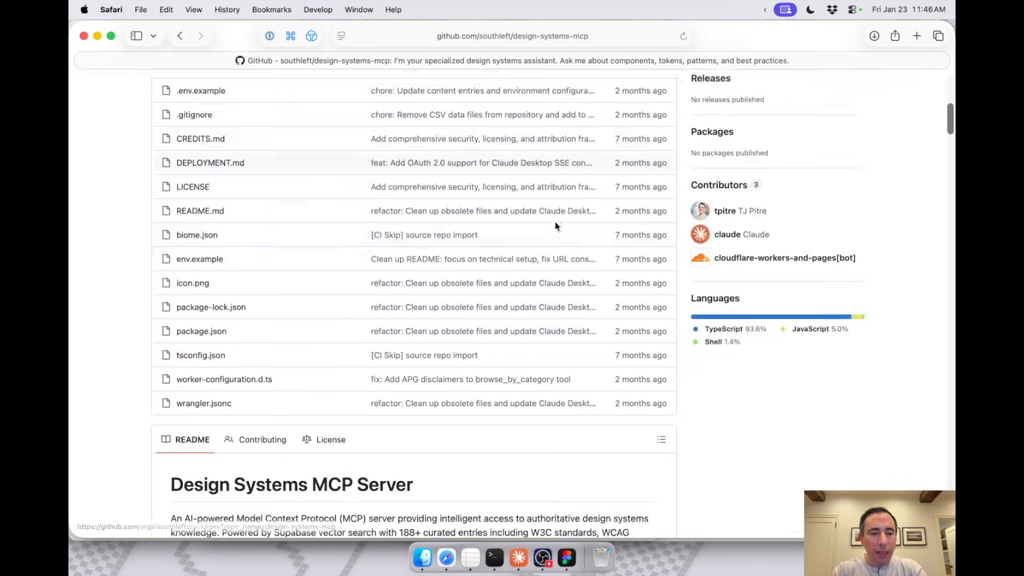
pyautogui.scroll(-8, 428, 315)
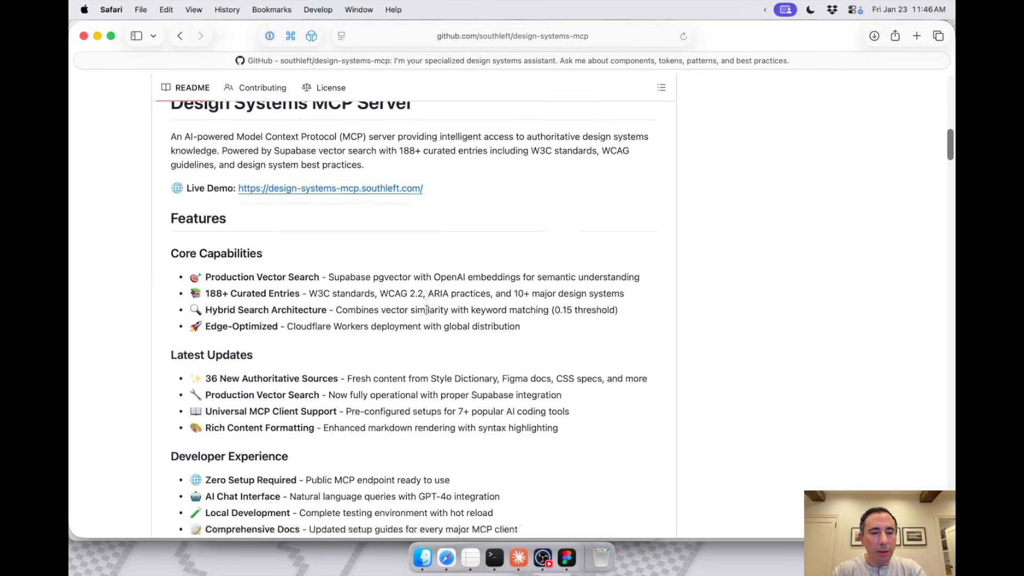
pyautogui.scroll(-10, 427, 309)
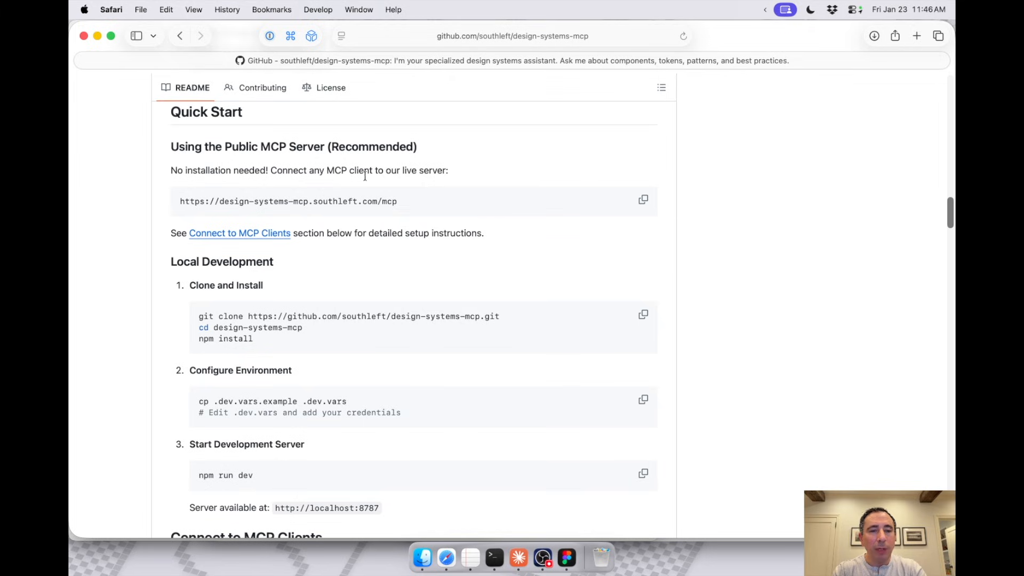
pyautogui.click(646, 203)
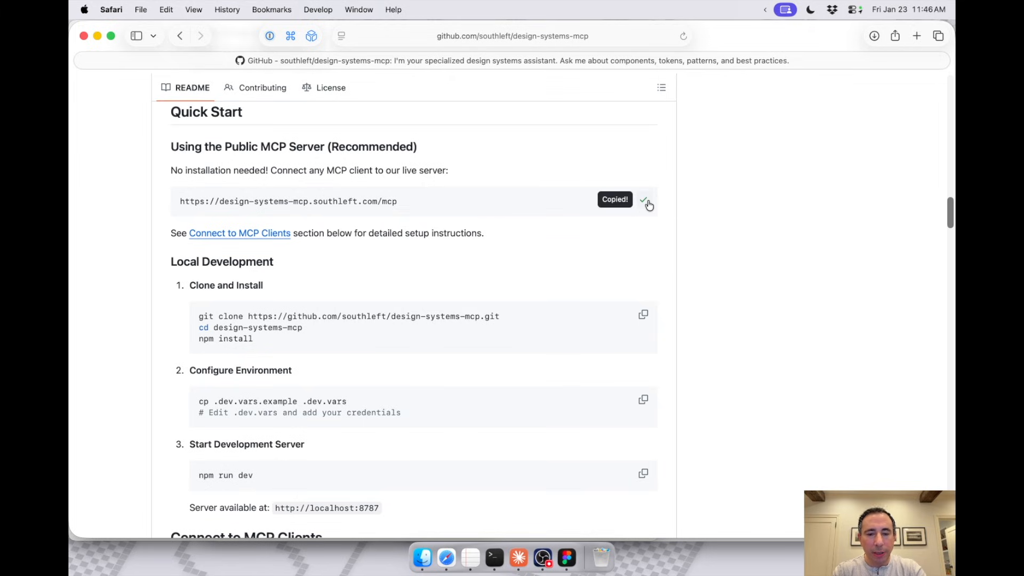
# Step: Switch to Claude Desktop and open the Connectors settings at the end of the connector list
pyautogui.click(518, 557)
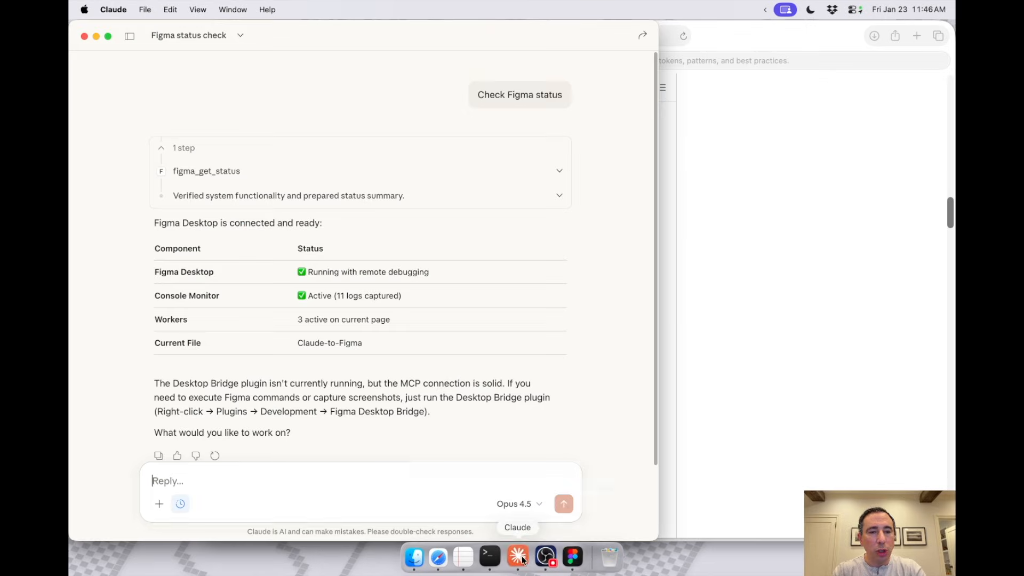
pyautogui.click(128, 35)
pyautogui.click(122, 5)
pyautogui.click(124, 48)
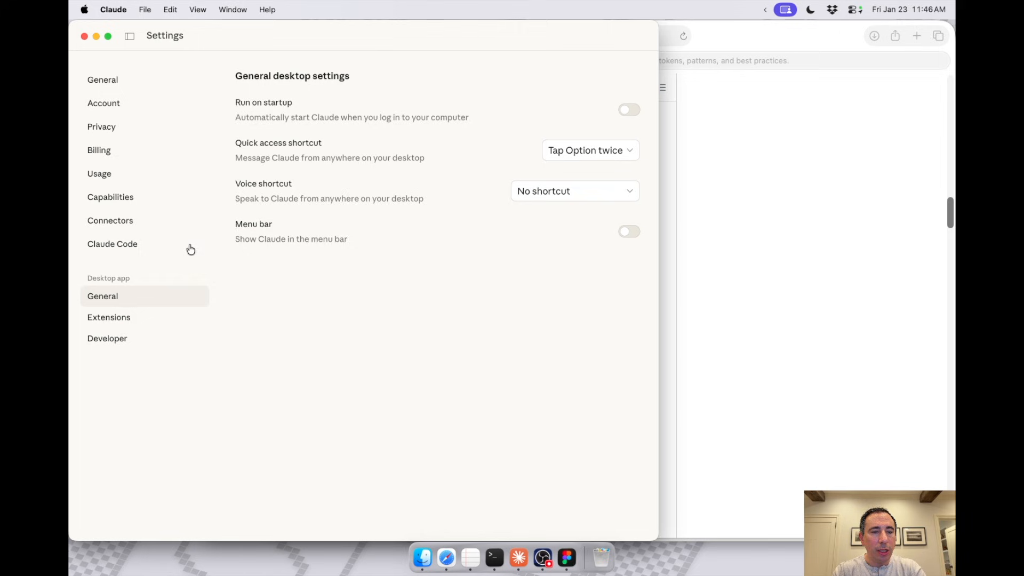
pyautogui.click(139, 219)
pyautogui.scroll(-1, 473, 318)
pyautogui.scroll(-3, 473, 317)
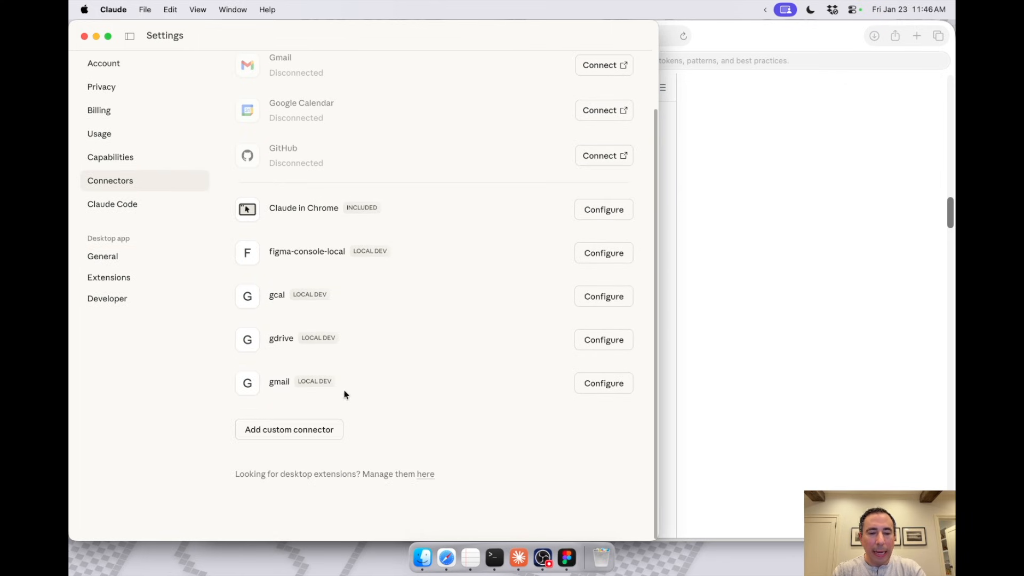
pyautogui.click(311, 427)
pyautogui.write('Design Systems MCP')
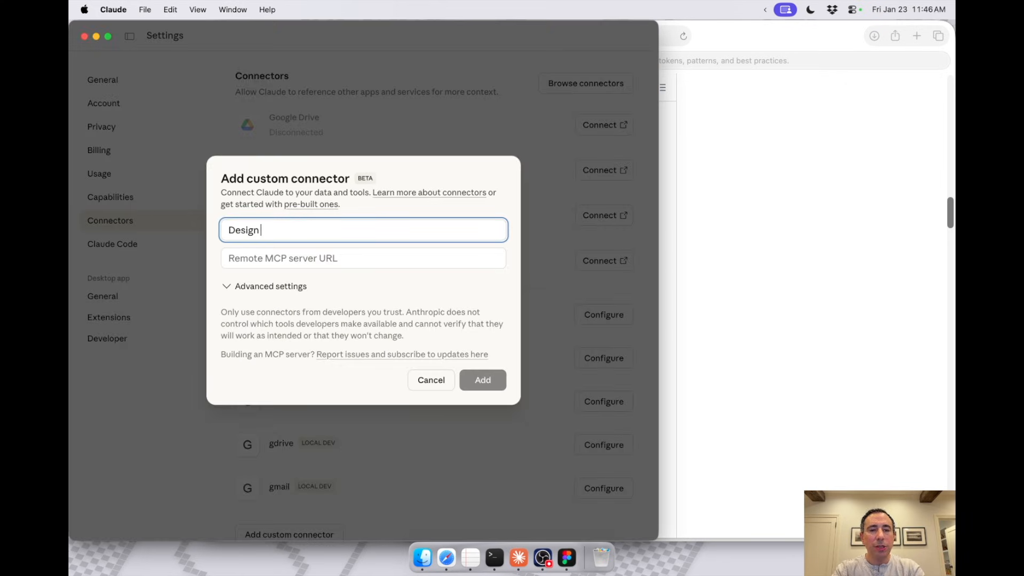
pyautogui.press('Tab')
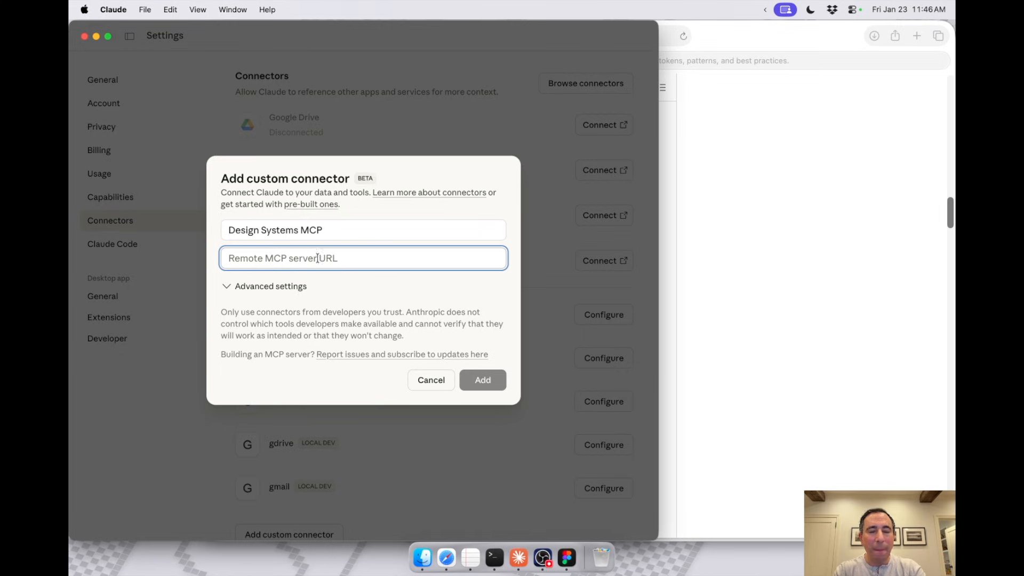
pyautogui.press('super+v')
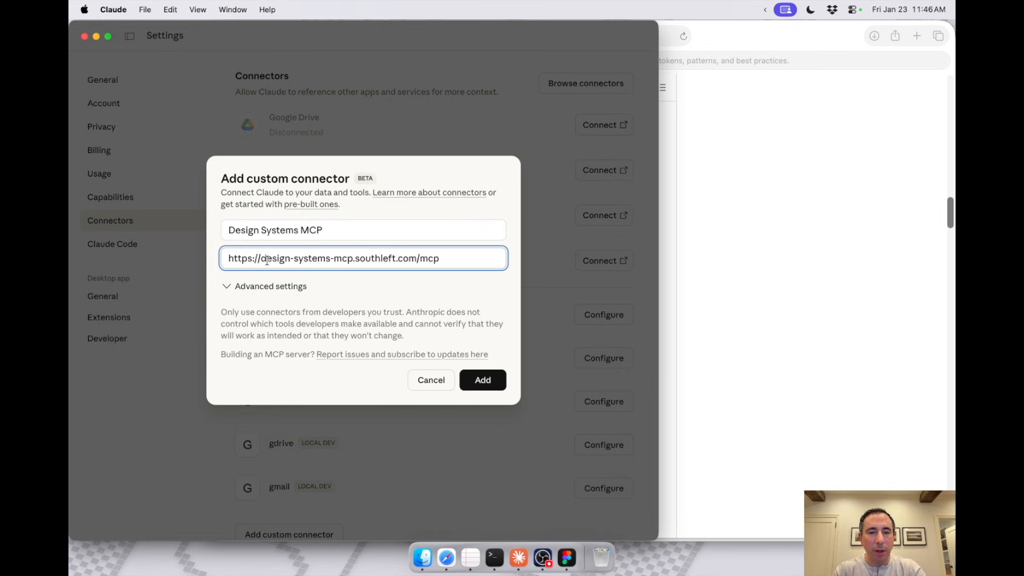
pyautogui.click(486, 380)
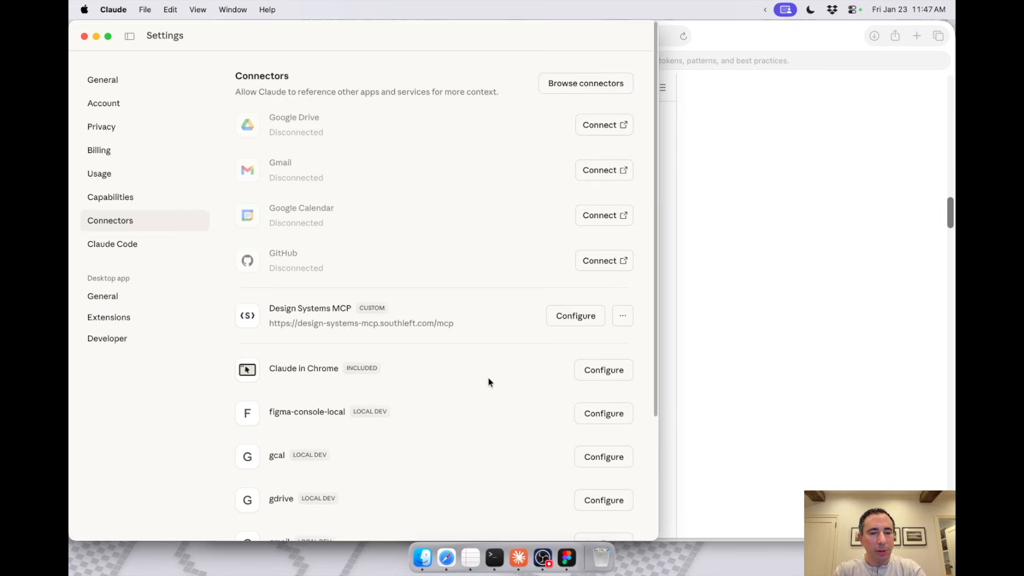
pyautogui.click(587, 319)
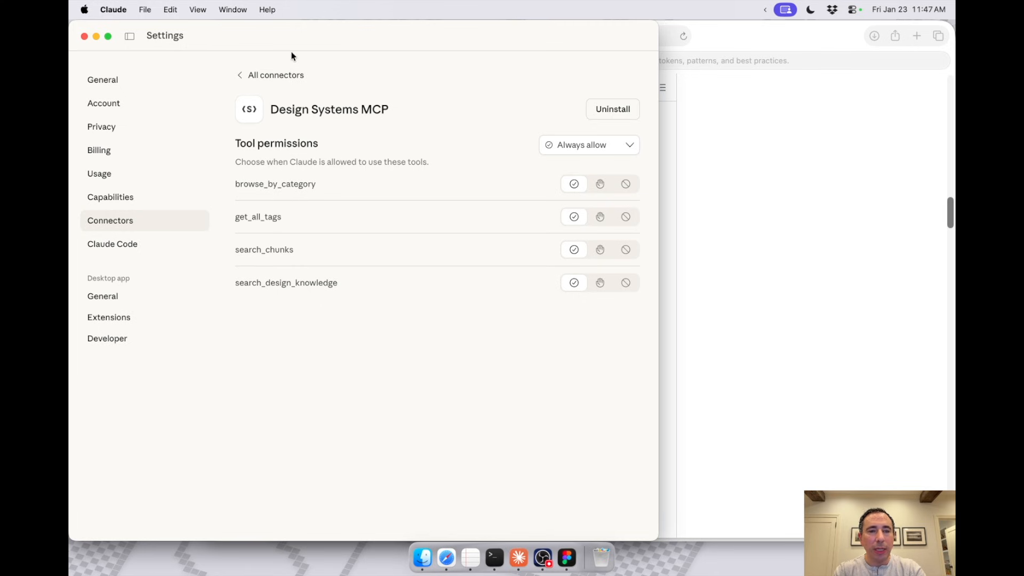
pyautogui.click(242, 76)
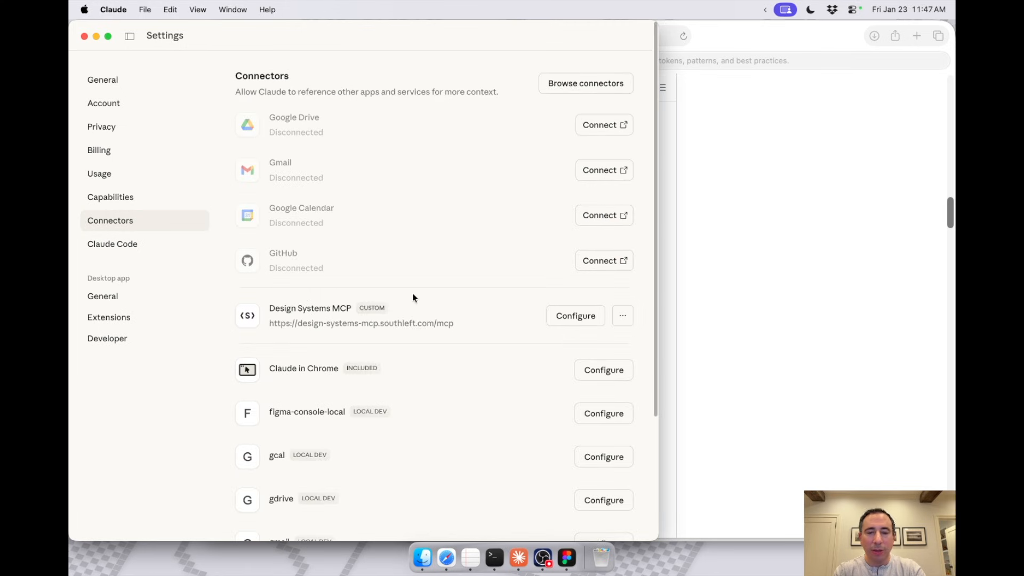
# Step: Mark "Install Design Systems Assistant MCP" with an x in the TextEdit checklist
pyautogui.click(465, 566)
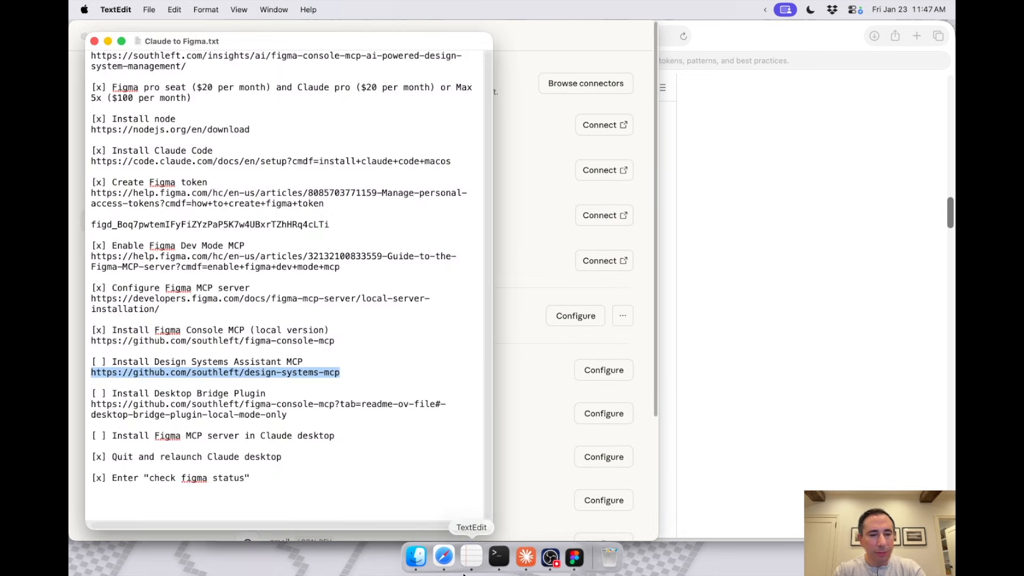
pyautogui.click(100, 361)
pyautogui.press('BackSpace')
pyautogui.write('x')
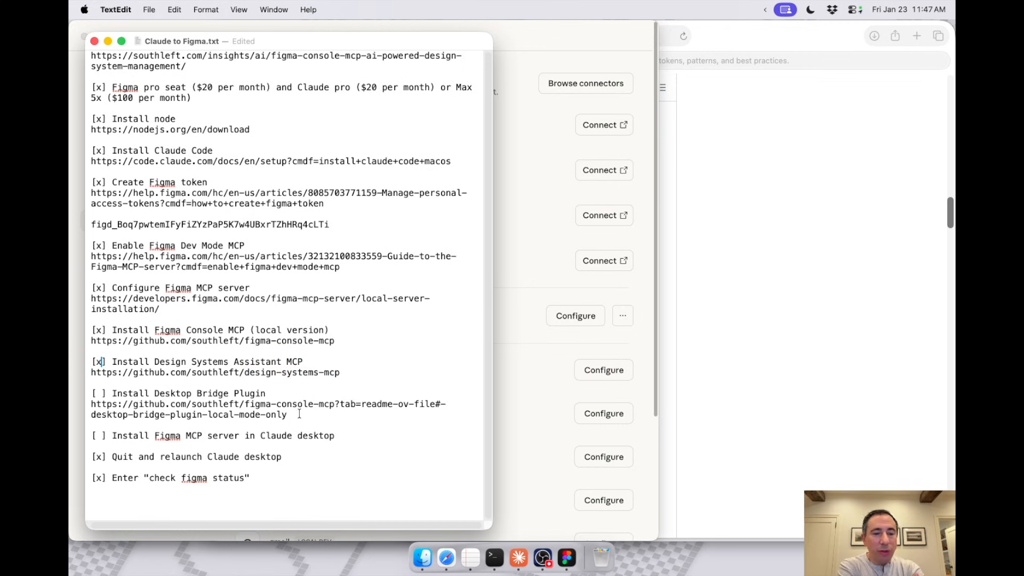
# Step: Copy the Desktop Bridge Plugin link from the checklist and open that README section's setup instructions in Safari
pyautogui.moveTo(299, 414); pyautogui.dragTo(81, 408)
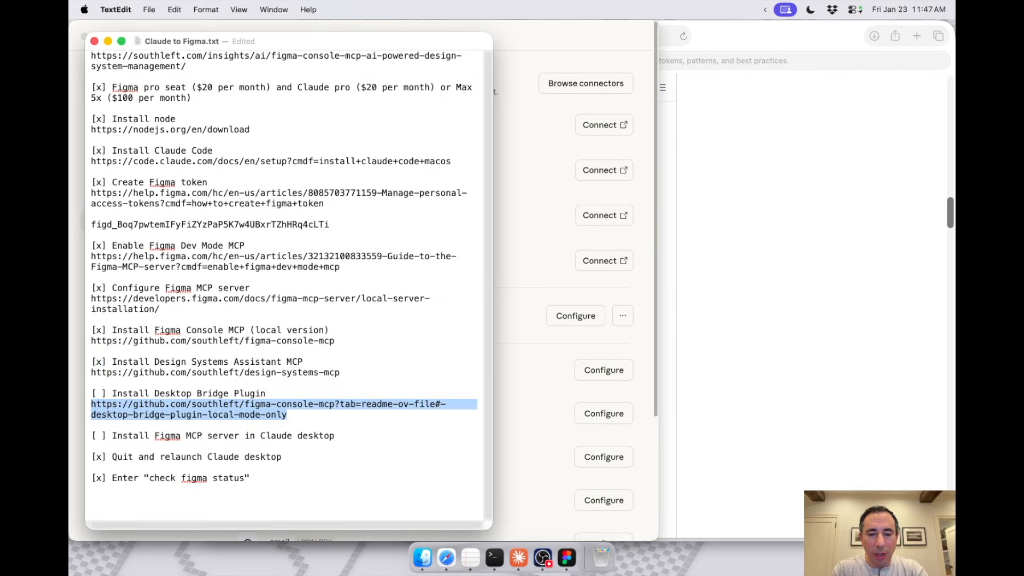
pyautogui.click(446, 558)
pyautogui.press('super+v')
pyautogui.press('Return')
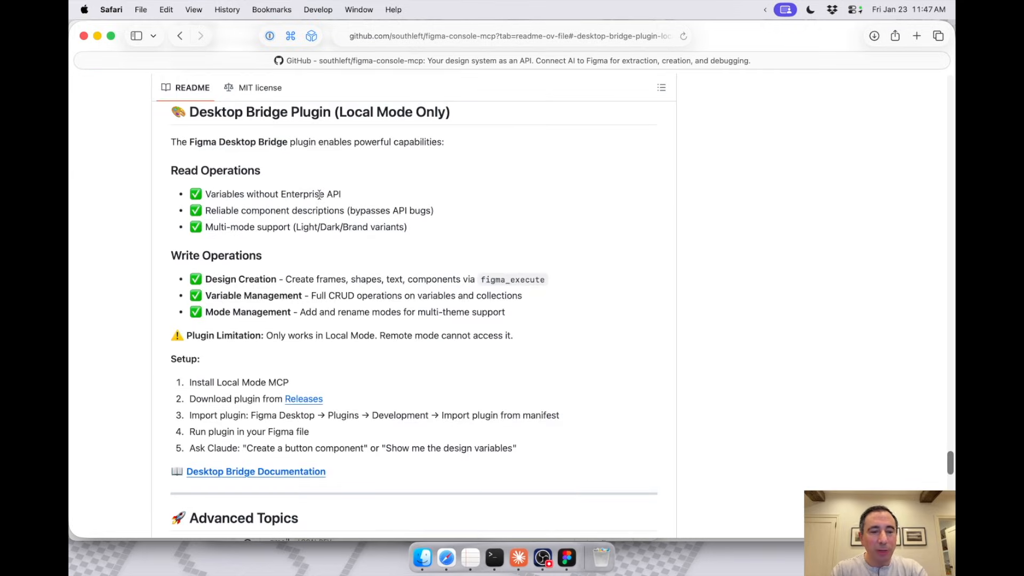
pyautogui.scroll(-1, 252, 408)
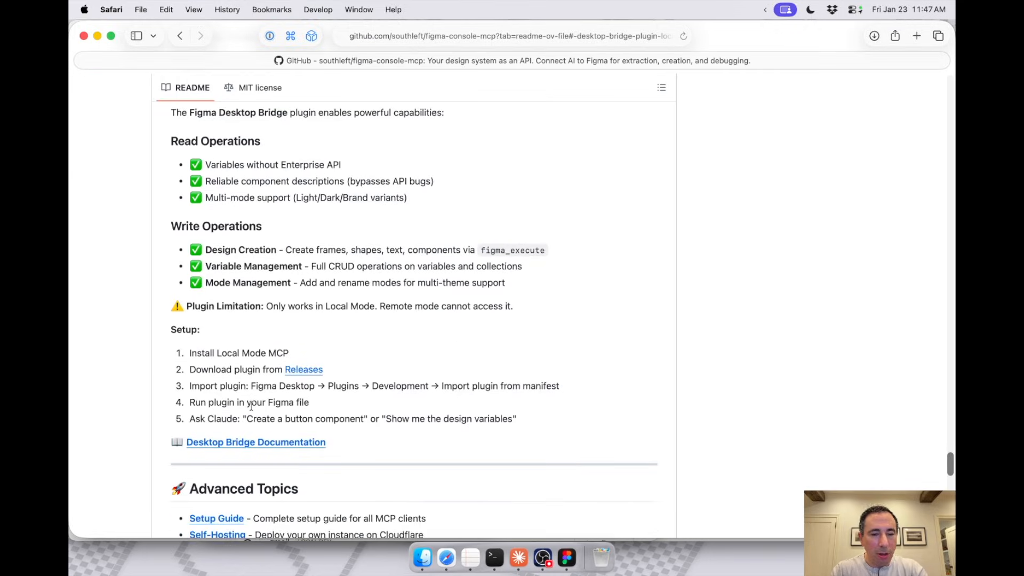
pyautogui.click(293, 374)
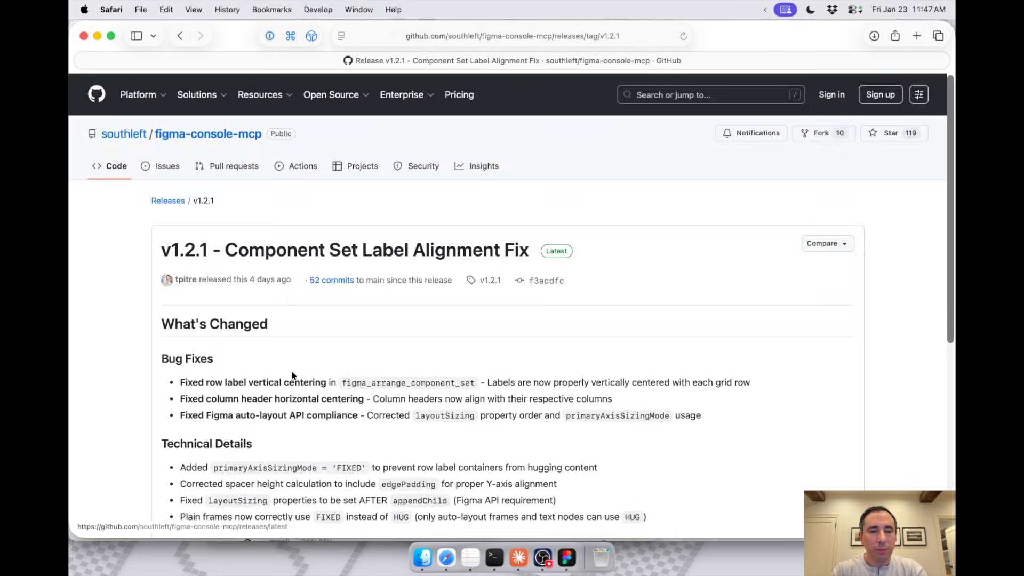
pyautogui.scroll(-6, 292, 375)
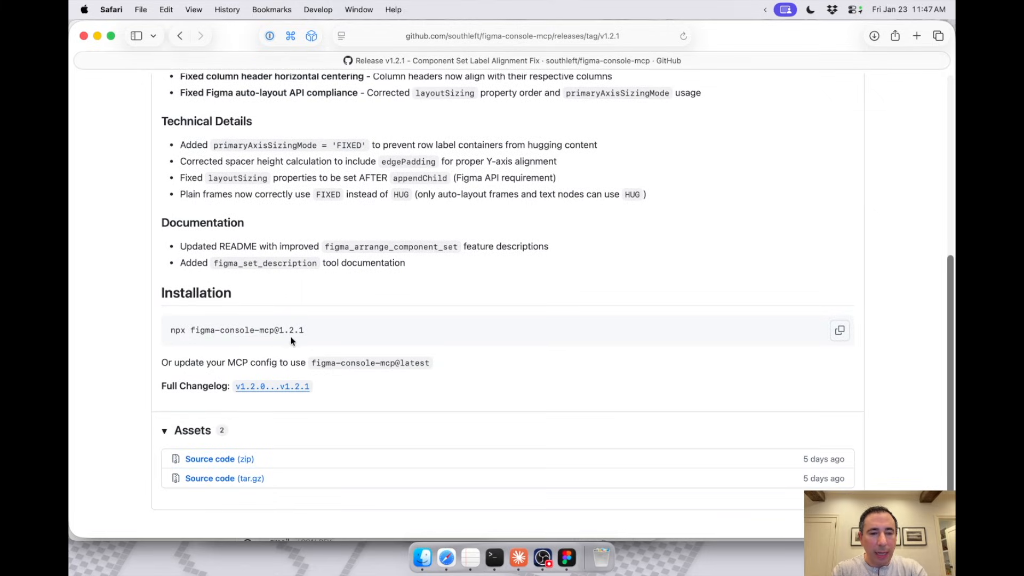
pyautogui.click(840, 330)
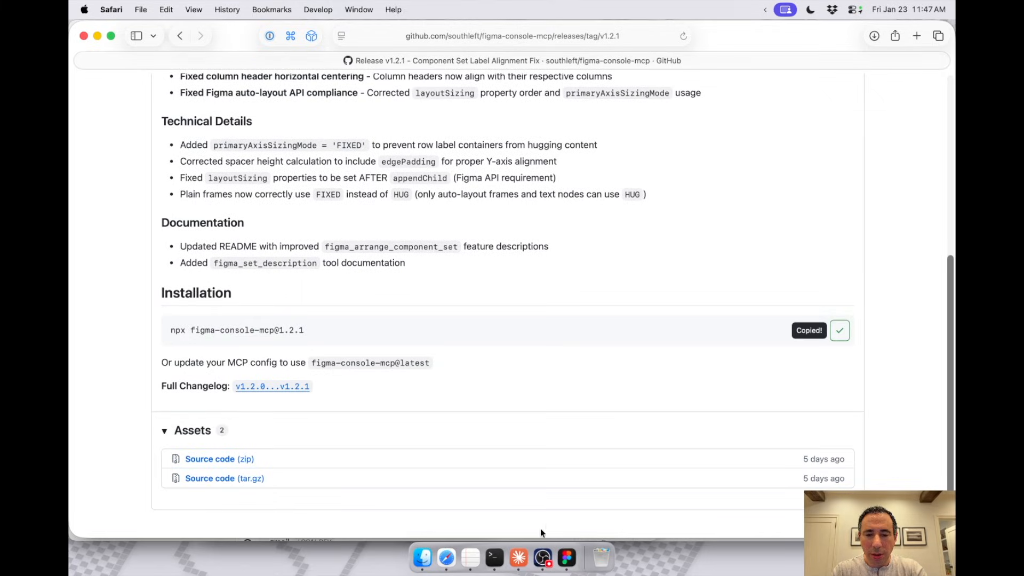
pyautogui.click(494, 558)
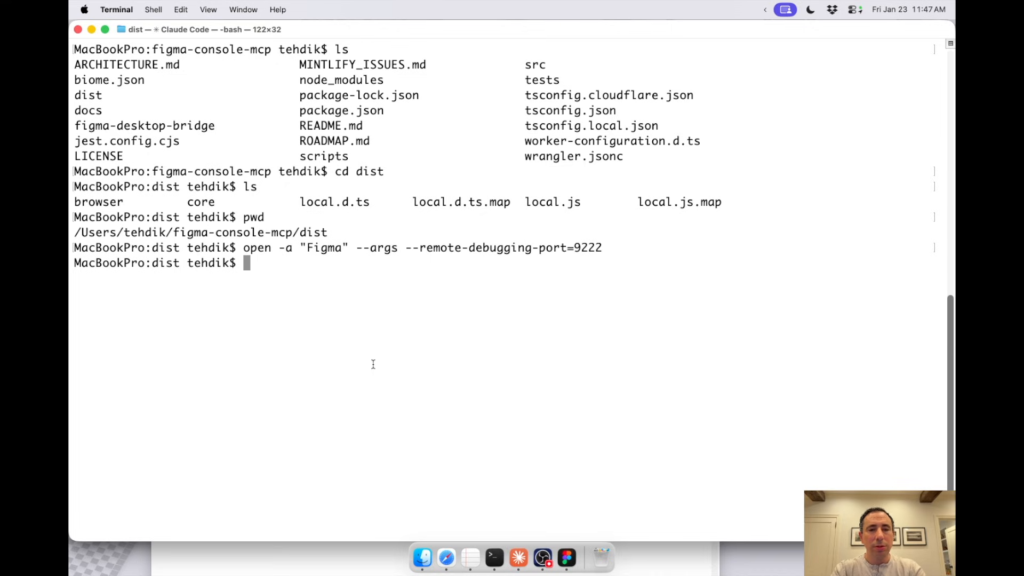
pyautogui.press('super+v')
pyautogui.press('Return')
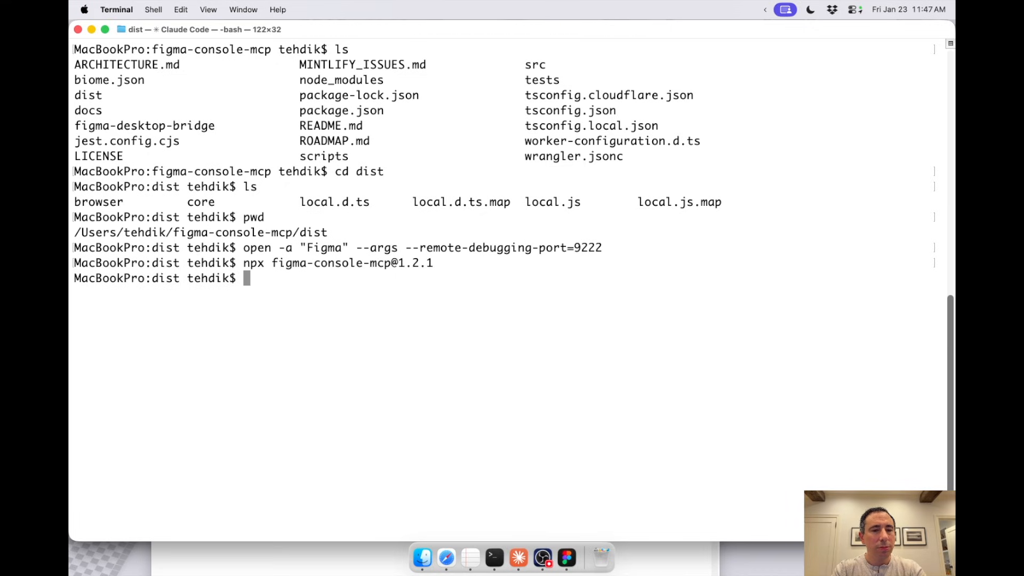
# Step: Return to the Desktop Bridge Plugin setup list in Safari and highlight the path for importing the plugin from its manifest
pyautogui.press('super+Tab')
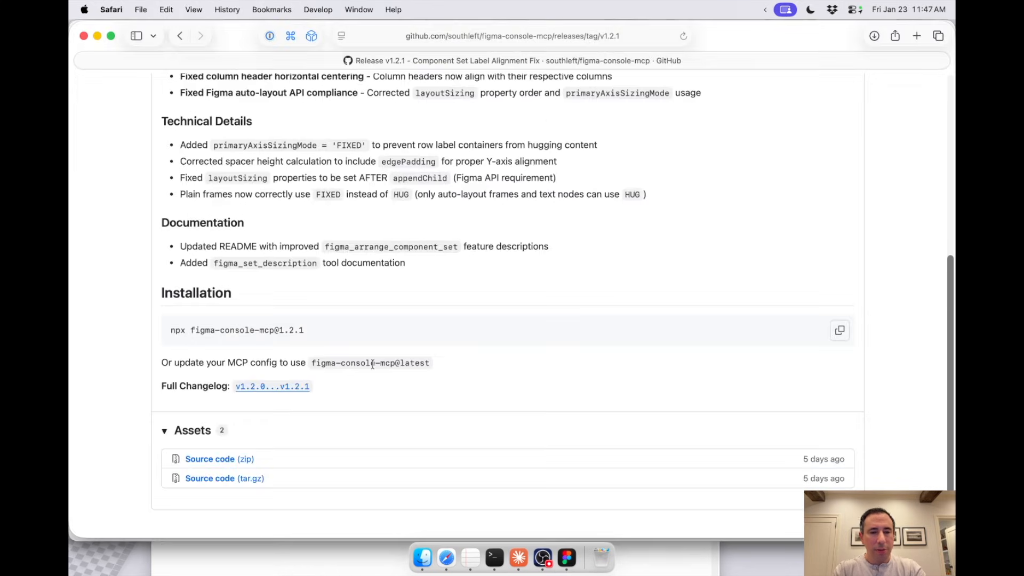
pyautogui.click(180, 35)
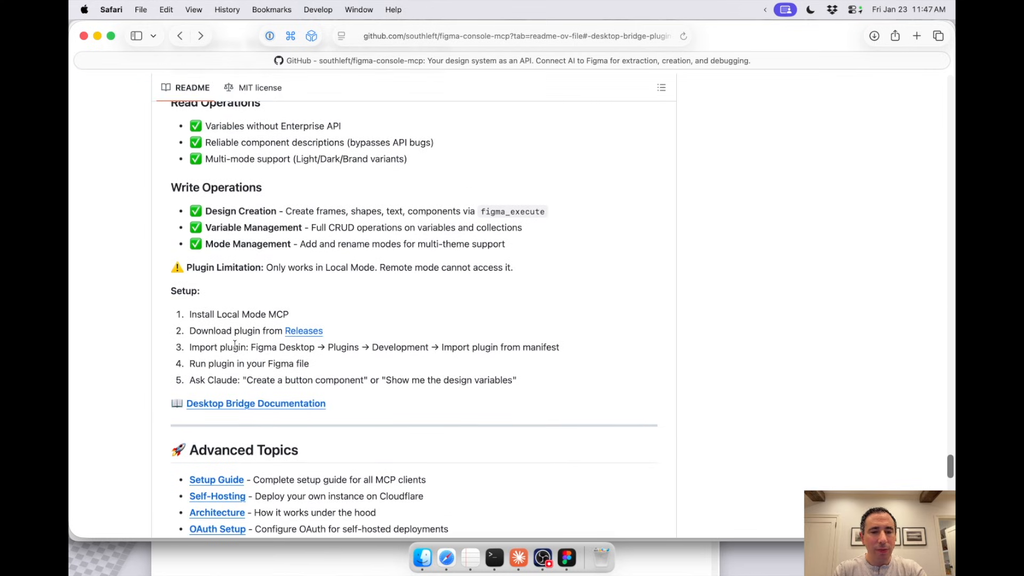
pyautogui.moveTo(252, 347); pyautogui.dragTo(561, 347)
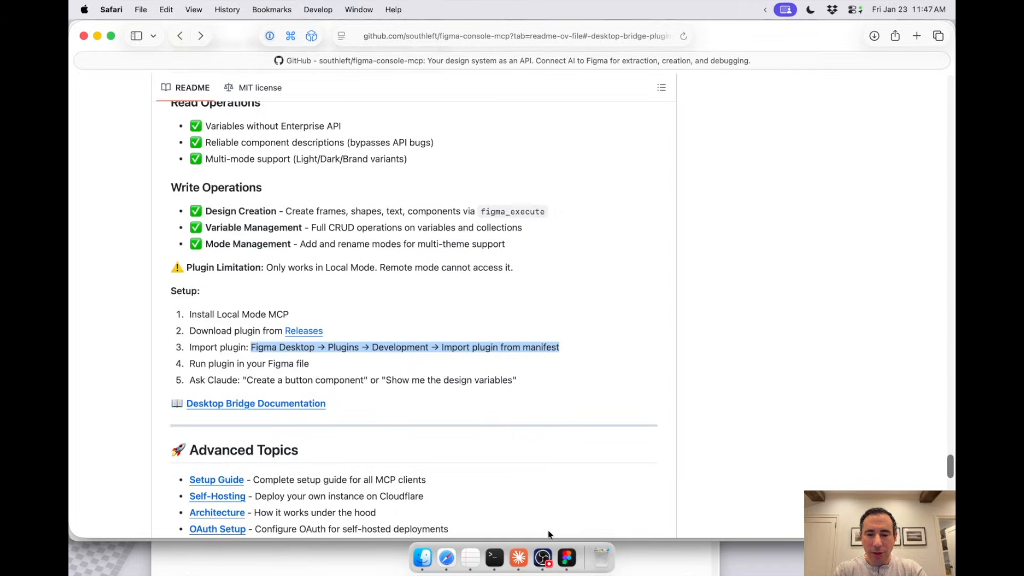
# Step: Switch to Figma and start importing a development plugin from its manifest, rechecking the setup list in Safari
pyautogui.click(567, 558)
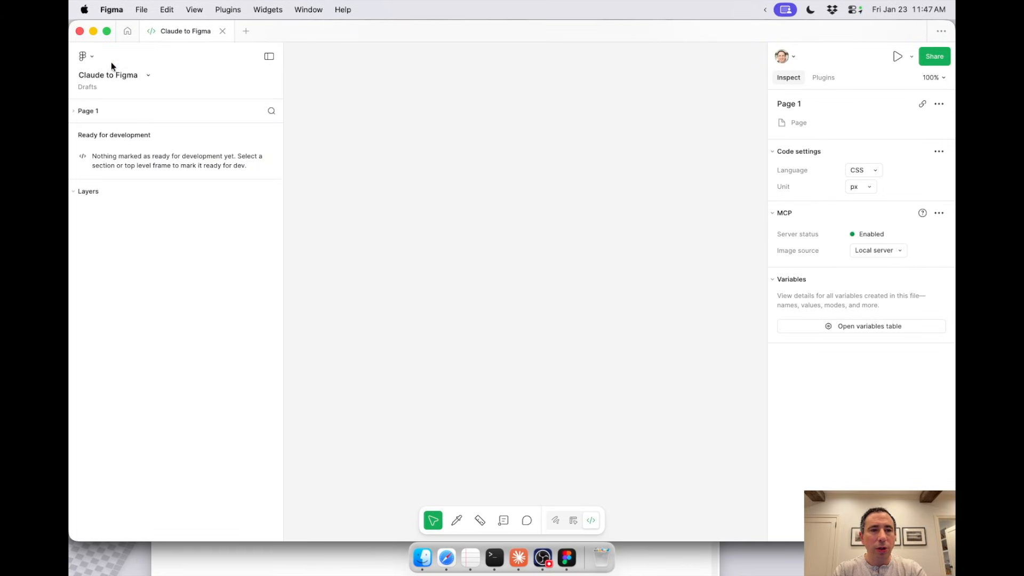
pyautogui.click(91, 55)
pyautogui.moveTo(117, 132)
pyautogui.moveTo(117, 155)
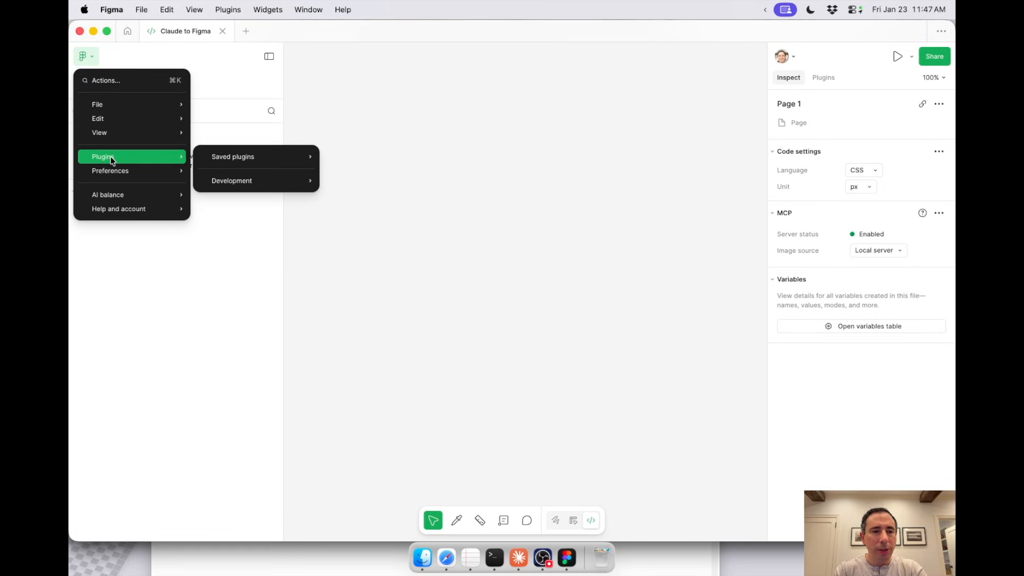
pyautogui.moveTo(241, 183)
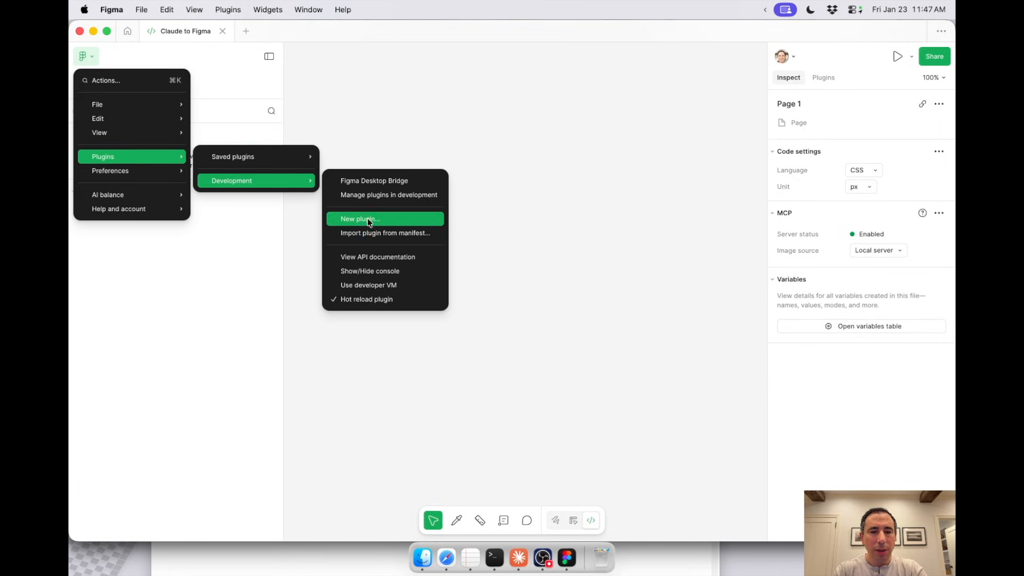
pyautogui.click(364, 232)
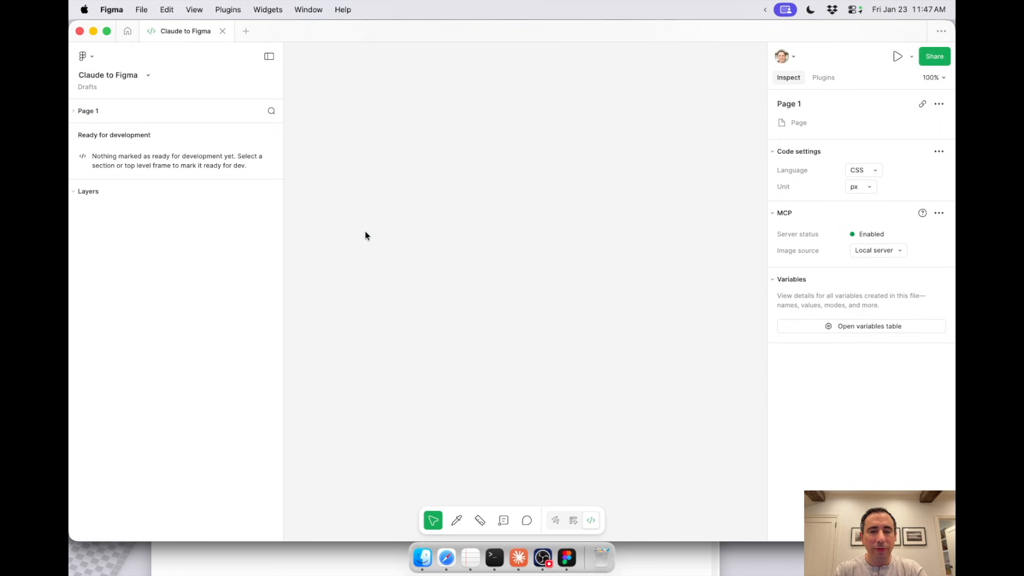
pyautogui.press('super+Tab')
pyautogui.scroll(-2, 295, 356)
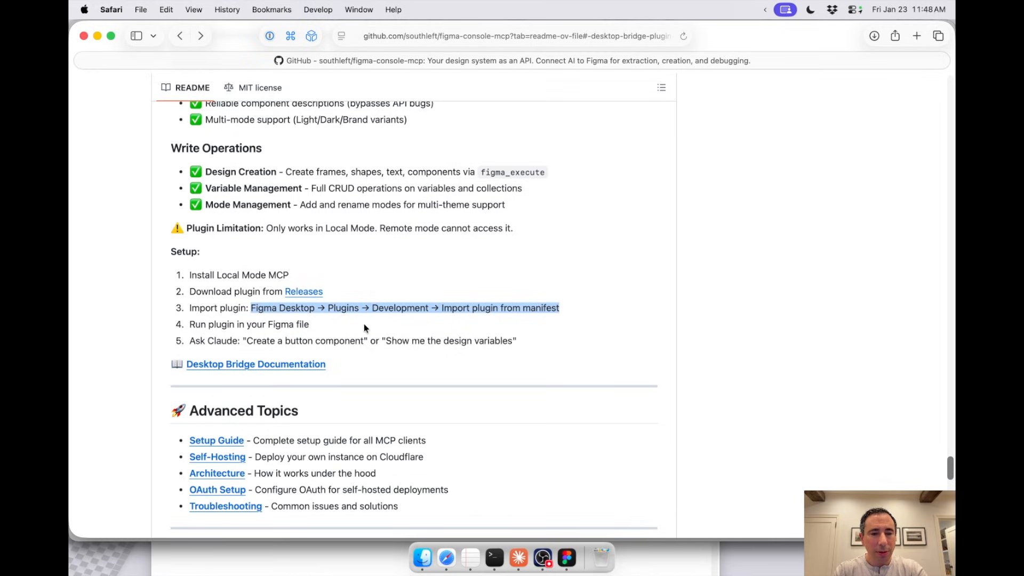
pyautogui.scroll(-1, 364, 327)
pyautogui.press('super+Tab')
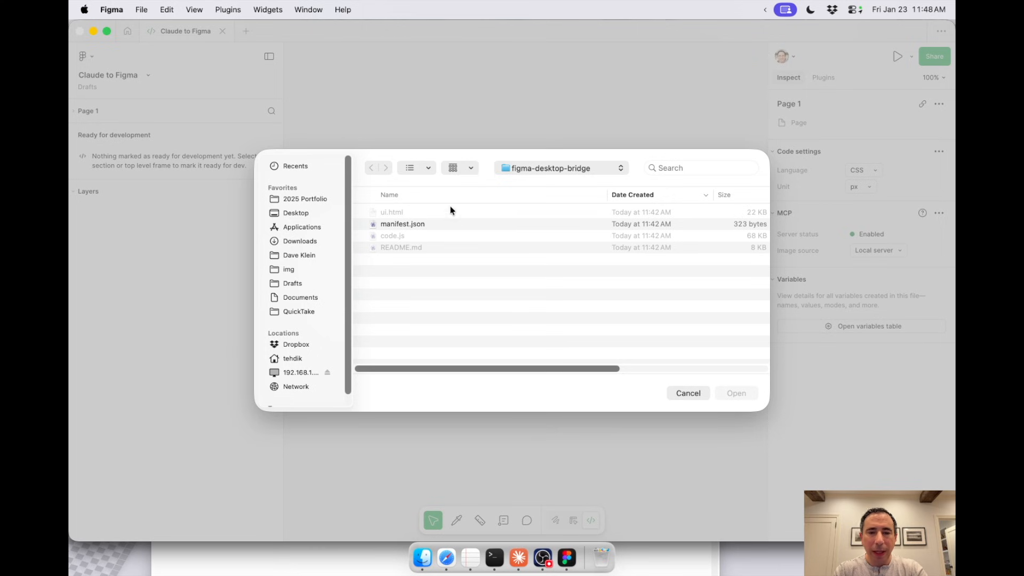
# Step: Browse from the home folder through figma-console-mcp to figma-desktop-bridge and import manifest.json as the plugin manifest
pyautogui.click(522, 169)
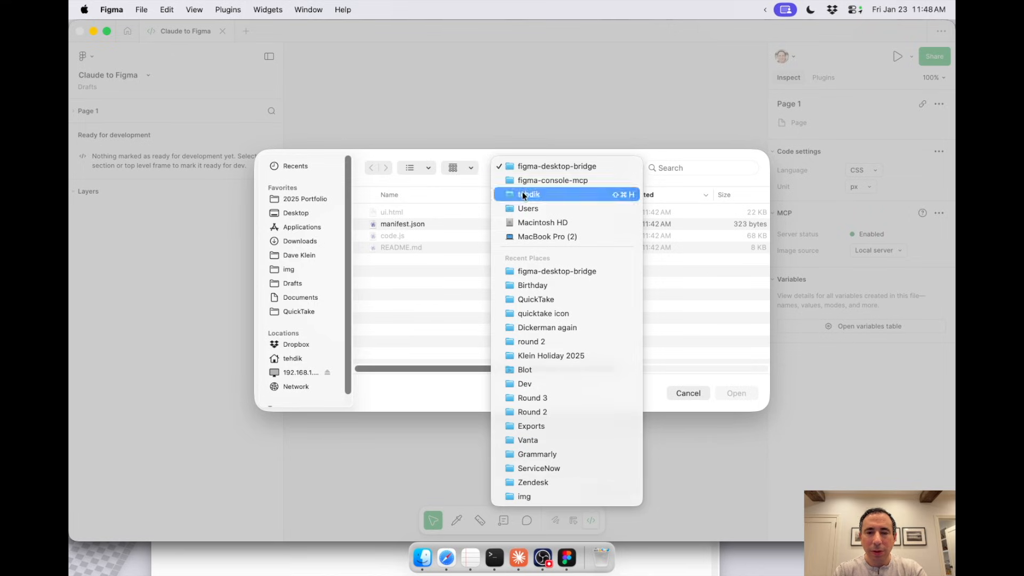
pyautogui.click(523, 191)
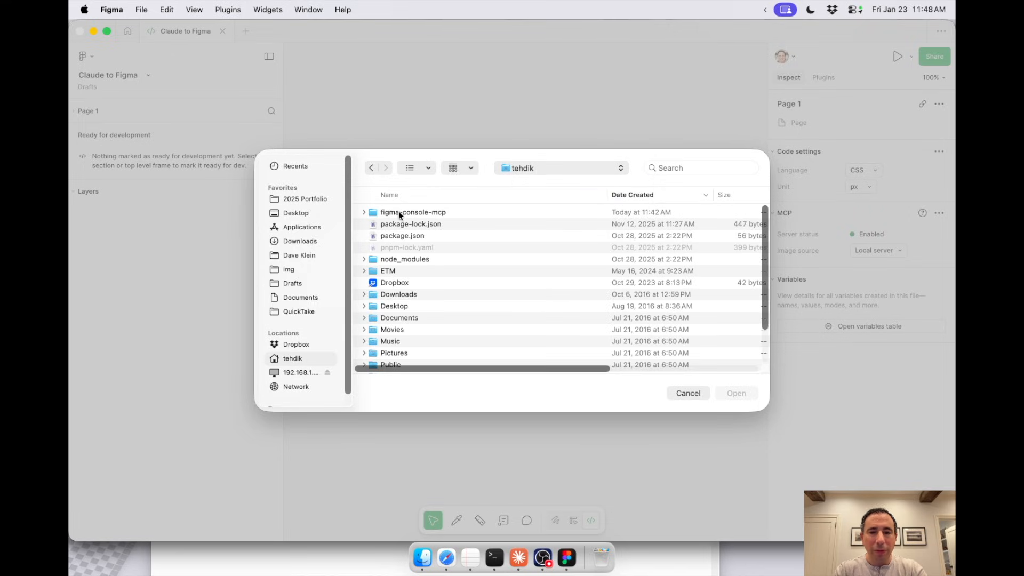
pyautogui.click(399, 212)
pyautogui.doubleClick(399, 212)
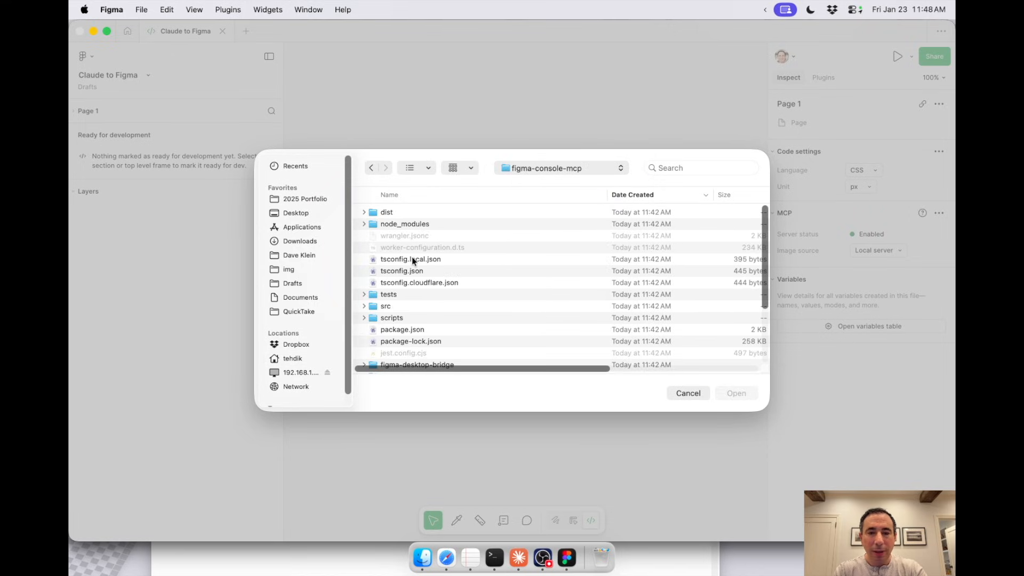
pyautogui.scroll(-3, 412, 259)
pyautogui.click(395, 289)
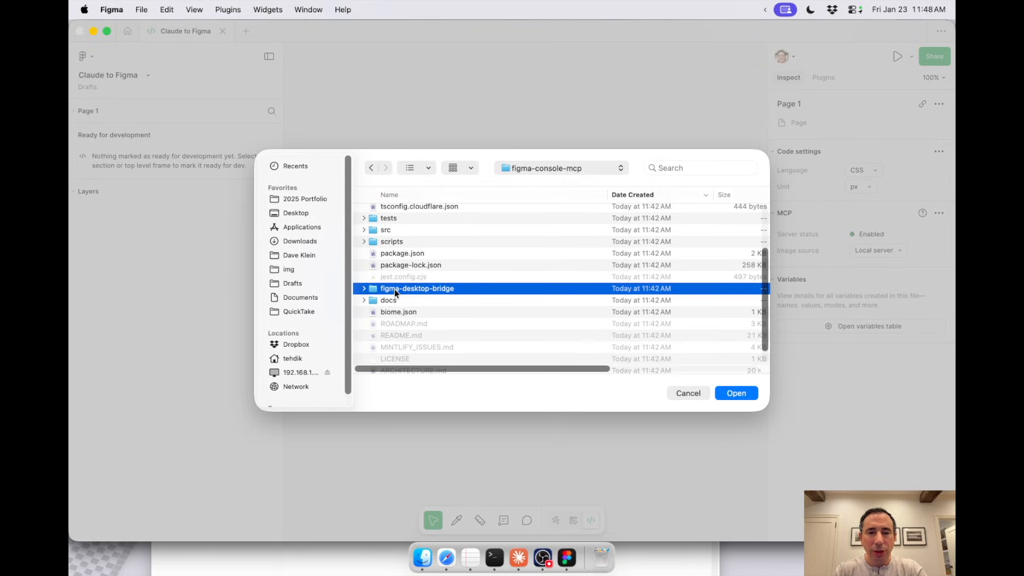
pyautogui.doubleClick(394, 289)
pyautogui.click(400, 224)
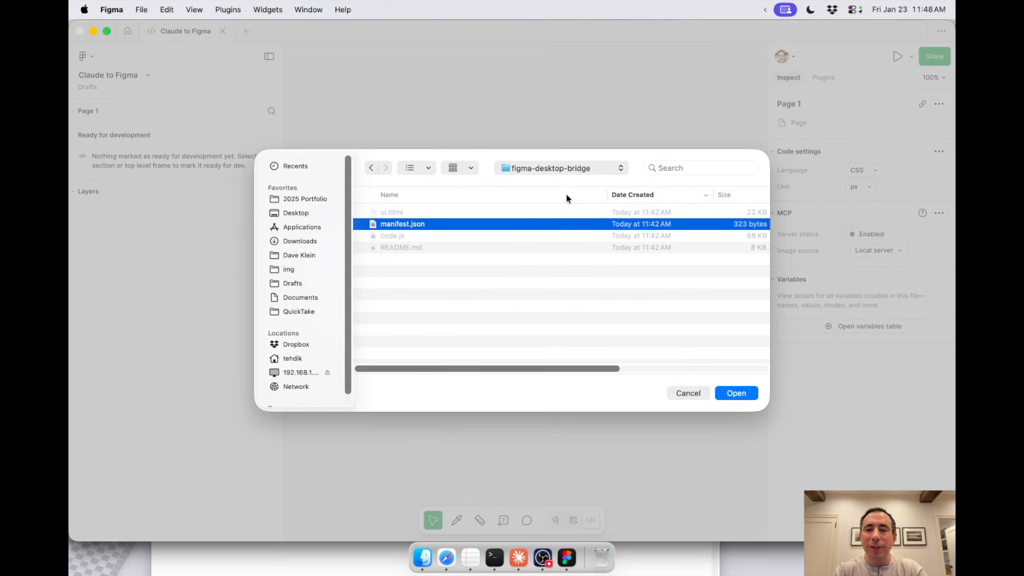
pyautogui.click(732, 392)
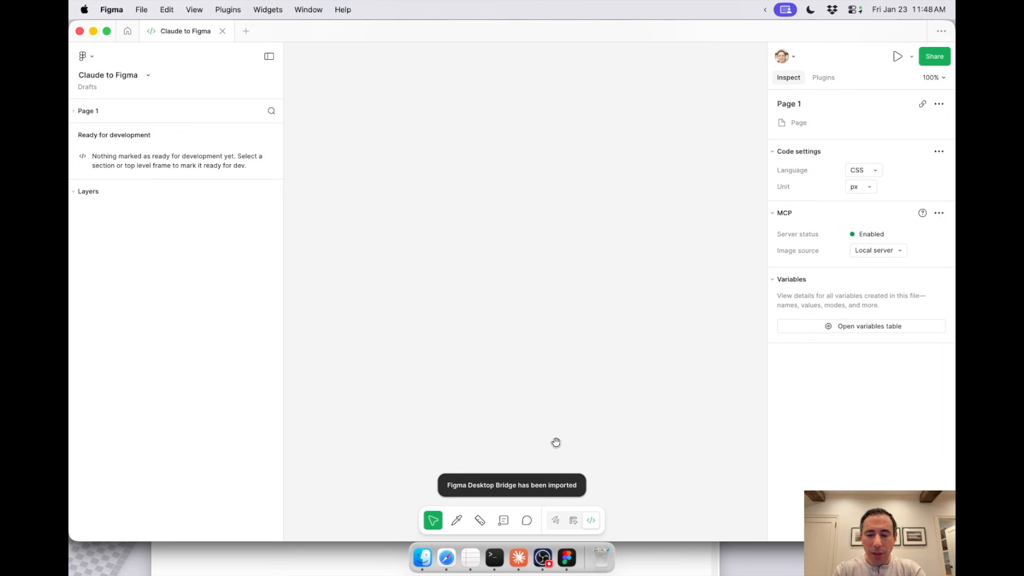
pyautogui.press('super+k')
pyautogui.write('desktop')
pyautogui.press('Escape')
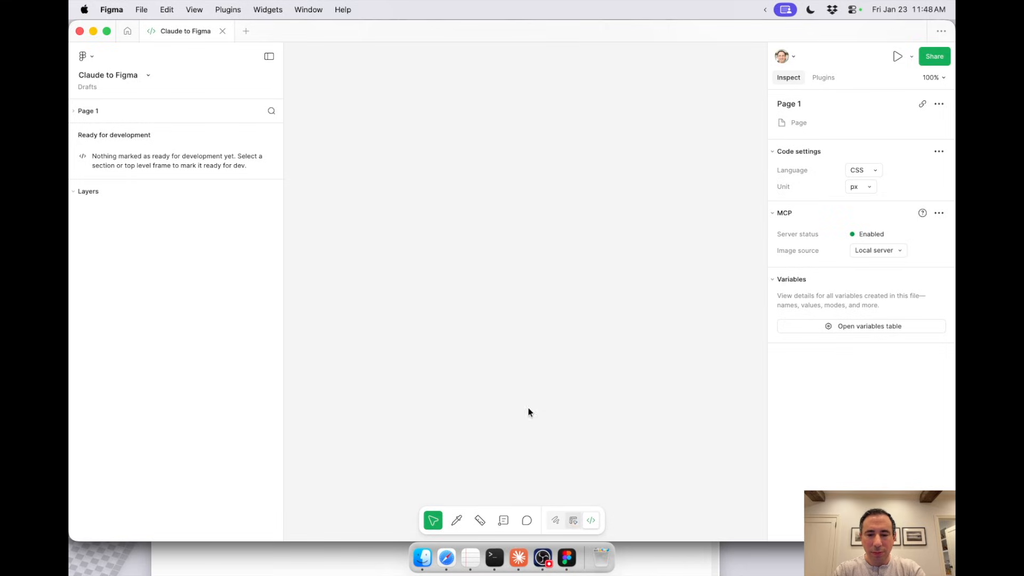
# Step: Leave Dev Mode for Design mode, find and run the Figma Desktop Bridge plugin, and reposition its window on the canvas
pyautogui.hotkey('shift', 'd')
pyautogui.press('super+k')
pyautogui.write('desktop')
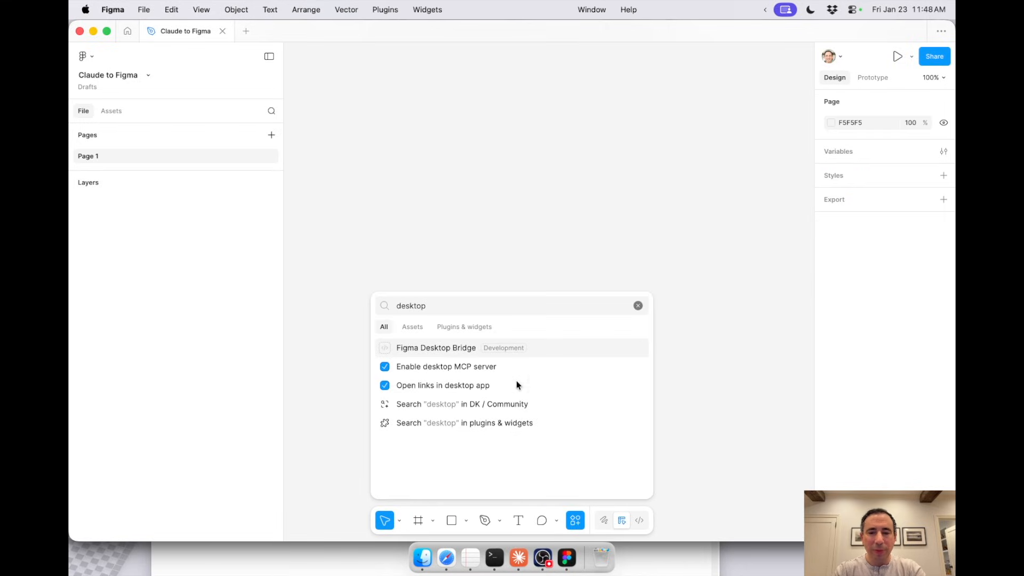
pyautogui.click(440, 348)
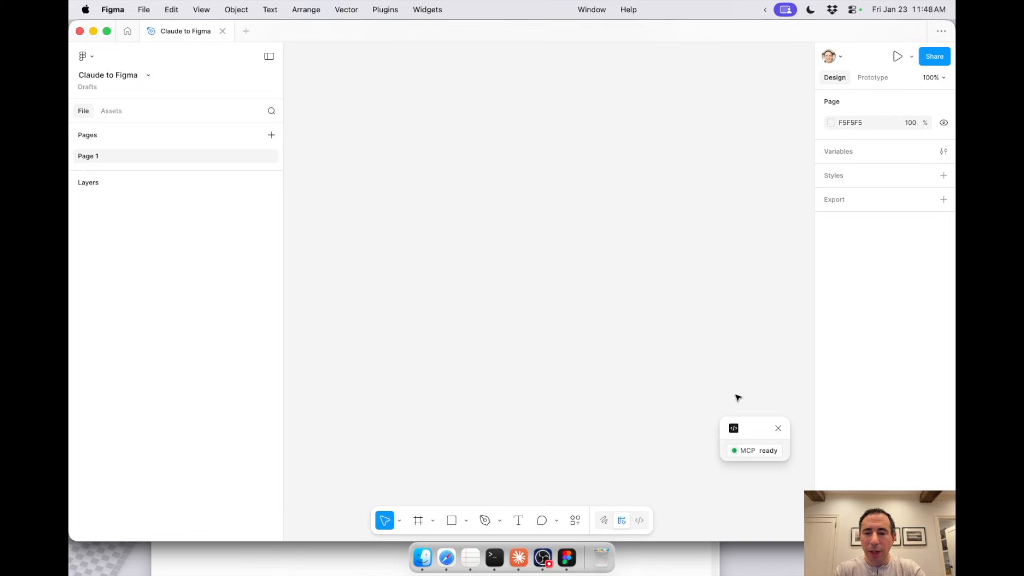
pyautogui.moveTo(766, 426); pyautogui.dragTo(733, 444)
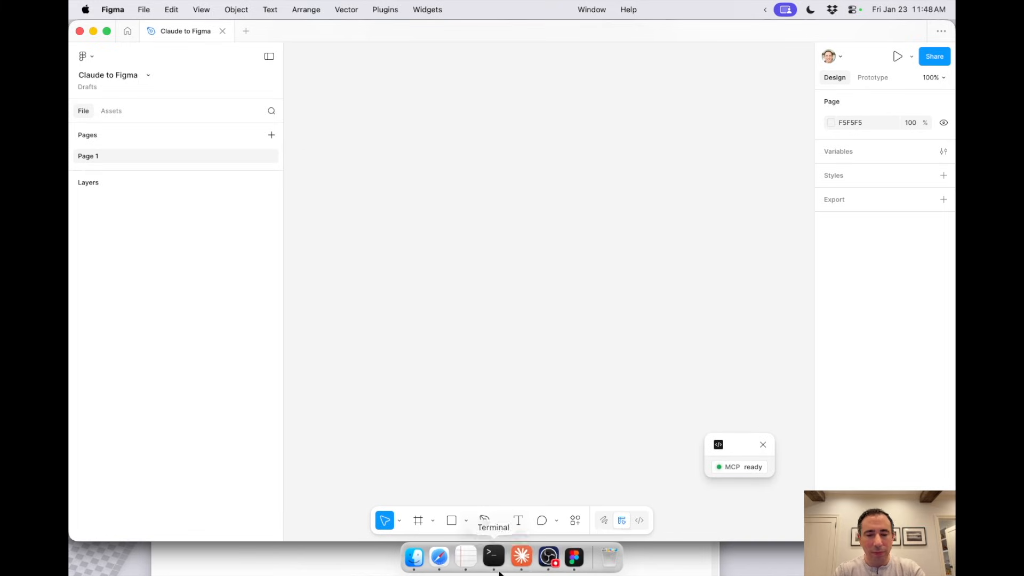
# Step: Mark "Install Desktop Bridge Plugin" with an x in the TextEdit checklist
pyautogui.click(470, 569)
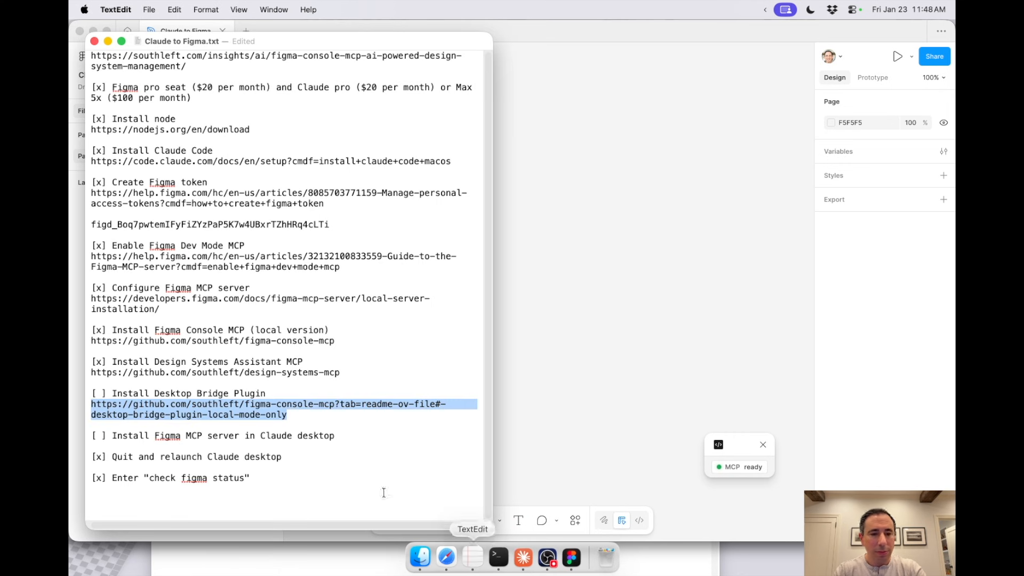
pyautogui.click(104, 394)
pyautogui.press('BackSpace')
pyautogui.write('x')
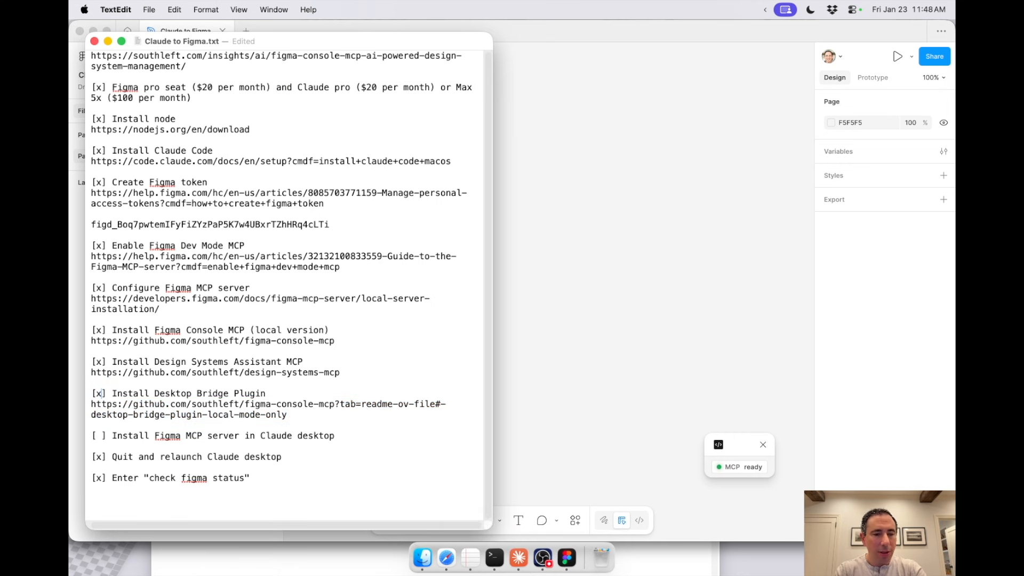
# Step: Switch to Claude and install the Figma desktop extension from the extensions catalog in Settings, closing the catalog at the end
pyautogui.moveTo(128, 438); pyautogui.dragTo(336, 430)
pyautogui.click(336, 430)
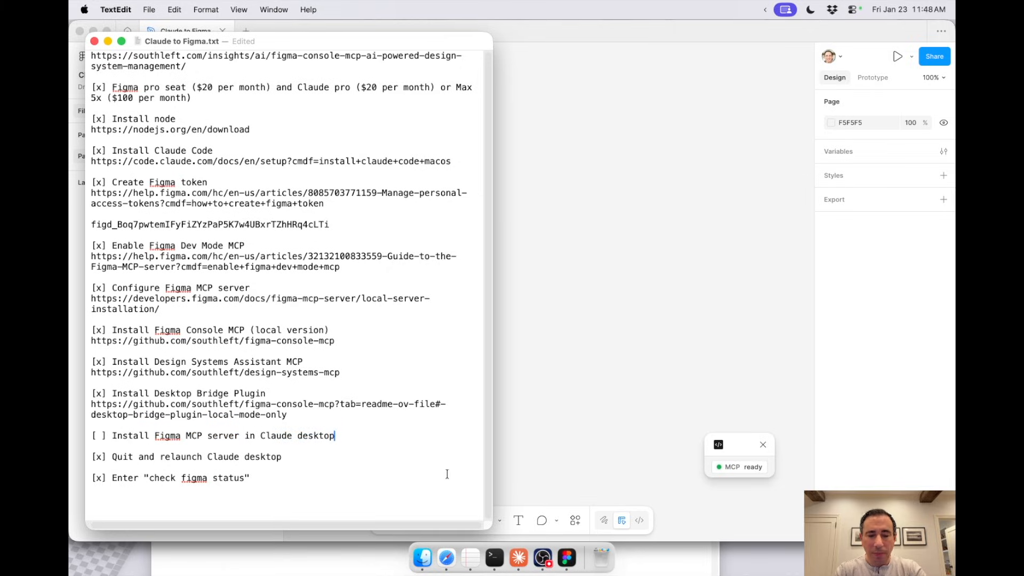
pyautogui.click(518, 558)
pyautogui.scroll(-5, 341, 274)
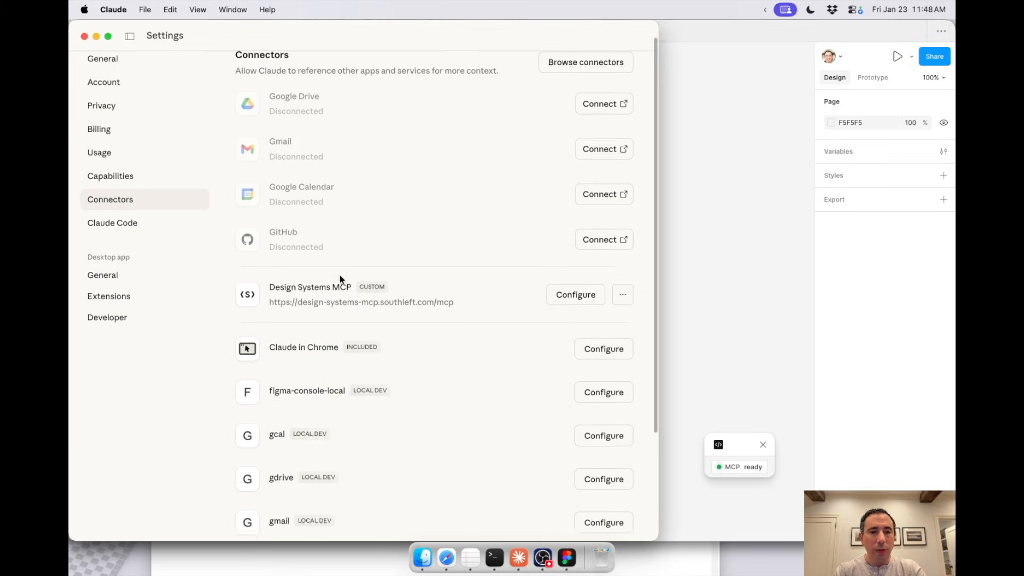
pyautogui.scroll(5, 340, 274)
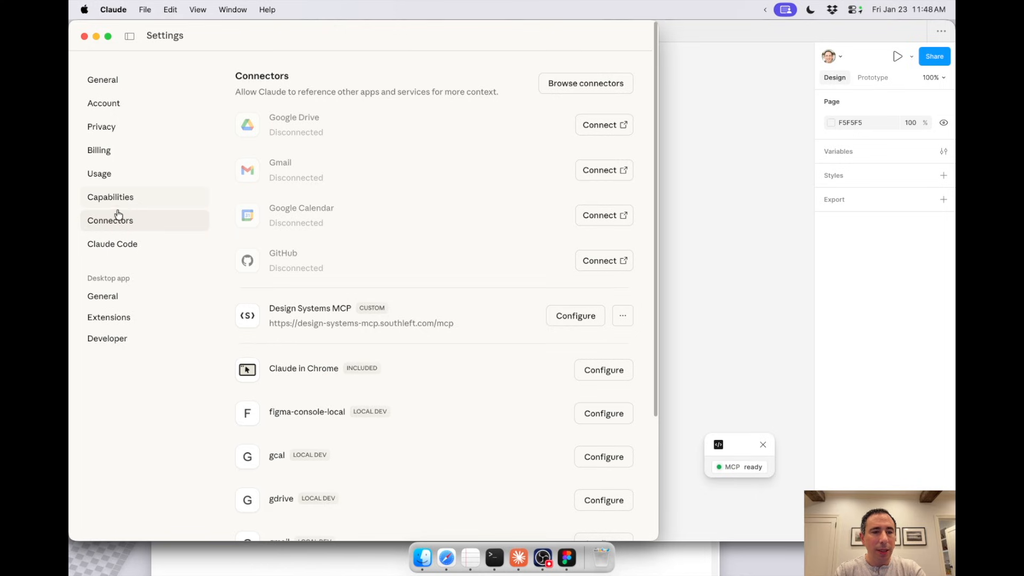
pyautogui.click(105, 320)
pyautogui.click(567, 94)
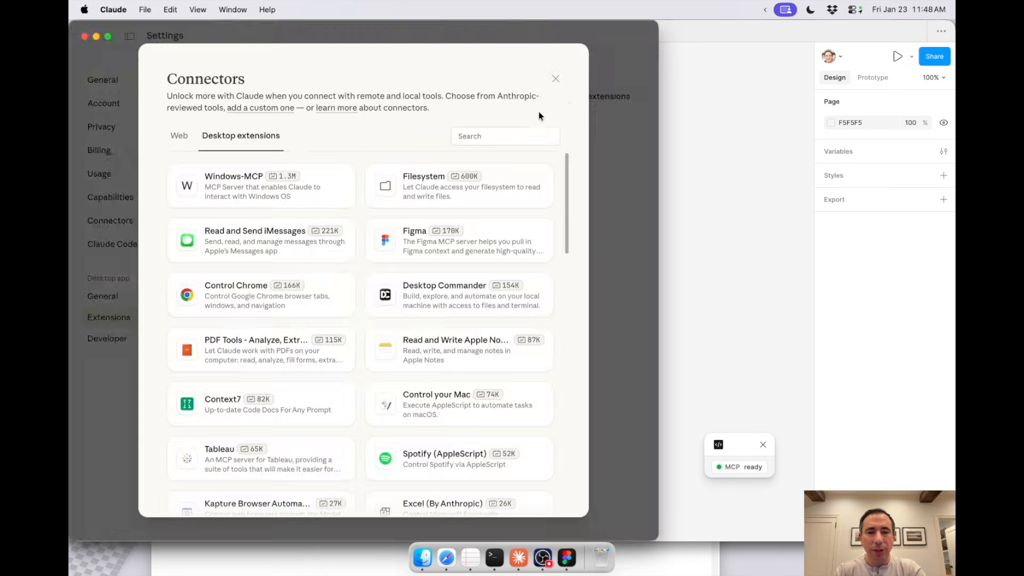
pyautogui.click(422, 243)
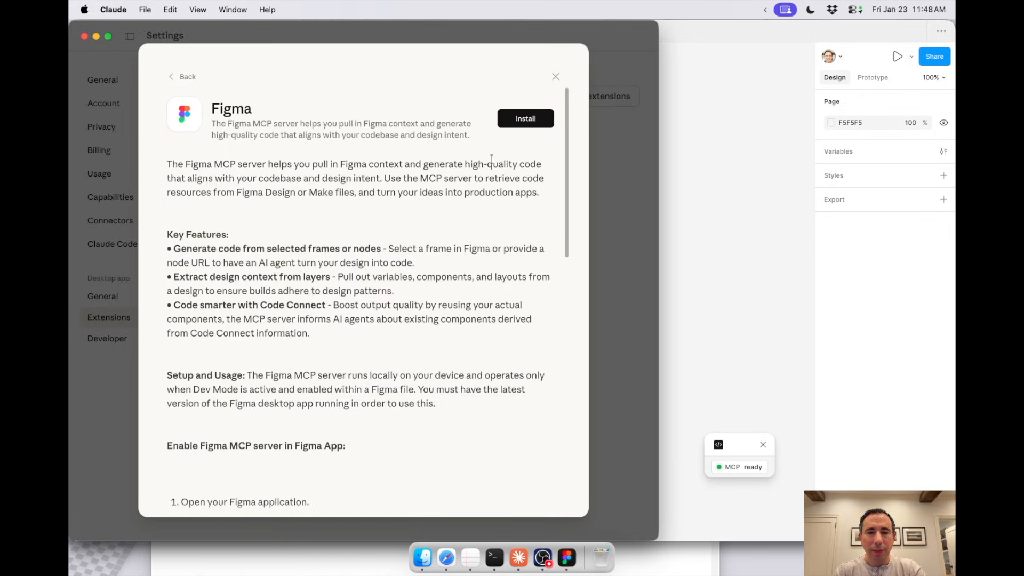
pyautogui.click(526, 119)
pyautogui.click(404, 308)
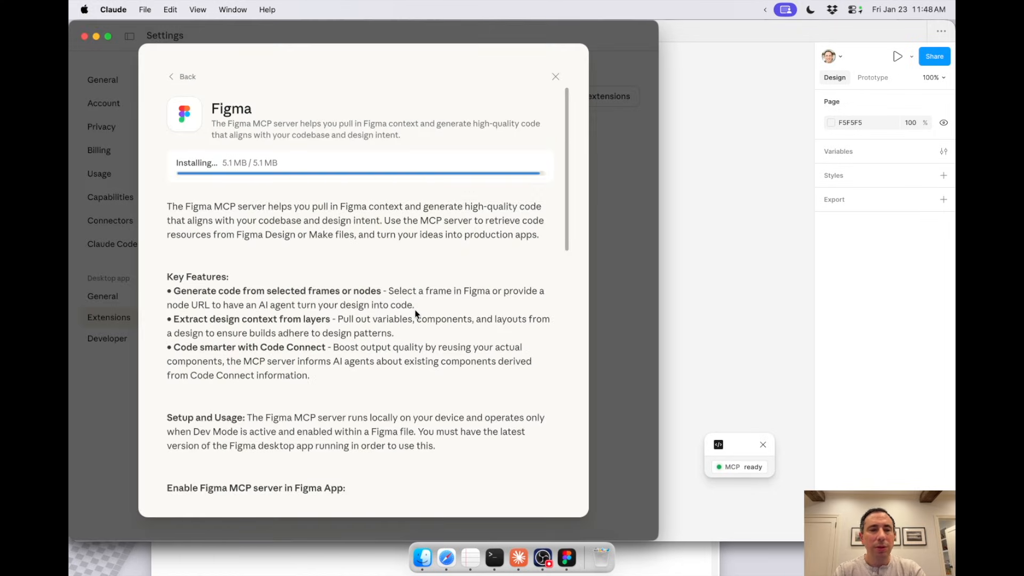
pyautogui.click(555, 77)
# Step: Start a new Claude chat and mark "Install Figma MCP server in Claude desktop" with an x in the TextEdit checklist
pyautogui.moveTo(128, 43)
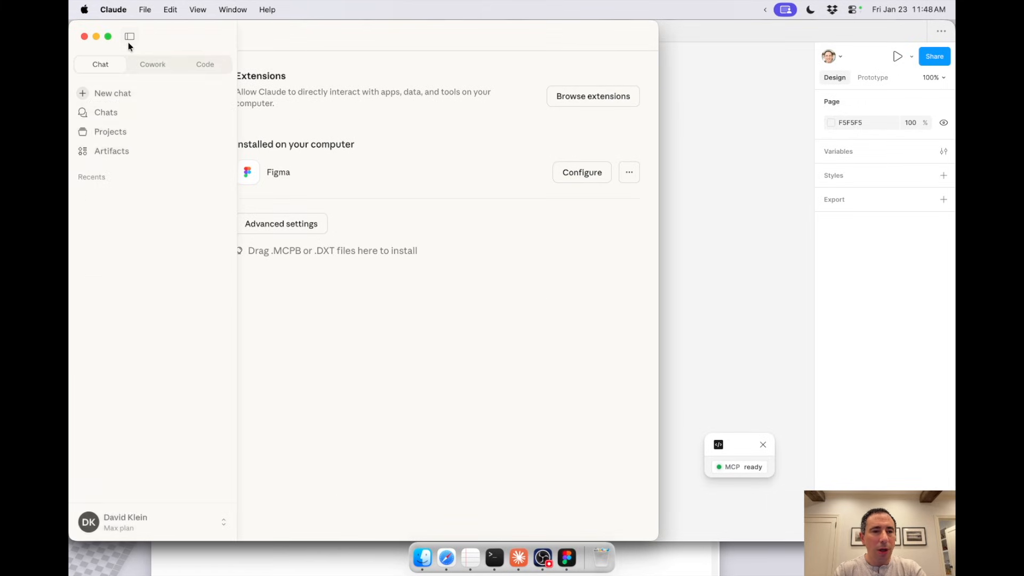
pyautogui.click(116, 97)
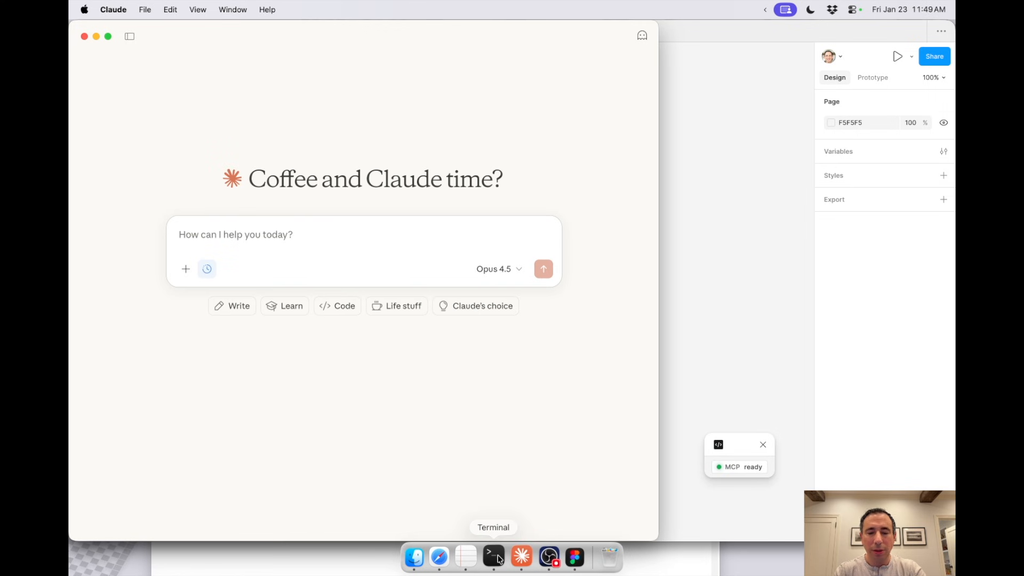
pyautogui.click(470, 557)
pyautogui.doubleClick(99, 435)
pyautogui.write('x')
# Step: Send Claude the prompt "check figma status" and highlight the current file name in its reply
pyautogui.click(507, 229)
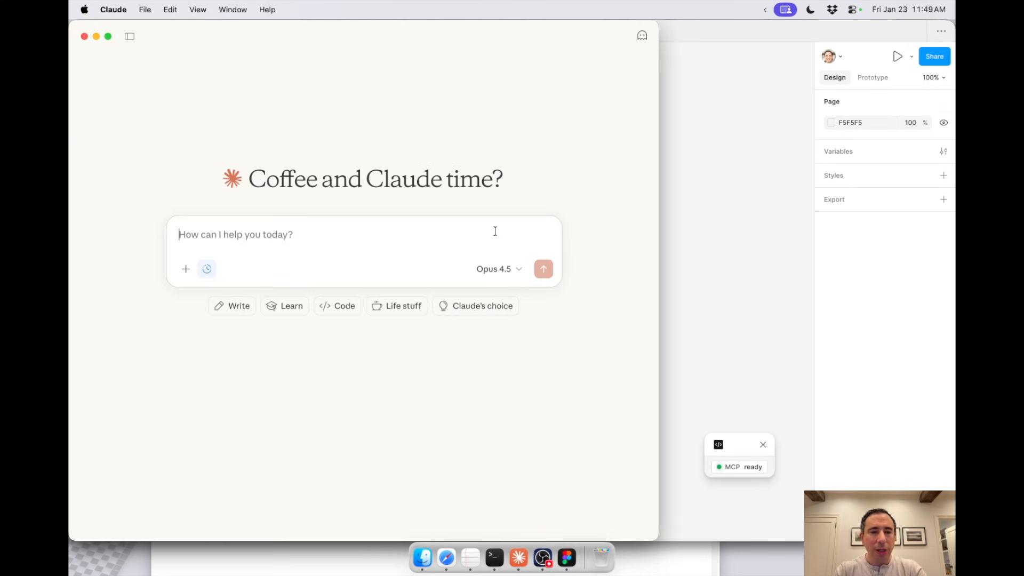
pyautogui.write('check figma status')
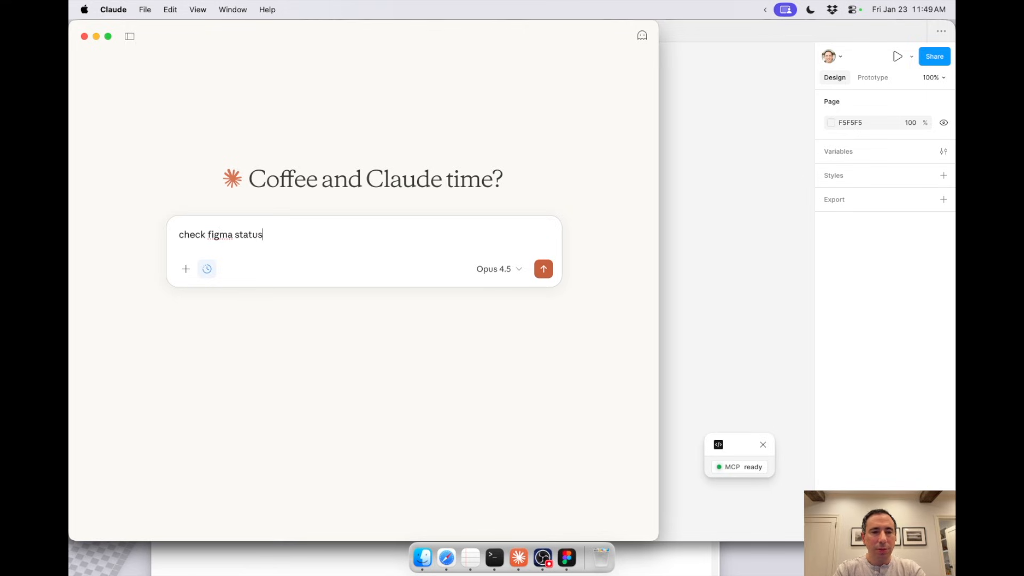
pyautogui.press('Return')
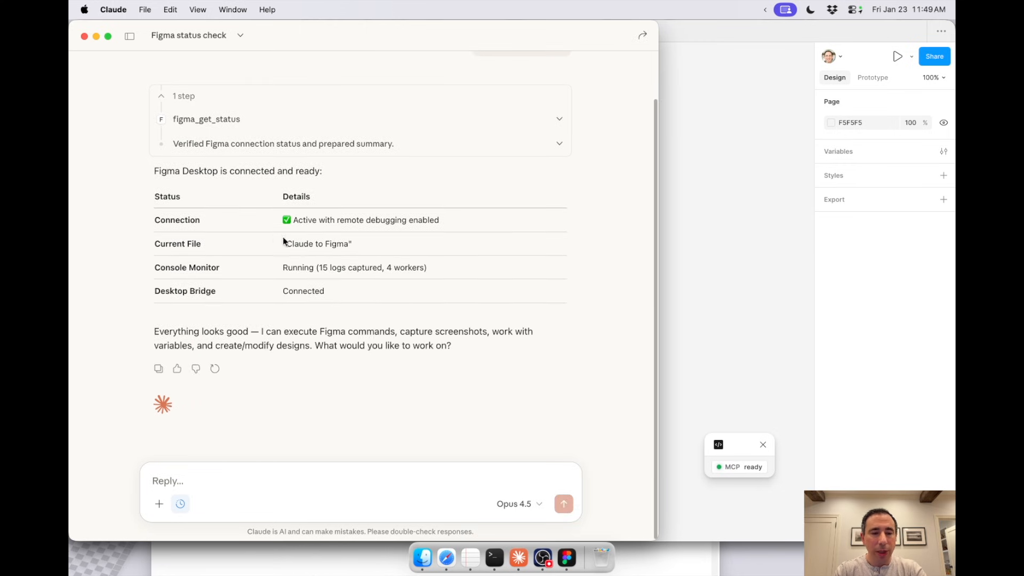
pyautogui.moveTo(284, 241); pyautogui.dragTo(351, 241)
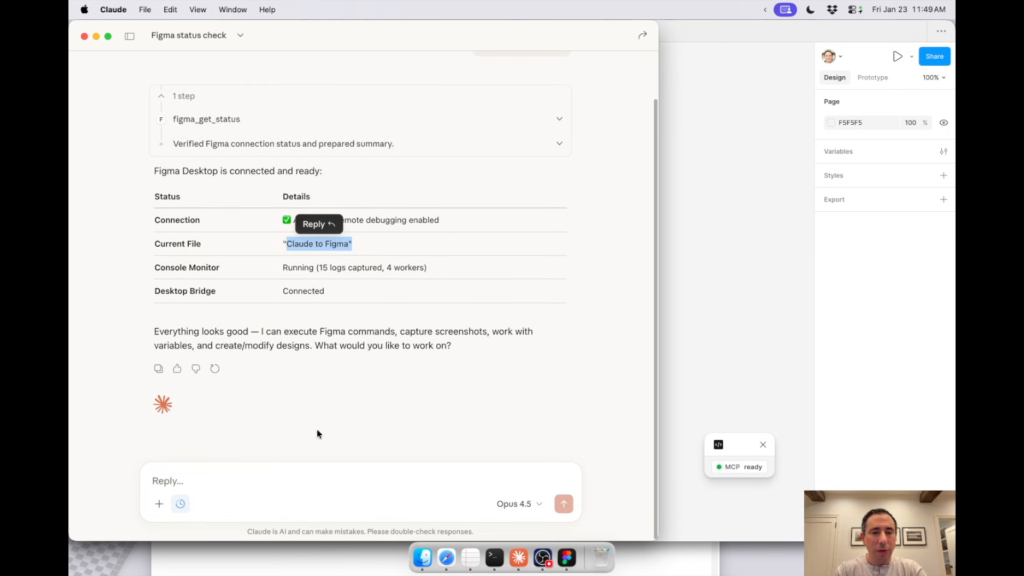
# Step: Ask Claude for a bold design system that would make Massimo Vignelli proud, with a strong orange primary color, and switch to Figma
pyautogui.click(254, 478)
pyautogui.write("Let's make a design system that would make ")
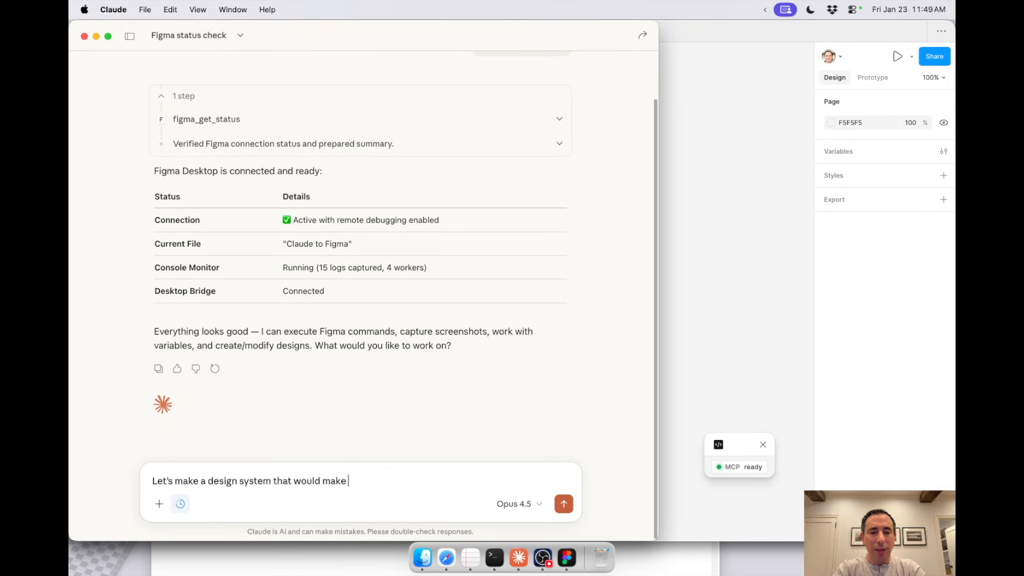
pyautogui.write('Massimo Vignelli proud. It should feel bold. Use a st')
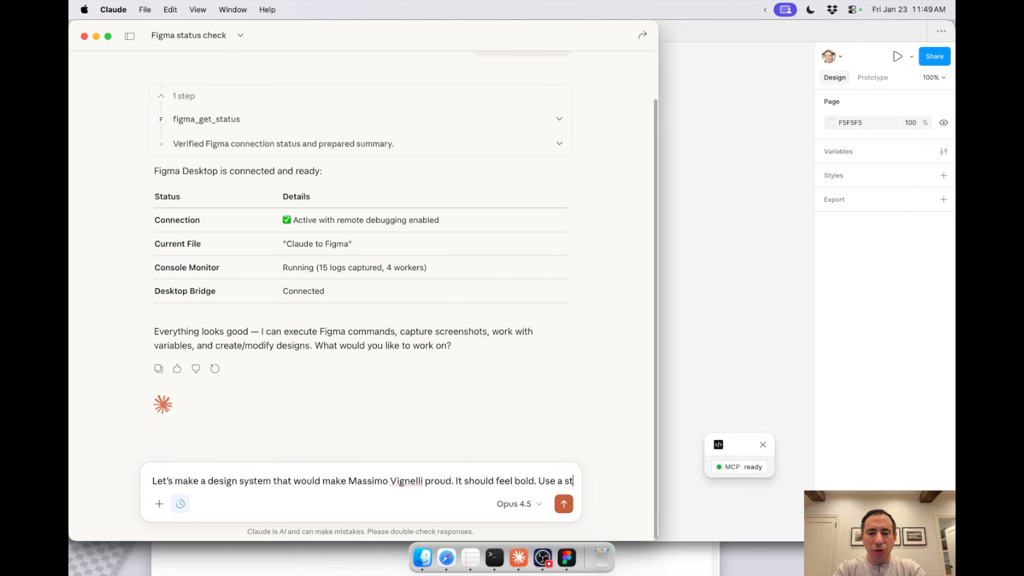
pyautogui.write('rong orange color as the primary color.')
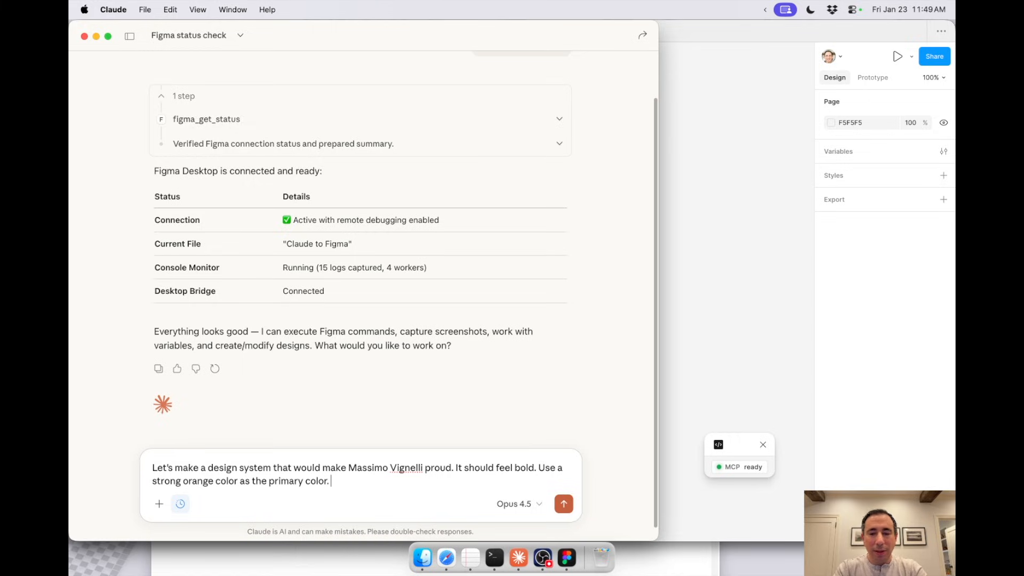
pyautogui.press('Return')
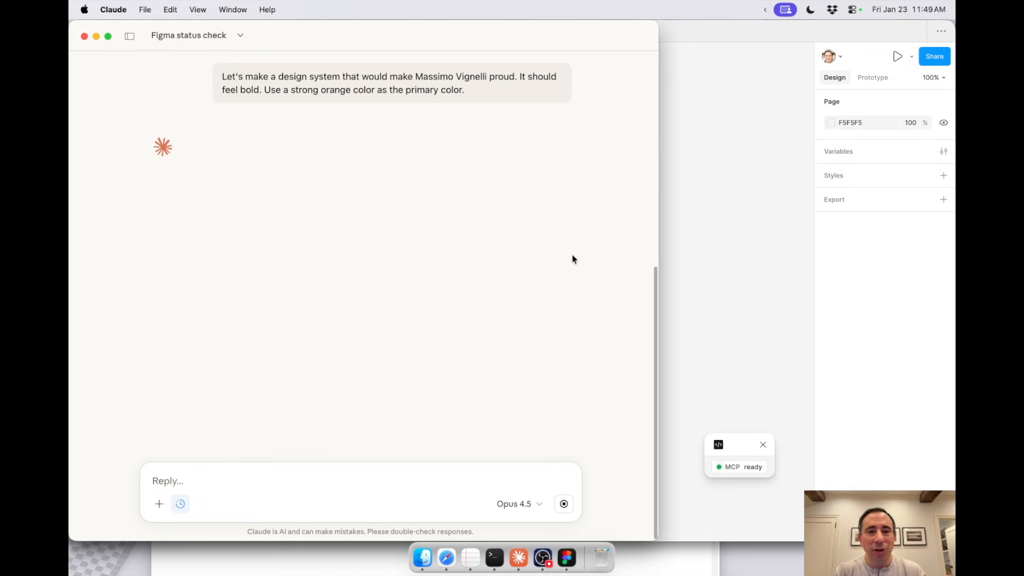
pyautogui.click(784, 256)
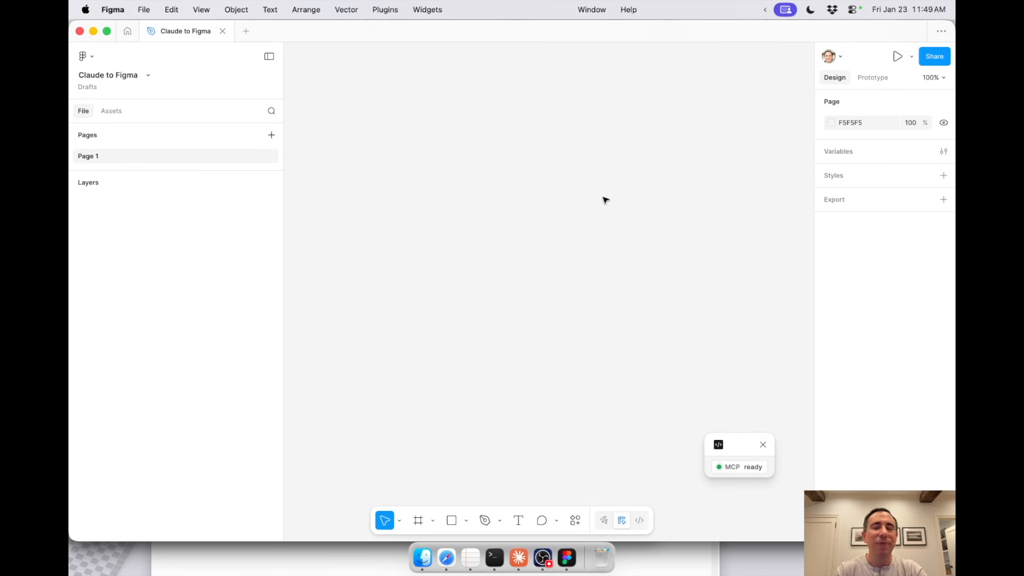
# Step: Switch to Claude and check its progress on the orange design system request
pyautogui.press('super+Tab')
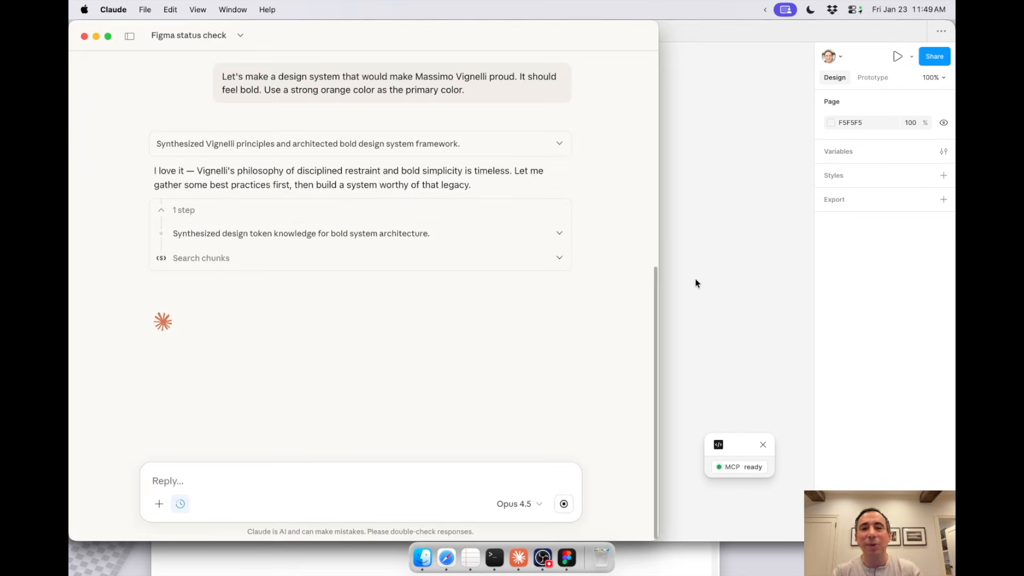
pyautogui.click(543, 556)
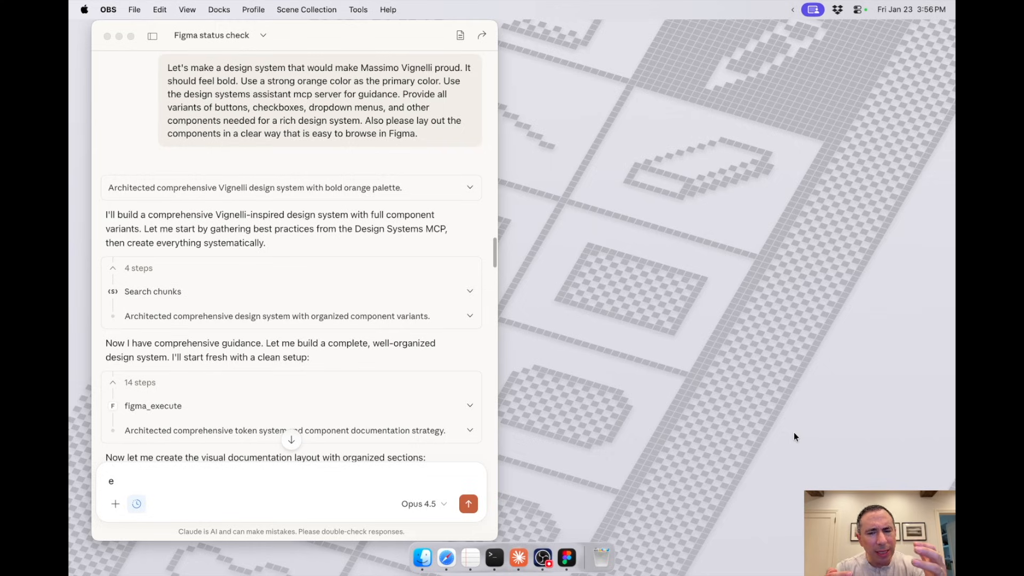
pyautogui.click(724, 491)
# Step: Switch to Figma and examine the title and color palette sections of the generated design system
pyautogui.click(567, 557)
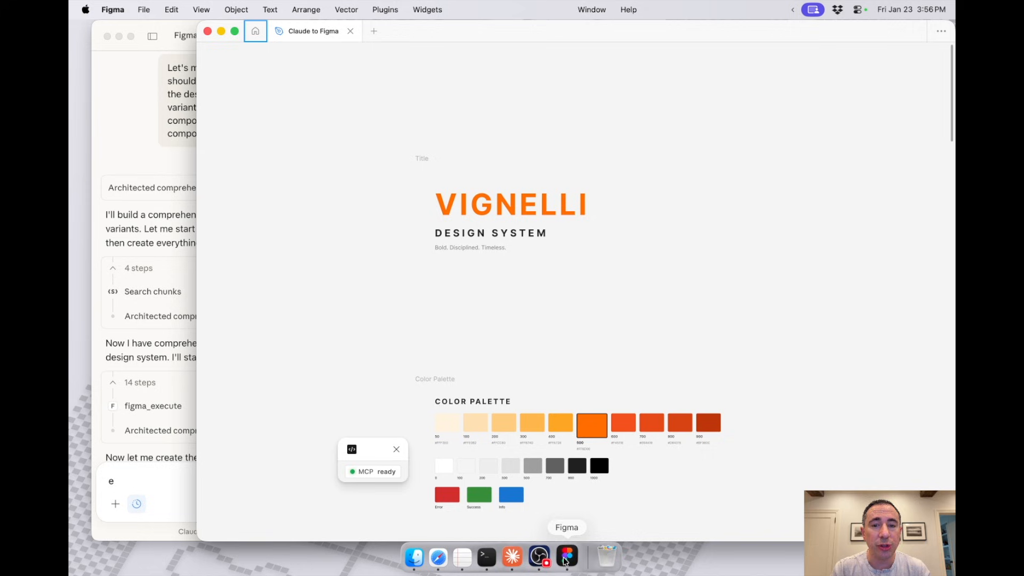
pyautogui.scroll(3, 498, 271)
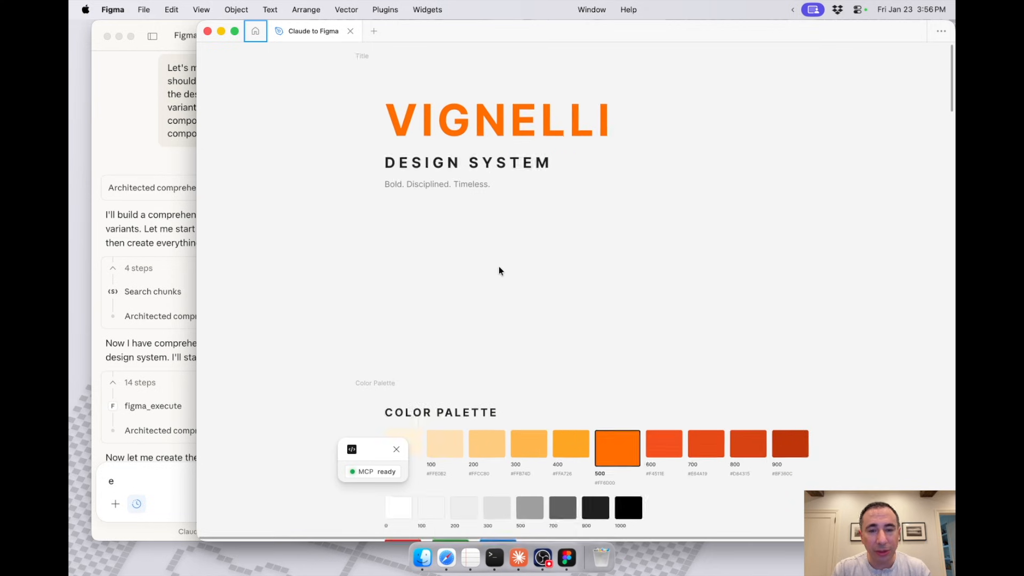
pyautogui.scroll(2, 499, 267)
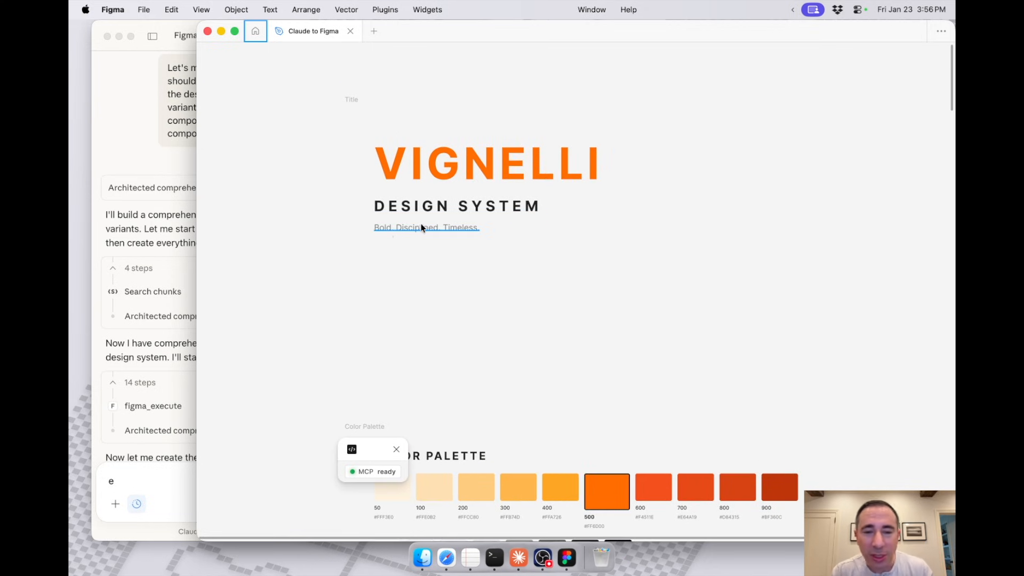
pyautogui.scroll(-10, 455, 237)
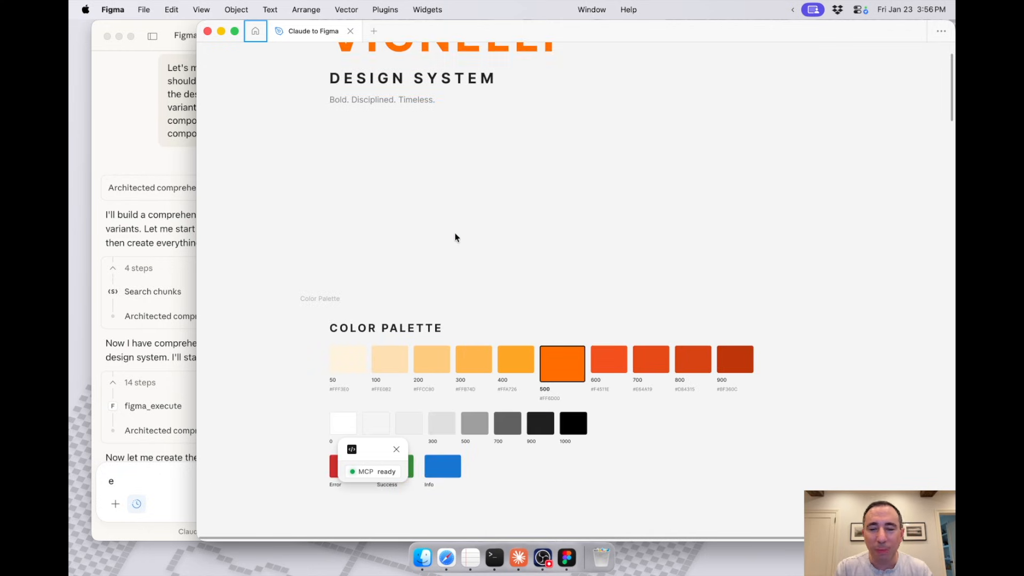
pyautogui.scroll(3, 454, 233)
pyautogui.scroll(-10, 452, 234)
pyautogui.hscroll(-2, 452, 235)
pyautogui.scroll(1, 453, 235)
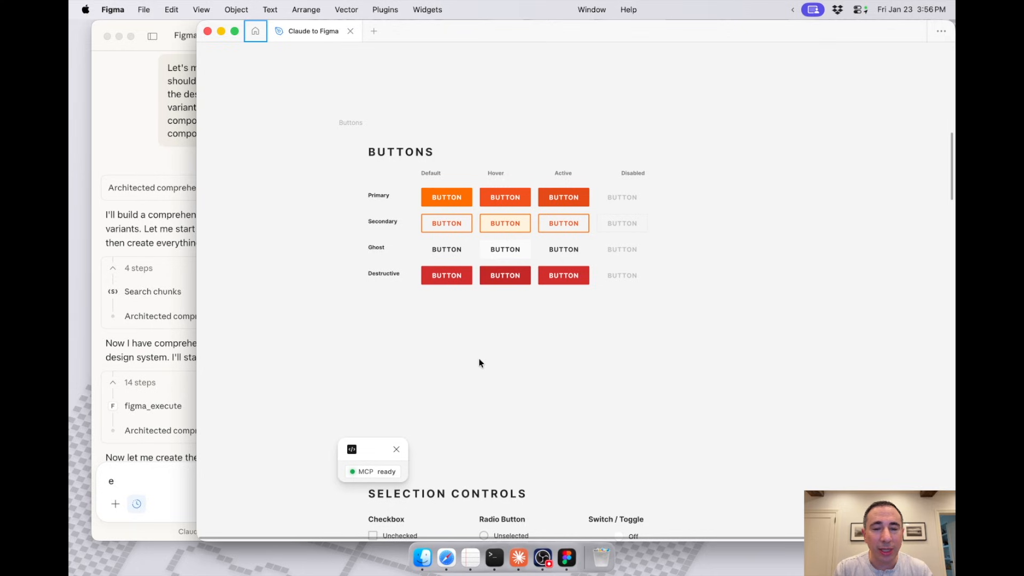
# Step: Examine the Selection Controls section up close, covering the checkbox, radio button and switch variants
pyautogui.scroll(-5, 479, 363)
pyautogui.hscroll(1, 479, 362)
pyautogui.scroll(-2, 479, 362)
pyautogui.hscroll(-1, 479, 363)
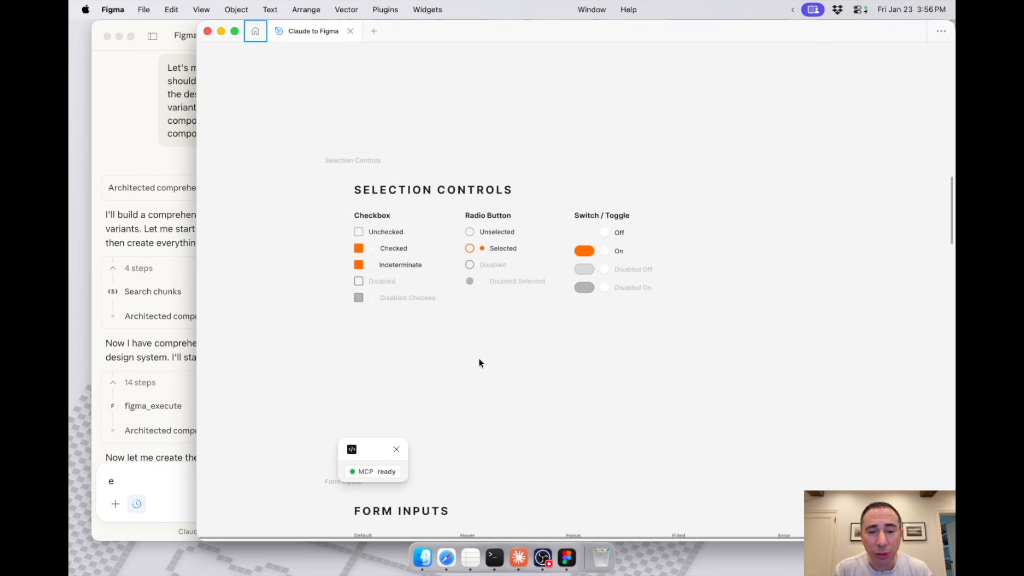
pyautogui.scroll(10, 357, 252)
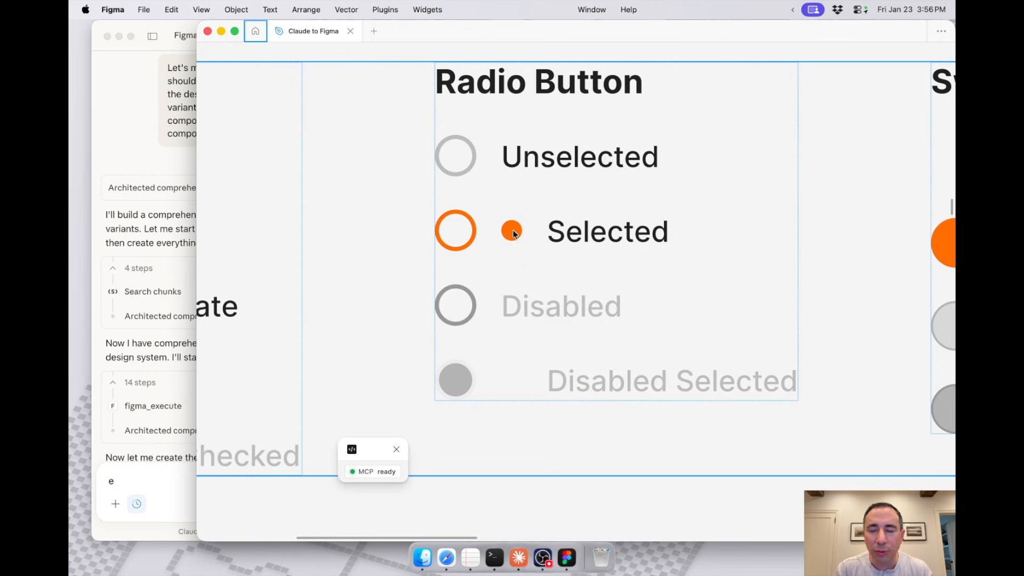
pyautogui.scroll(-3, 513, 229)
pyautogui.hscroll(6, 513, 232)
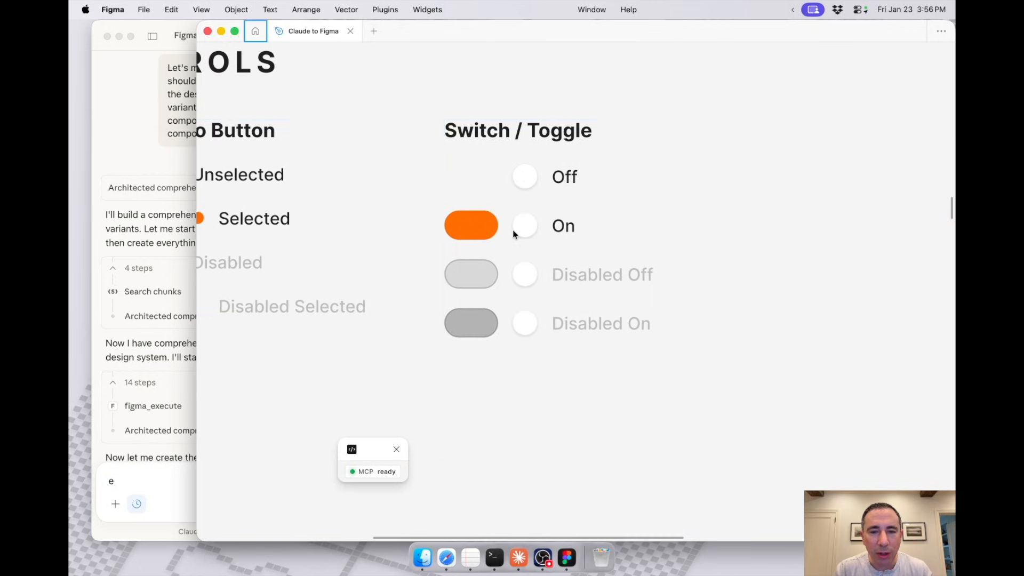
# Step: Review the form inputs, badges and chips, cards and alerts, and type system sections further down the canvas
pyautogui.scroll(-5, 510, 248)
pyautogui.scroll(-7, 510, 248)
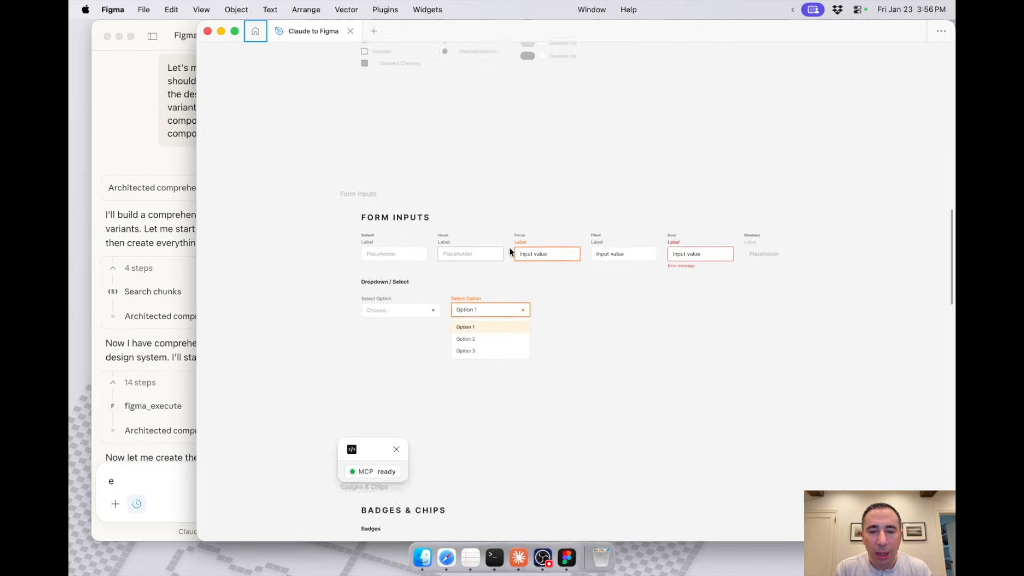
pyautogui.scroll(-3, 482, 247)
pyautogui.scroll(3, 469, 278)
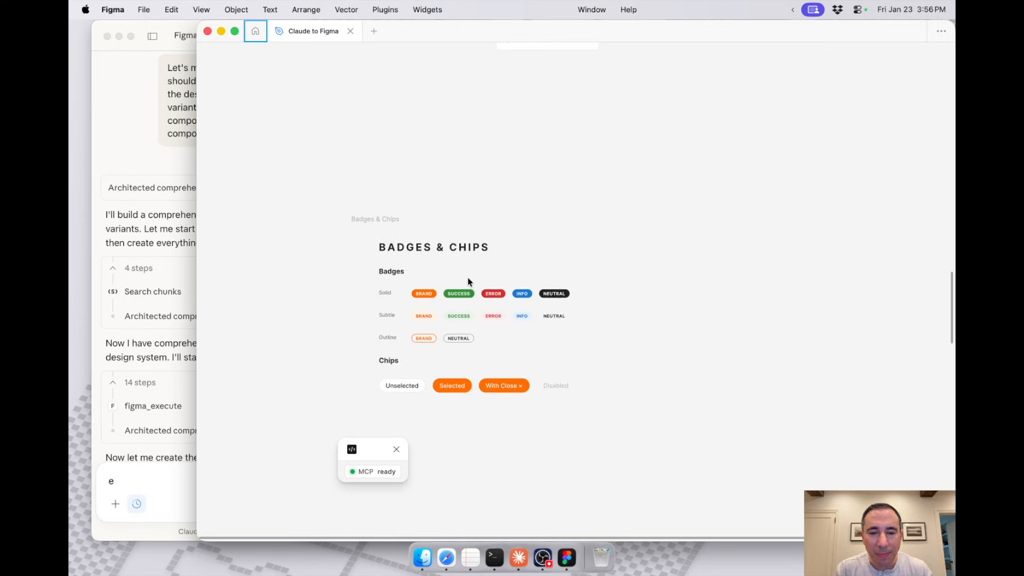
pyautogui.scroll(-5, 469, 277)
pyautogui.scroll(-8, 469, 278)
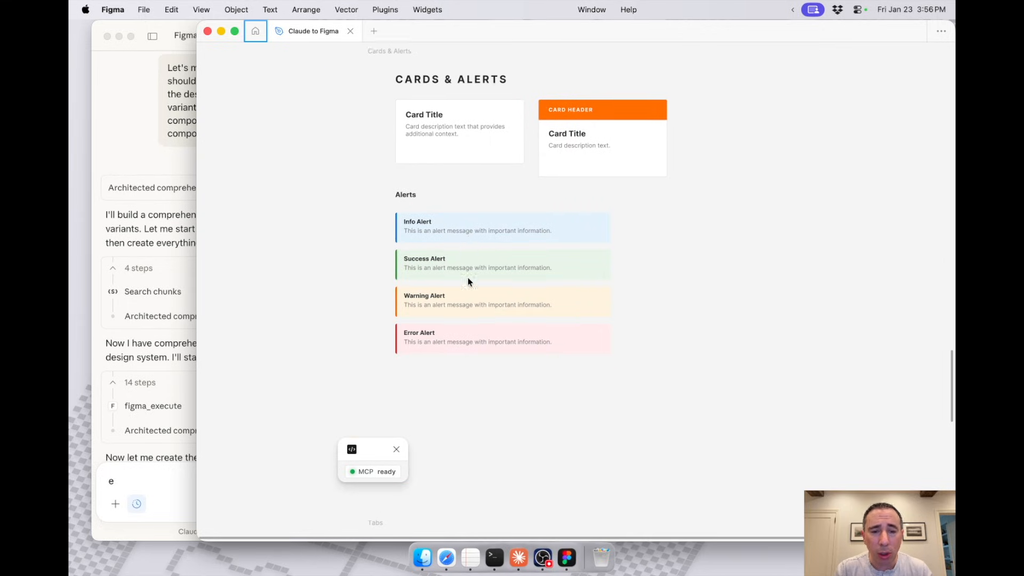
pyautogui.scroll(-3, 468, 282)
pyautogui.scroll(-6, 468, 282)
pyautogui.scroll(1, 468, 280)
pyautogui.scroll(-3, 468, 277)
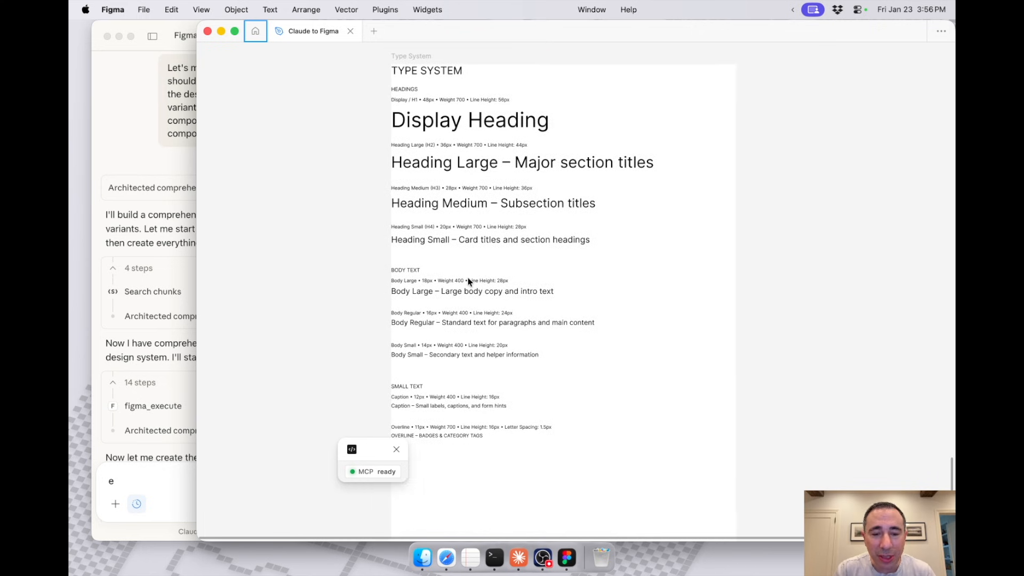
pyautogui.click(552, 555)
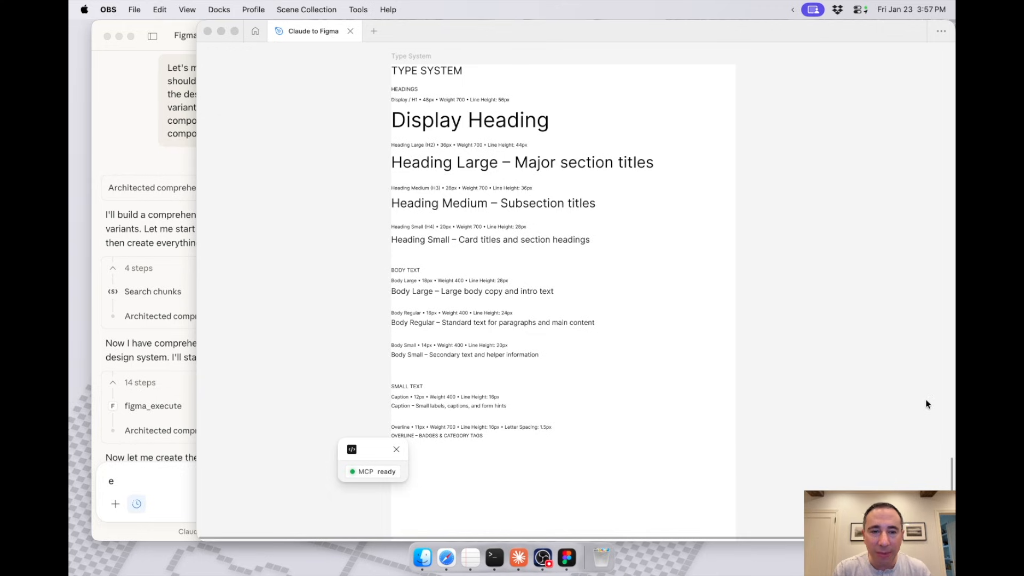
# Step: Switch to Claude, show the plan usage limits in Settings, and widen the window to read them
pyautogui.click(519, 558)
pyautogui.click(99, 10)
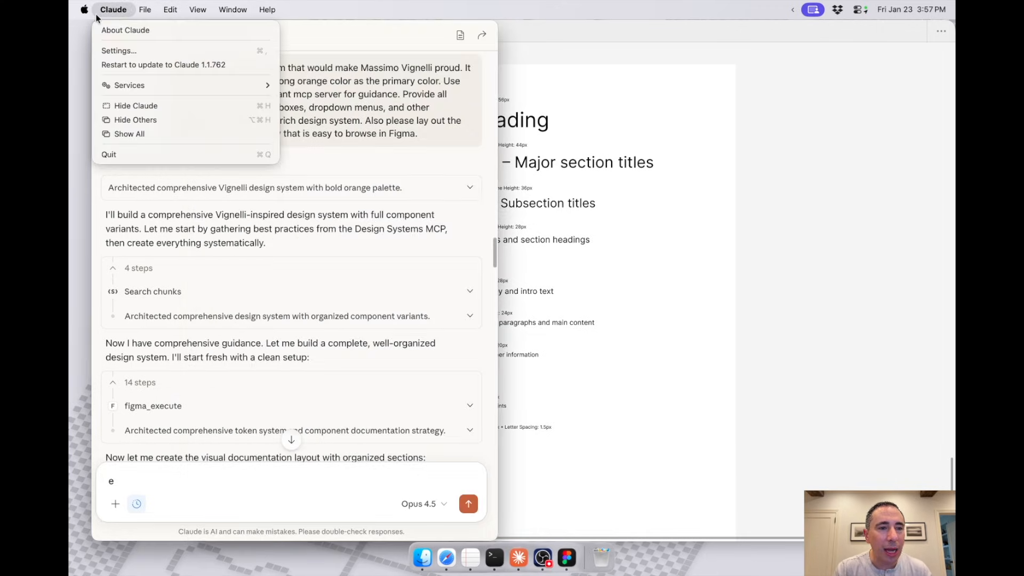
pyautogui.click(114, 50)
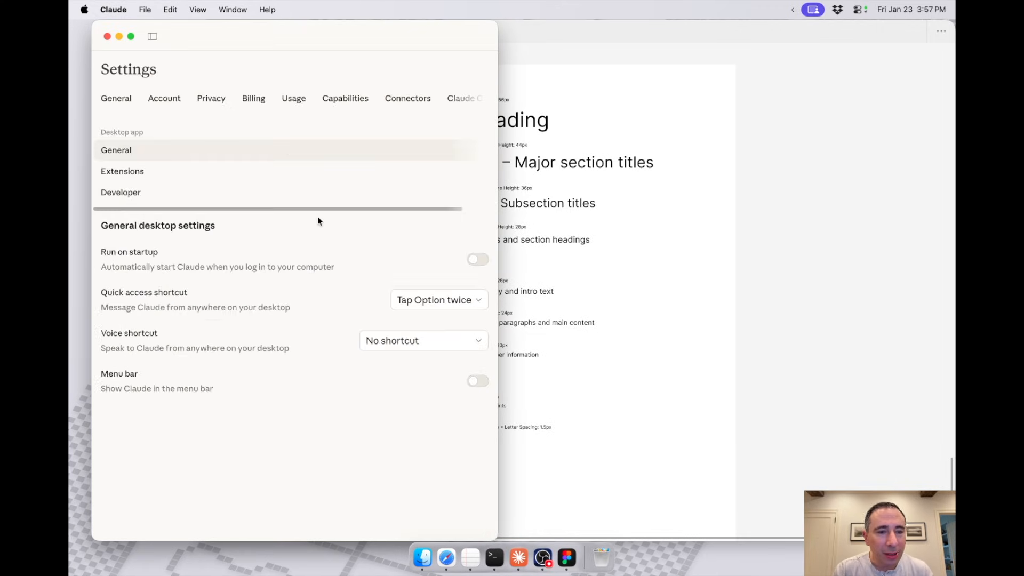
pyautogui.click(285, 104)
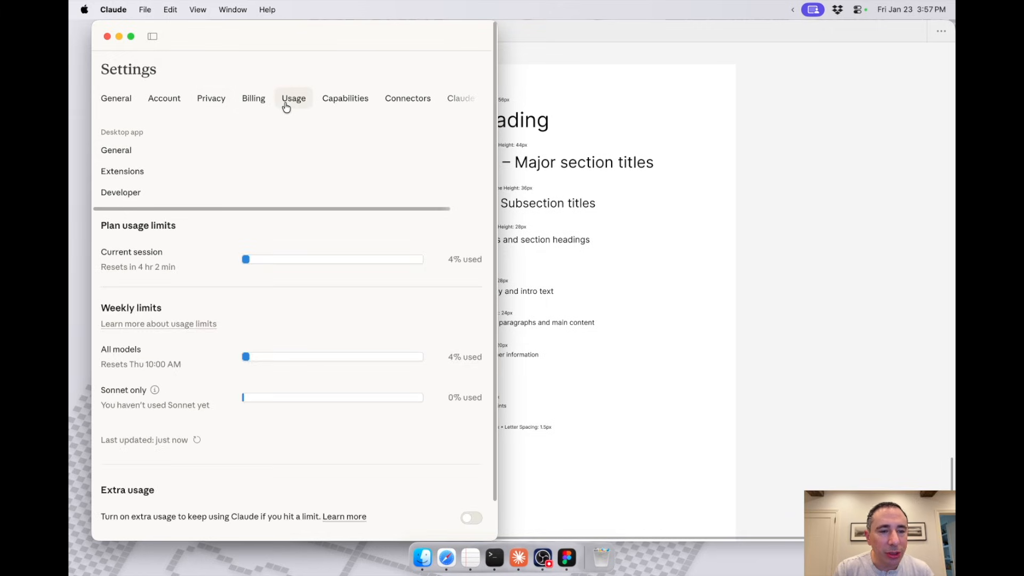
pyautogui.moveTo(497, 245); pyautogui.dragTo(625, 249)
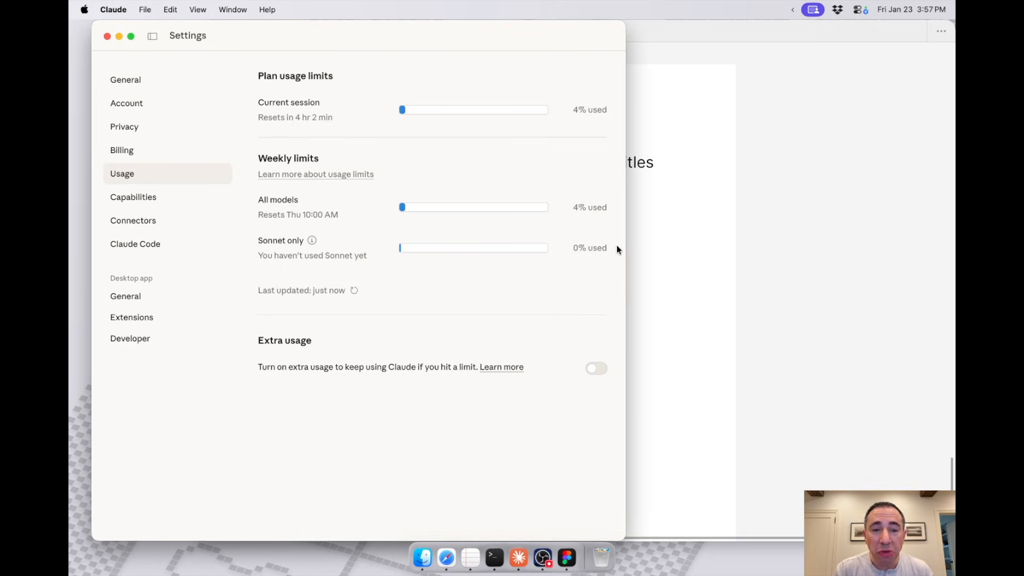
pyautogui.click(763, 246)
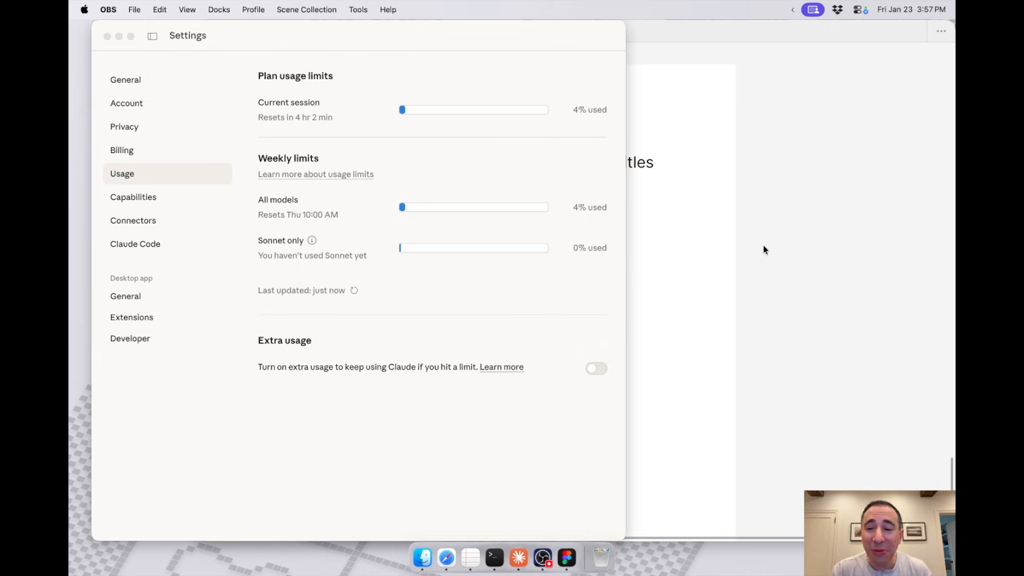